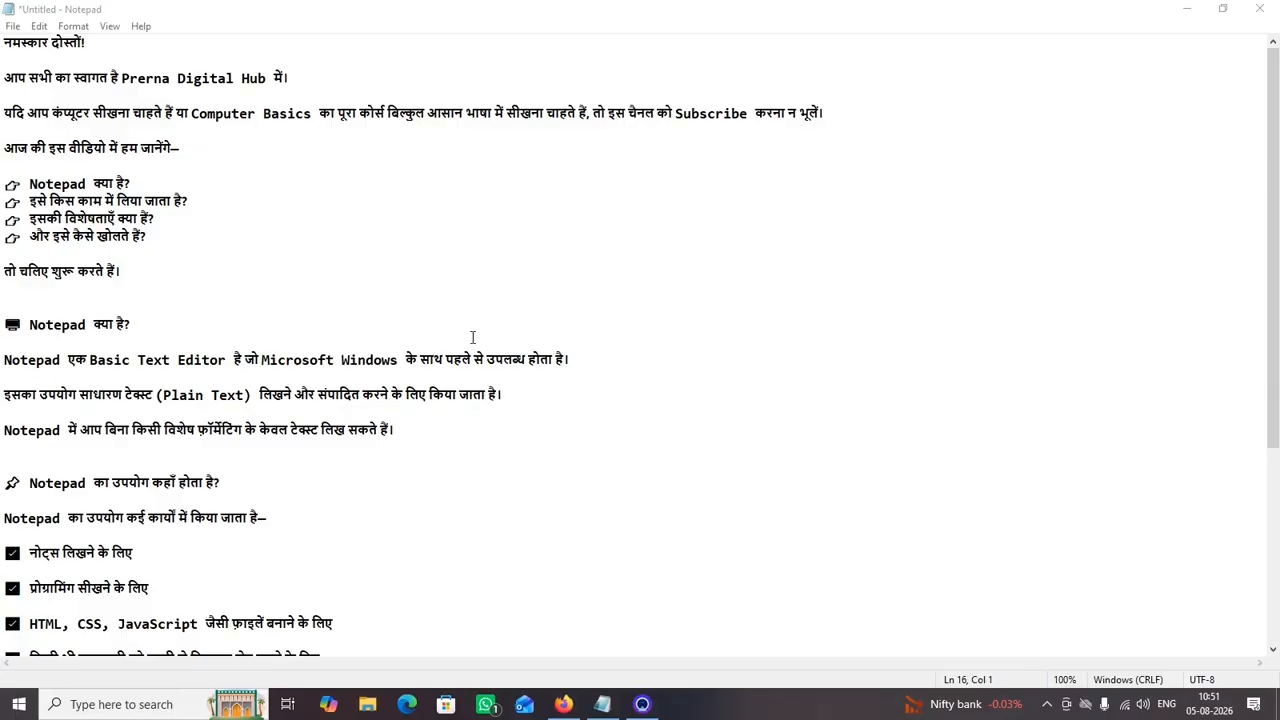
# Read through the "Notepad क्या है?" section line by line, highlighting its statements about the basic text editor
pyautogui.click(3, 324)
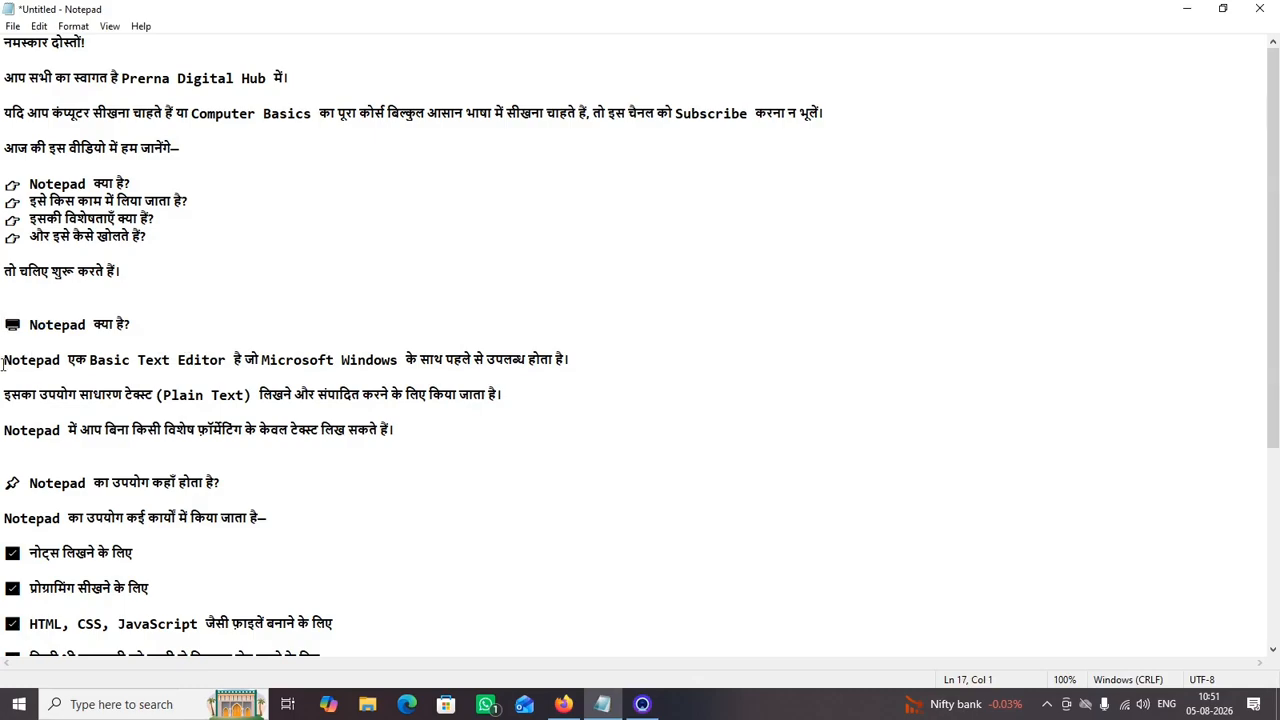
pyautogui.moveTo(9, 360); pyautogui.dragTo(584, 370)
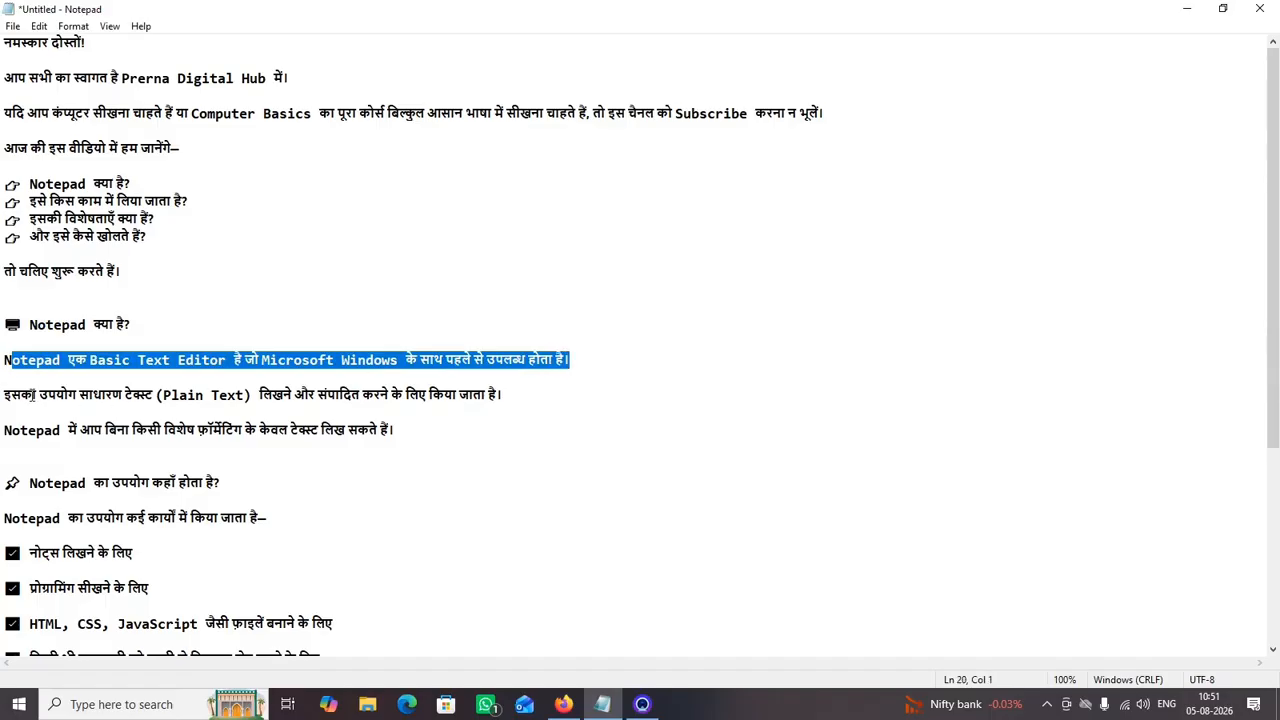
pyautogui.moveTo(36, 395); pyautogui.dragTo(466, 402)
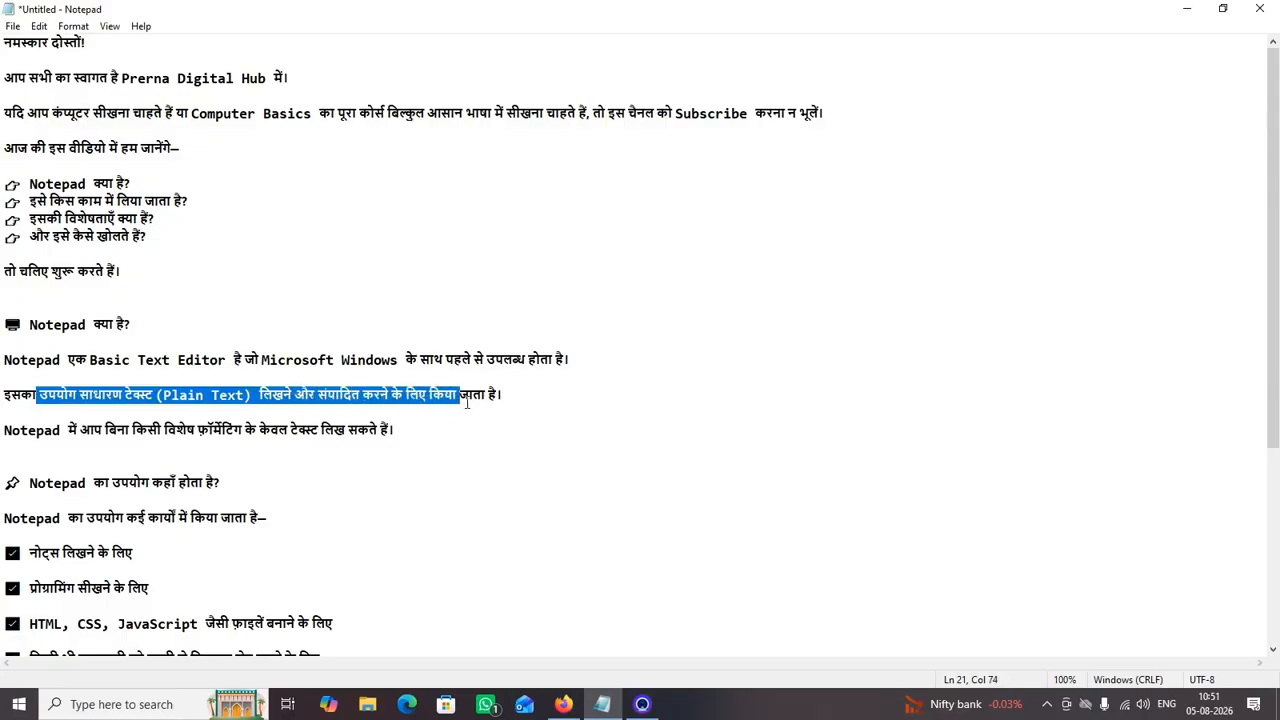
pyautogui.moveTo(30, 441); pyautogui.dragTo(85, 432)
pyautogui.click(185, 430)
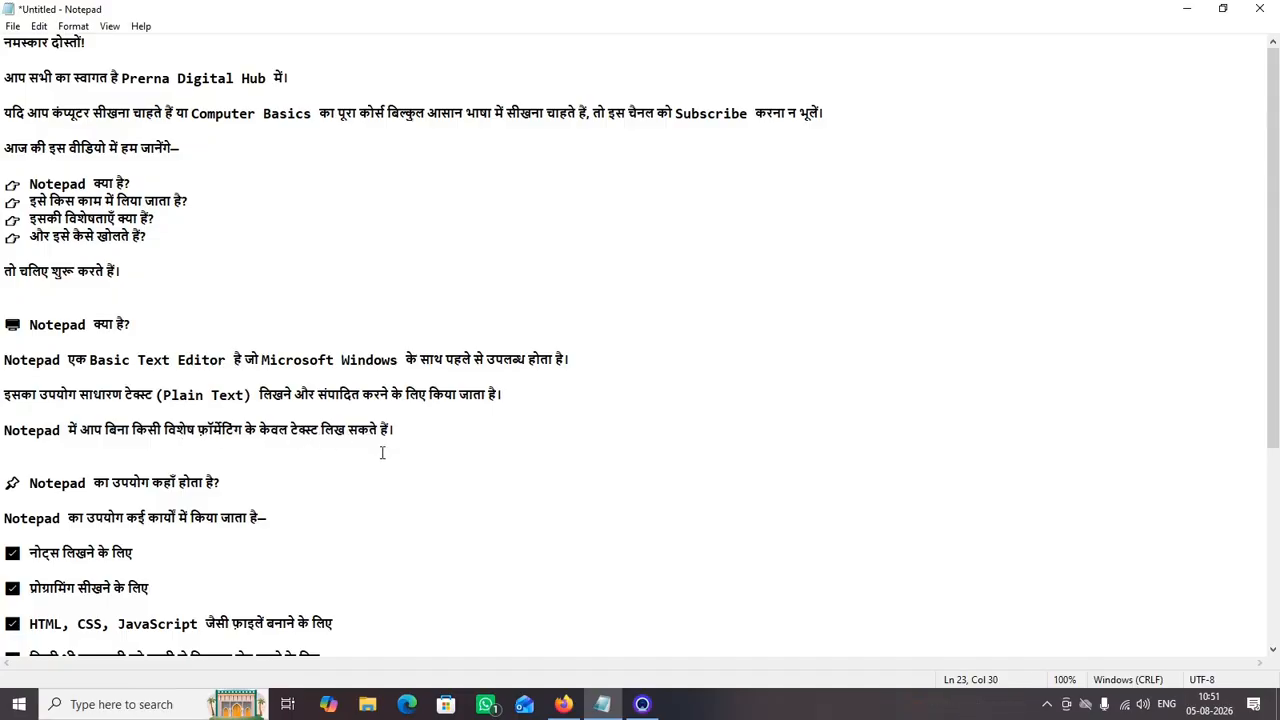
# Review the "Notepad का उपयोग कहाँ होता है?" section, highlighting its heading and each listed use
pyautogui.scroll(-4, 400, 452)
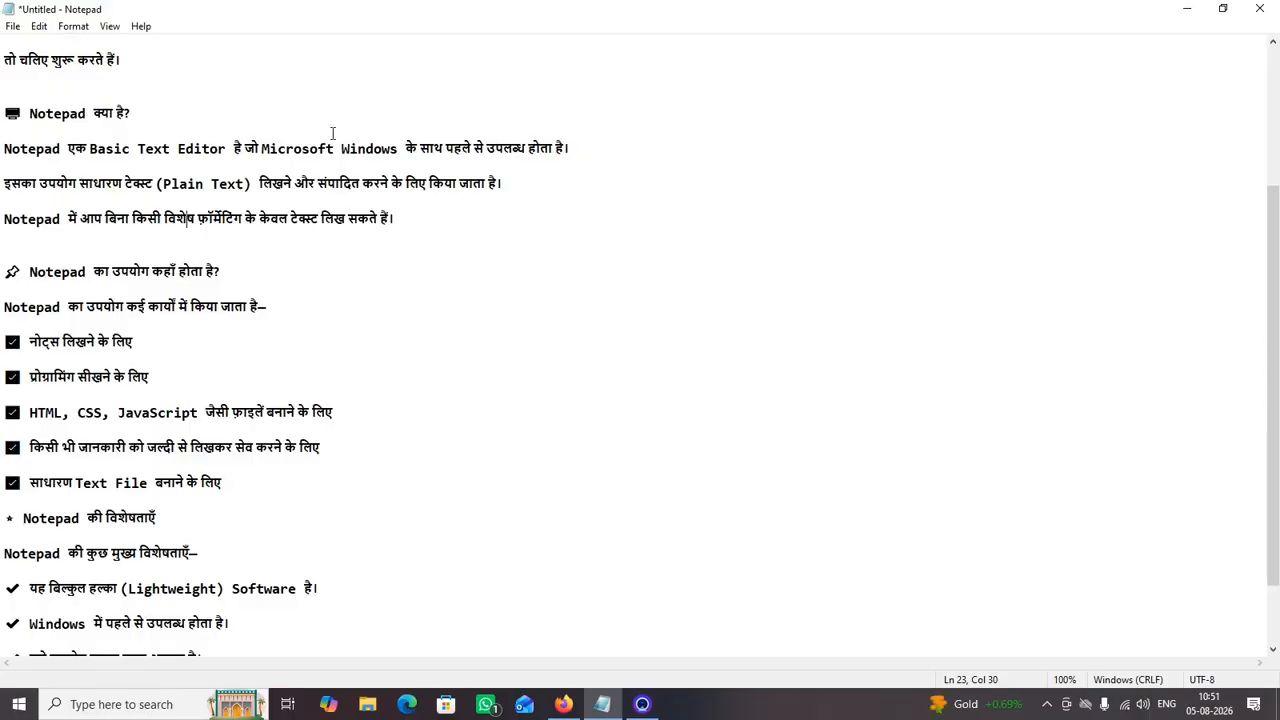
pyautogui.moveTo(222, 270); pyautogui.dragTo(3, 280)
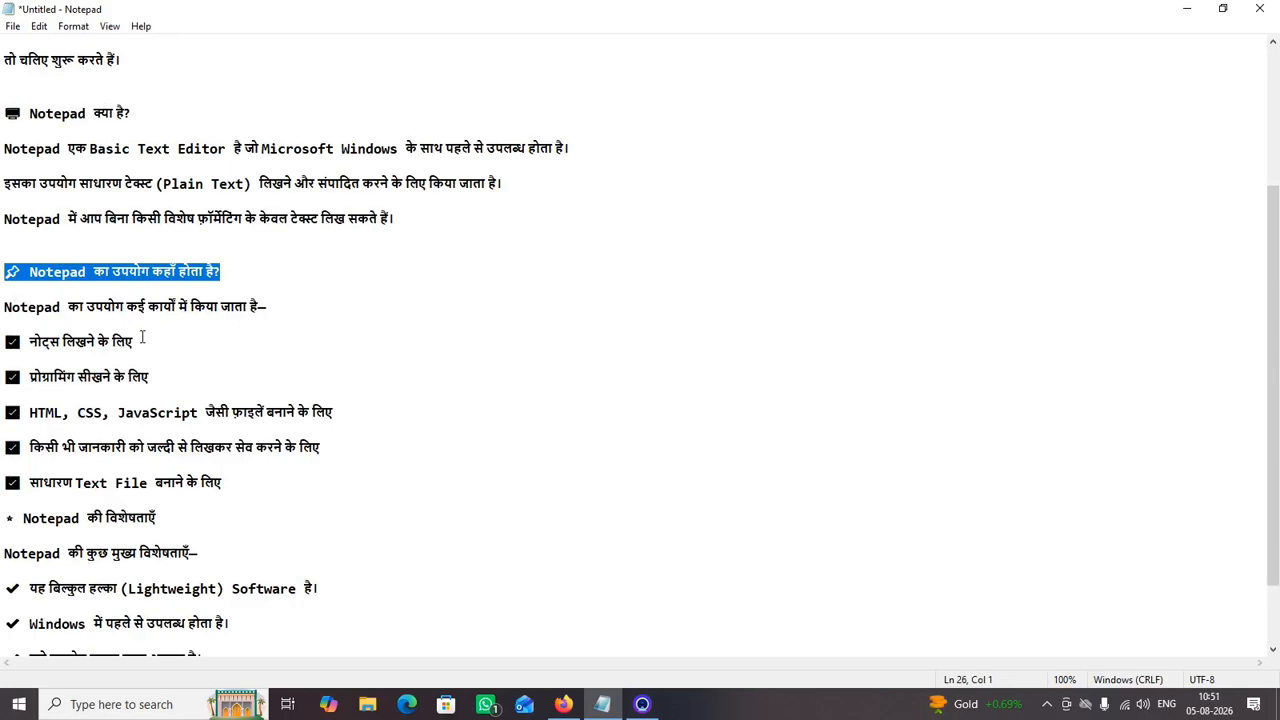
pyautogui.moveTo(142, 338); pyautogui.dragTo(24, 339)
pyautogui.moveTo(170, 374); pyautogui.dragTo(44, 380)
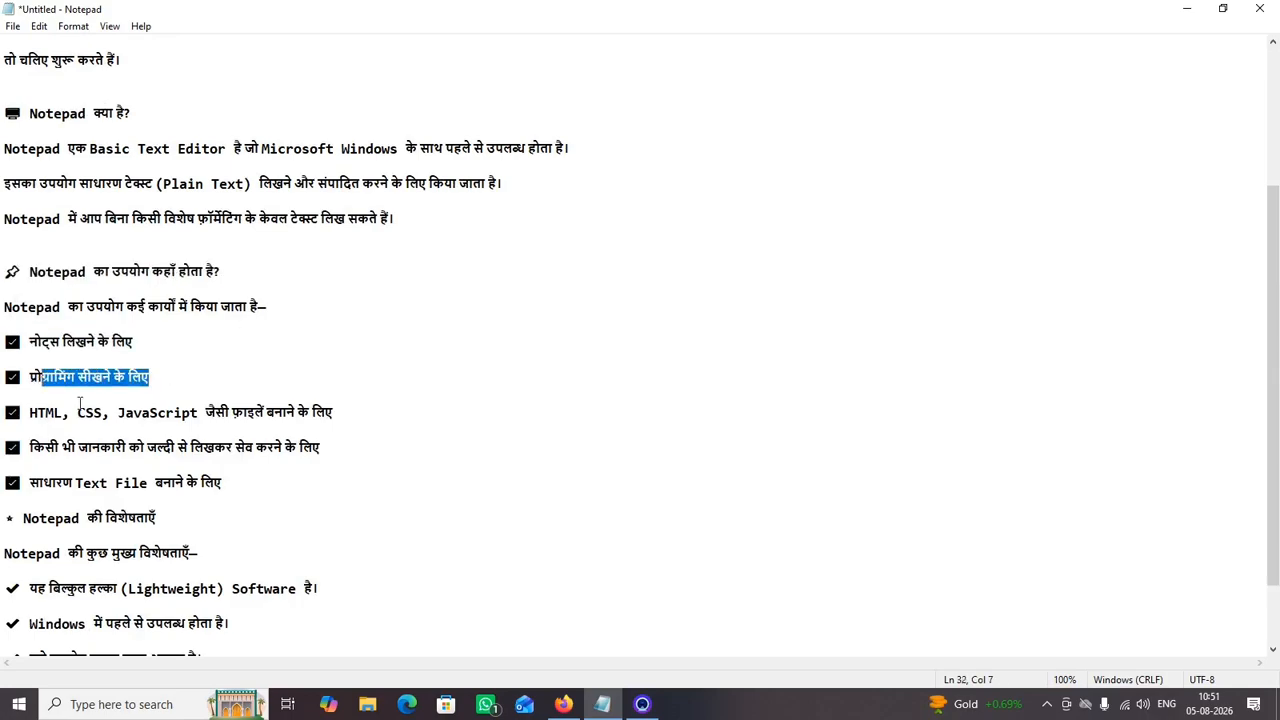
pyautogui.moveTo(338, 410); pyautogui.dragTo(40, 418)
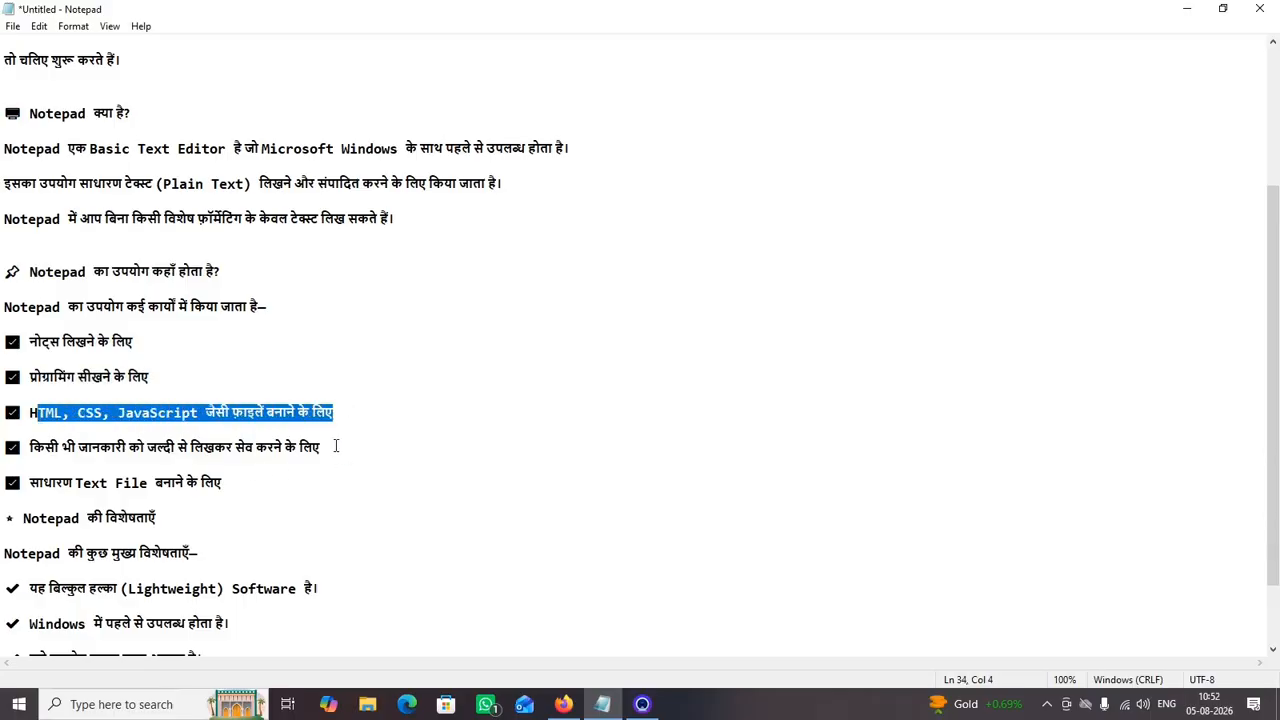
pyautogui.moveTo(336, 446); pyautogui.dragTo(10, 448)
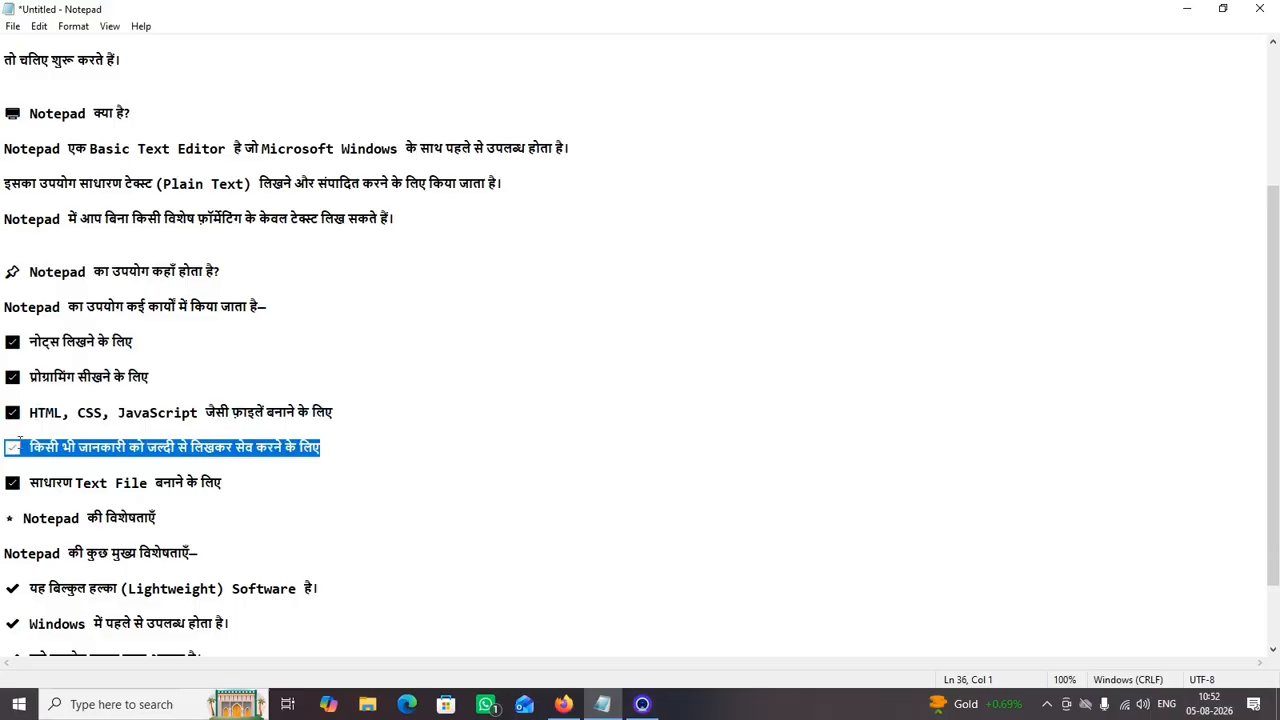
pyautogui.moveTo(230, 482); pyautogui.dragTo(22, 483)
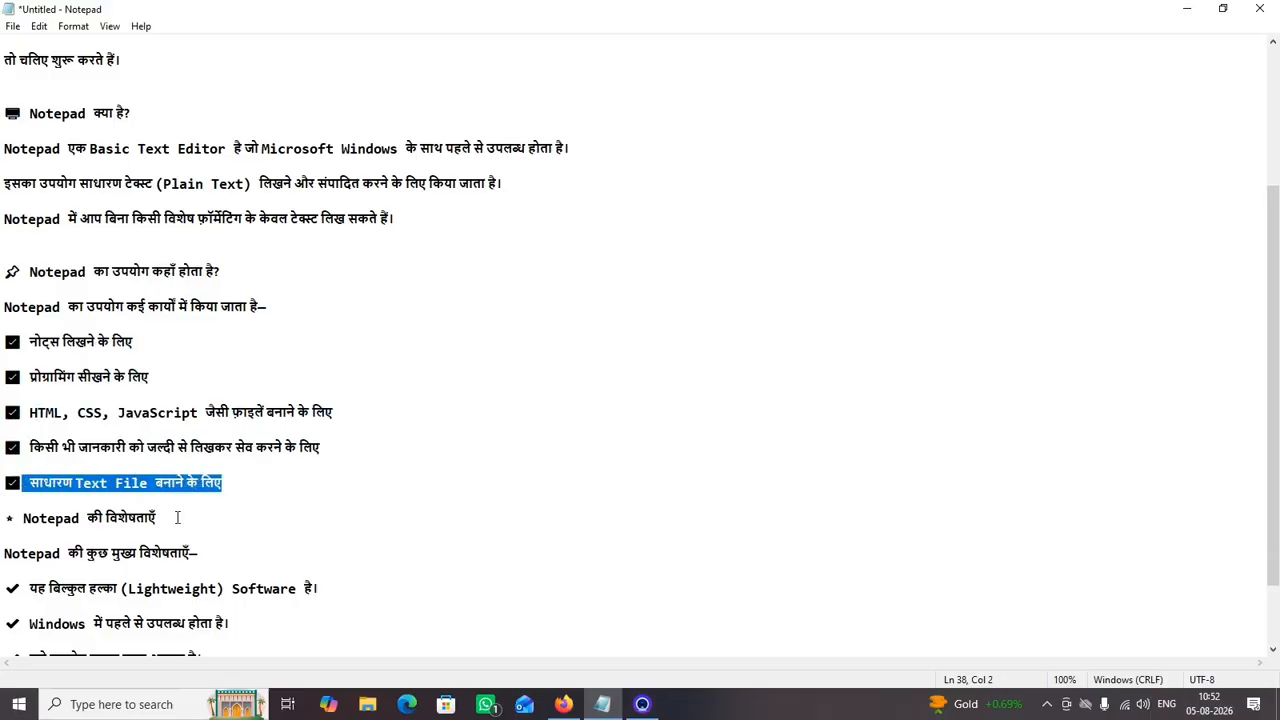
# Review the "Notepad की विशेषताएँ" section, highlighting its heading and each listed feature down to the .txt extension line
pyautogui.moveTo(177, 517); pyautogui.dragTo(5, 517)
pyautogui.scroll(-1, 399, 422)
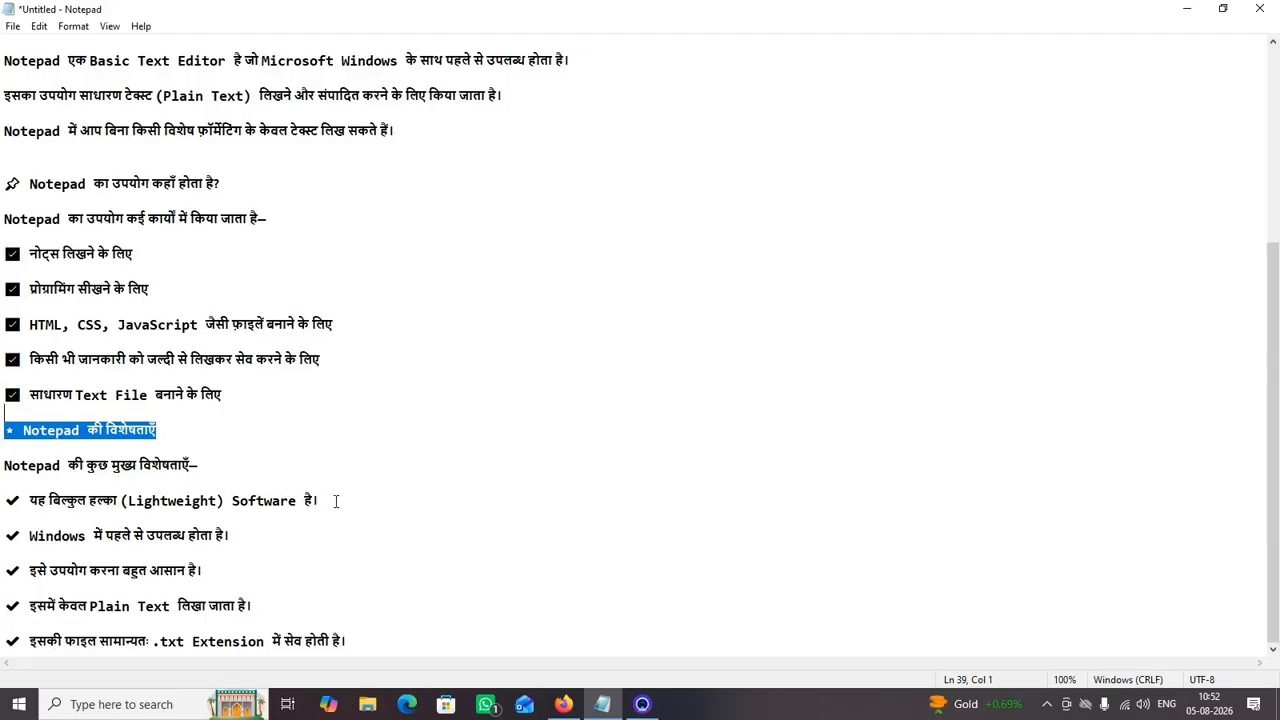
pyautogui.moveTo(320, 501); pyautogui.dragTo(2, 501)
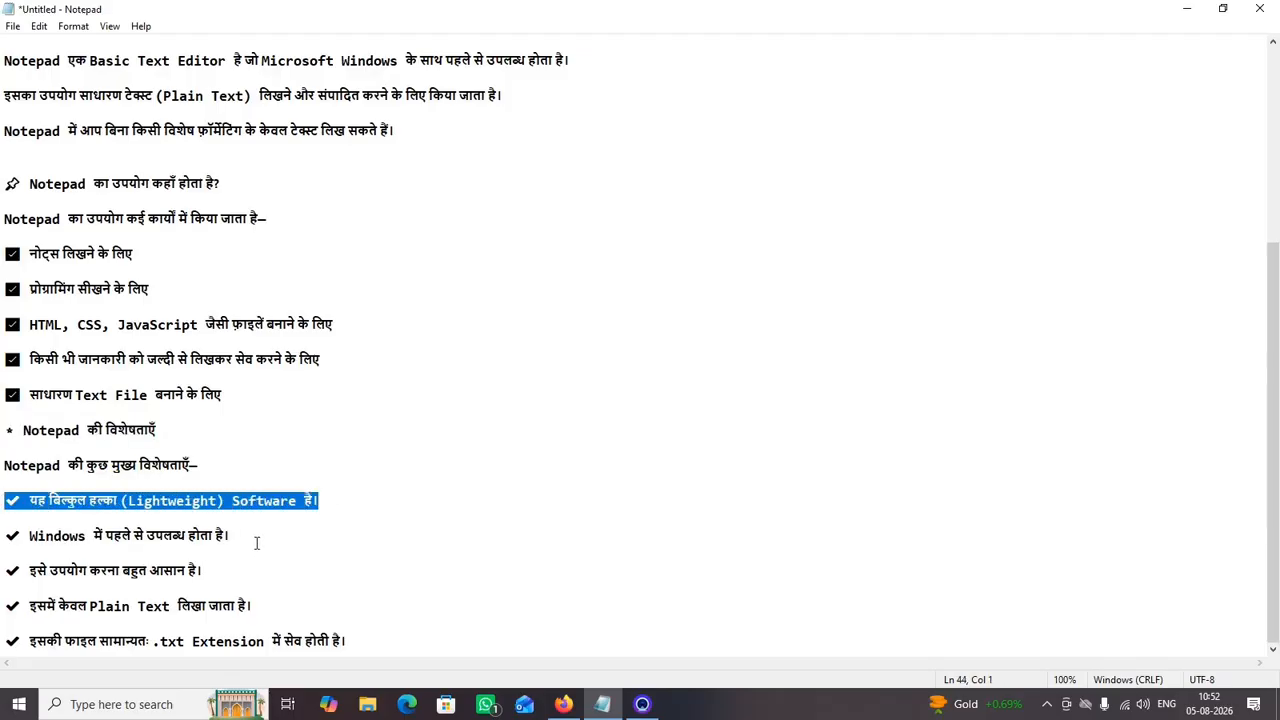
pyautogui.moveTo(229, 536); pyautogui.dragTo(2, 536)
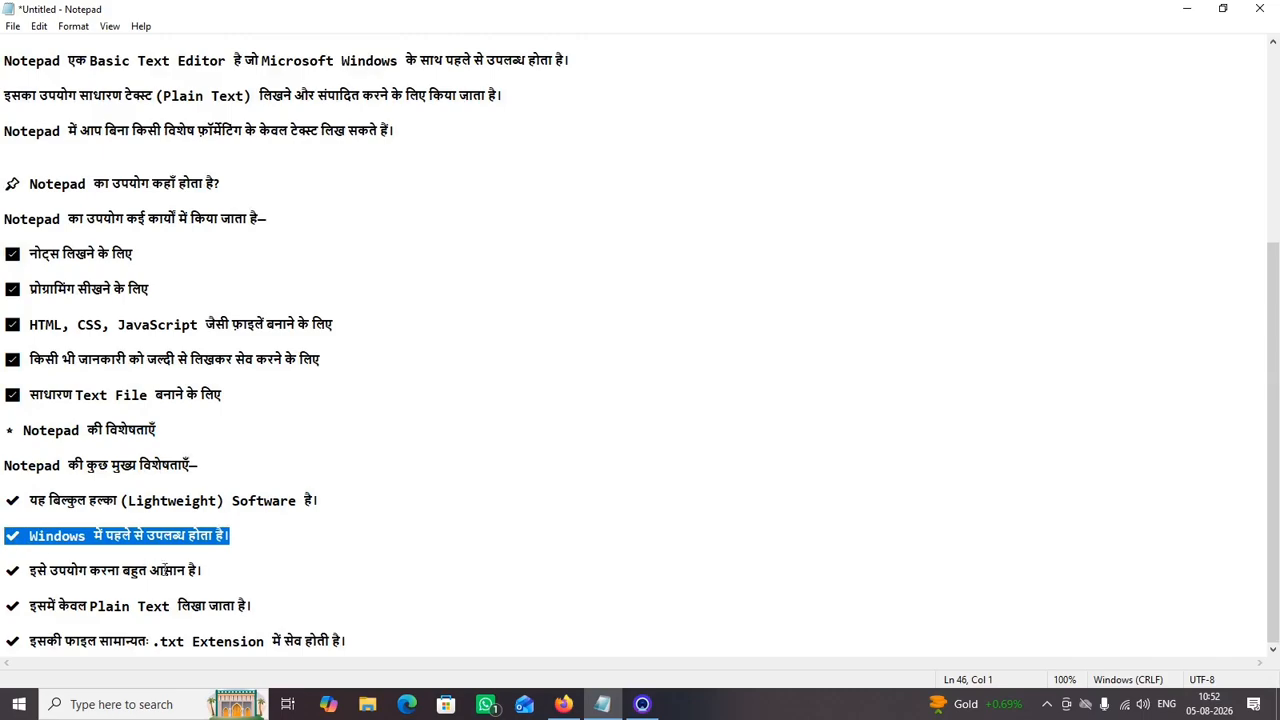
pyautogui.moveTo(229, 572); pyautogui.dragTo(4, 568)
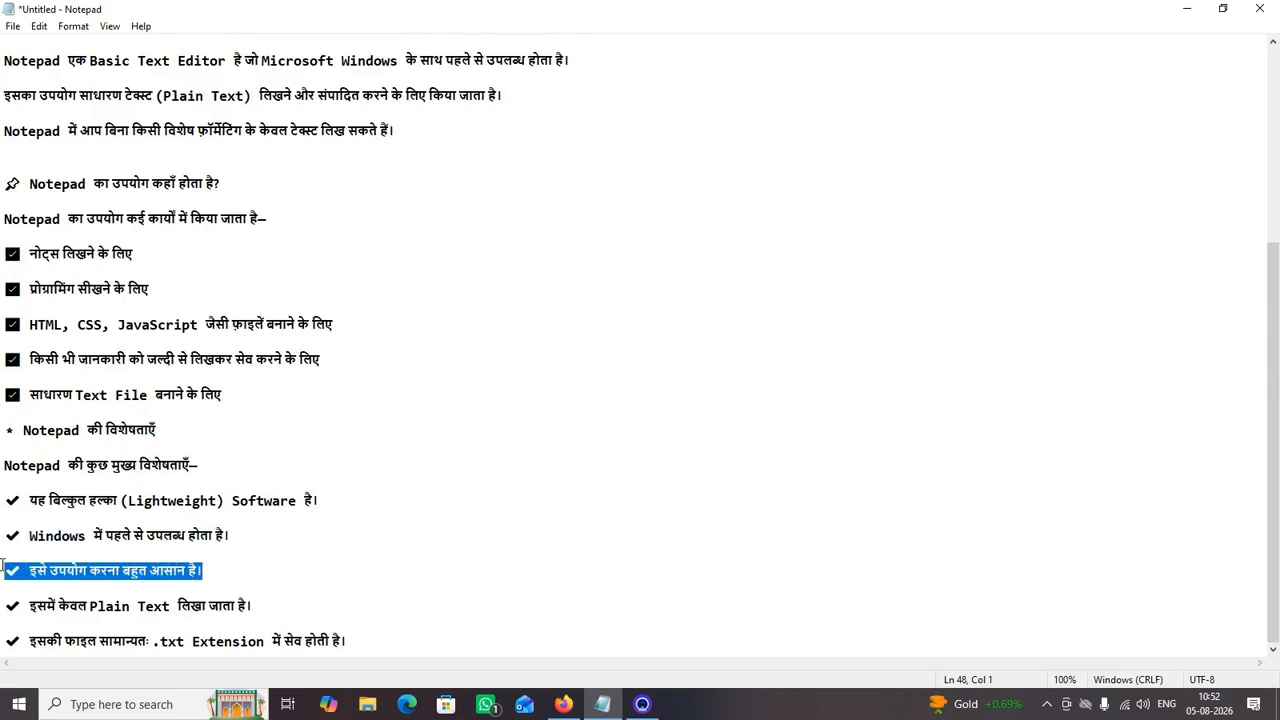
pyautogui.moveTo(258, 606); pyautogui.dragTo(4, 600)
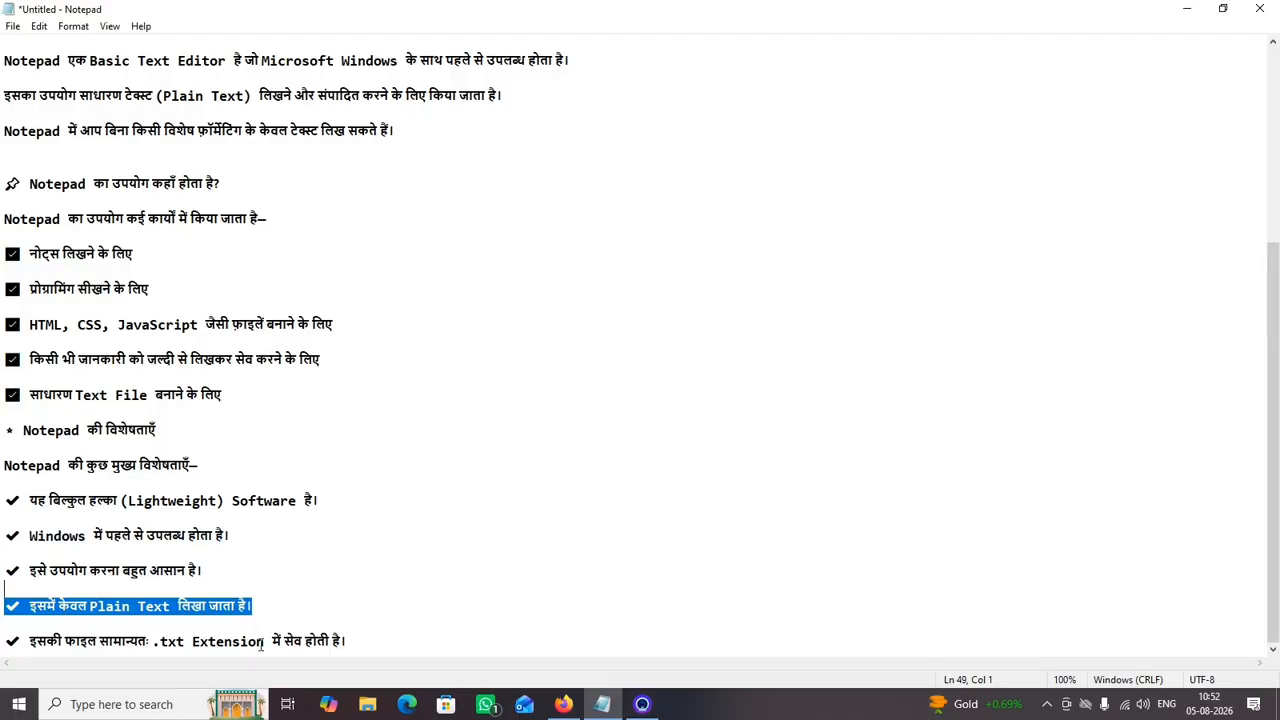
pyautogui.click(357, 630)
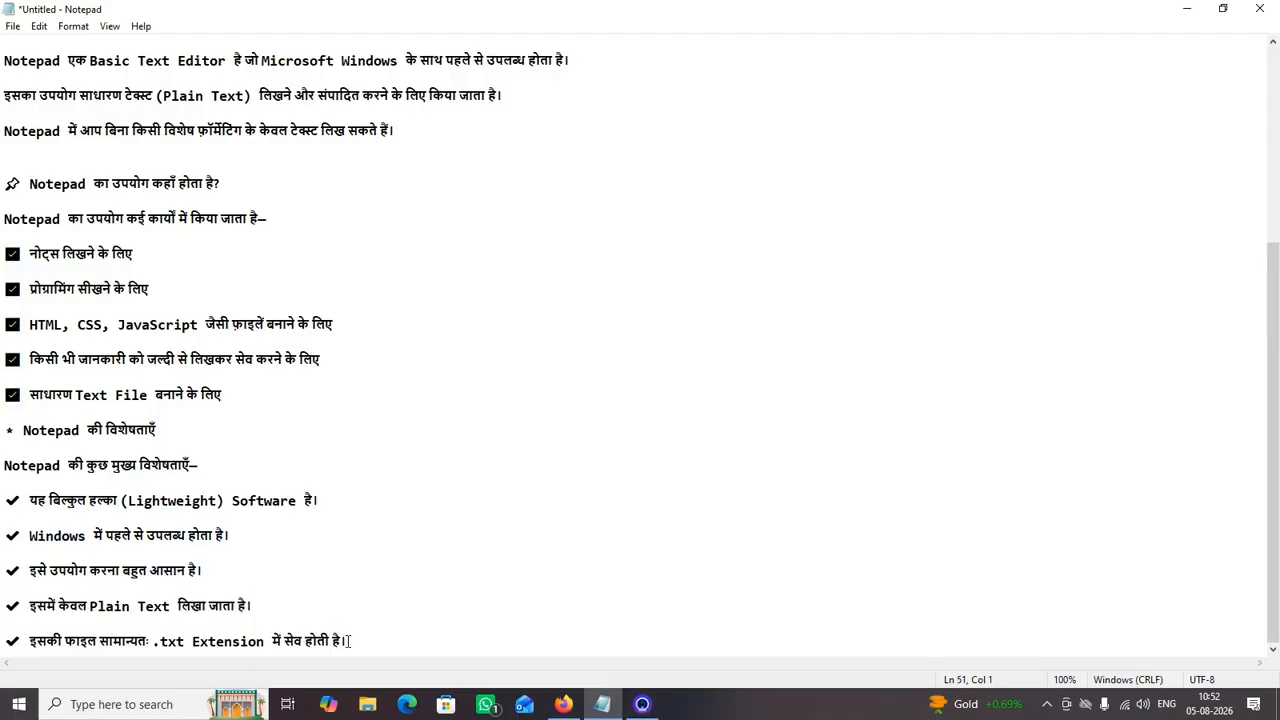
pyautogui.moveTo(348, 641); pyautogui.dragTo(9, 625)
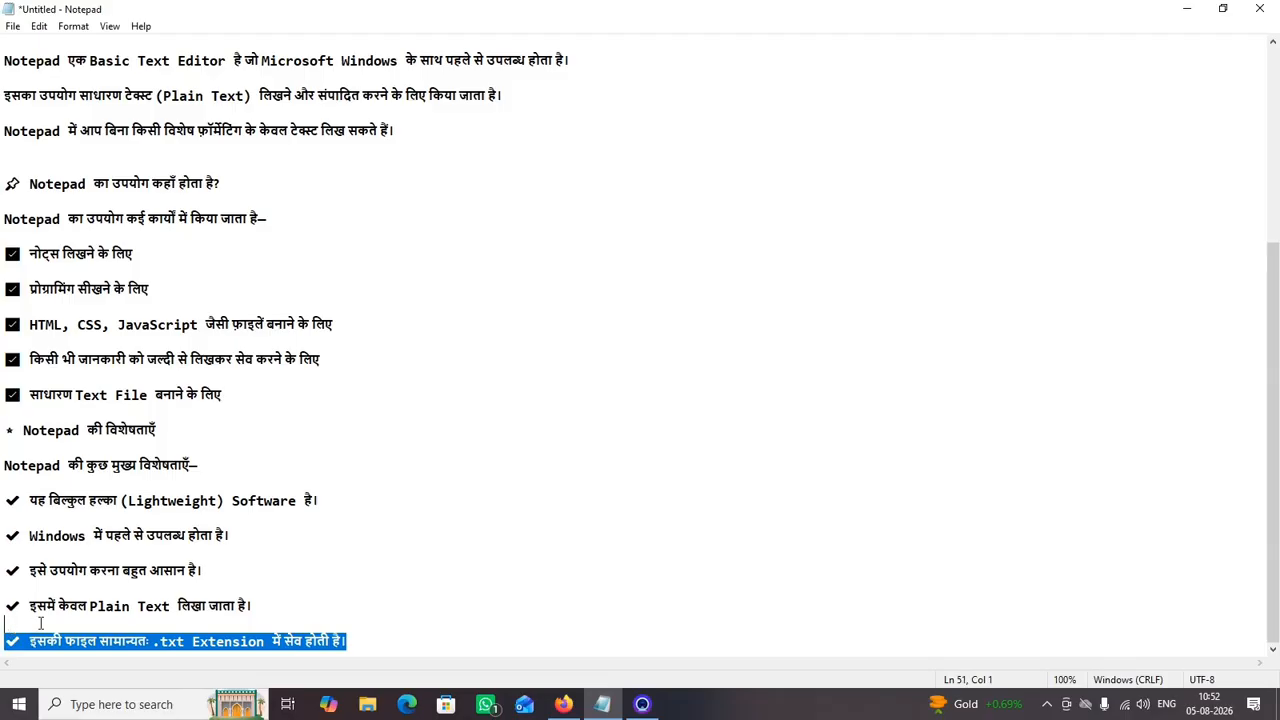
# Close the untitled Notepad document without saving its changes
pyautogui.scroll(1, 662, 318)
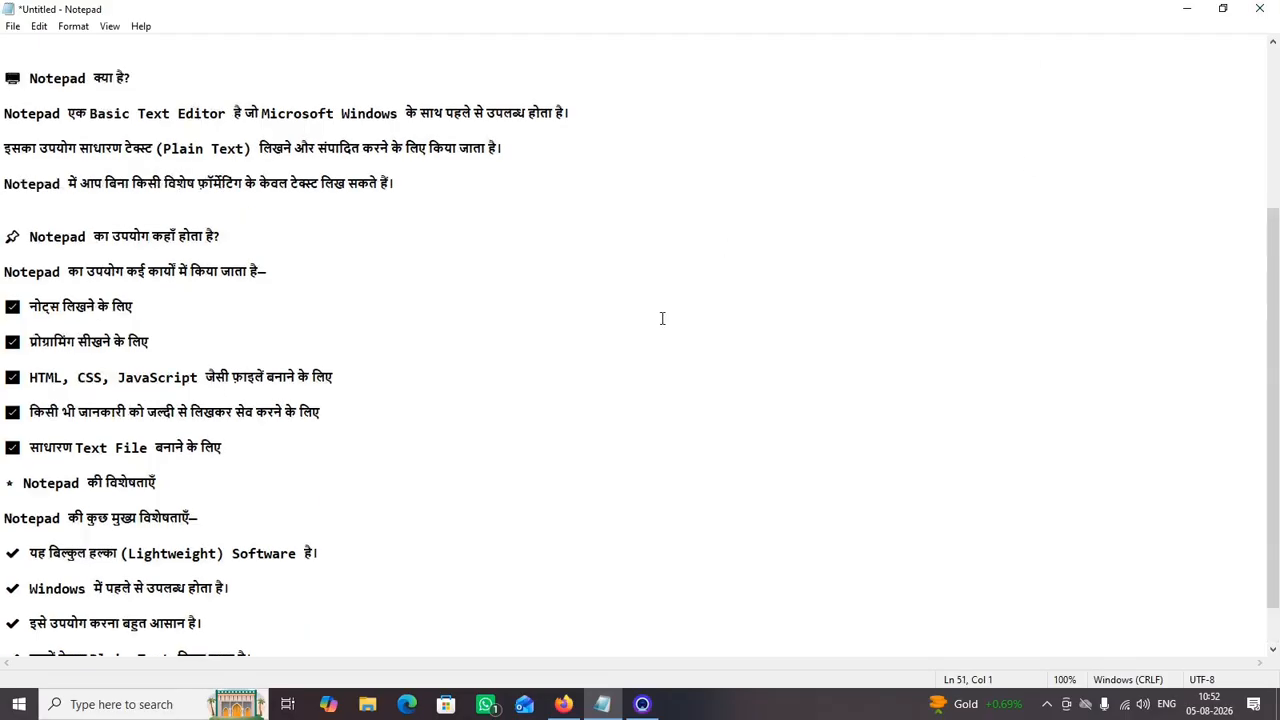
pyautogui.scroll(3, 662, 318)
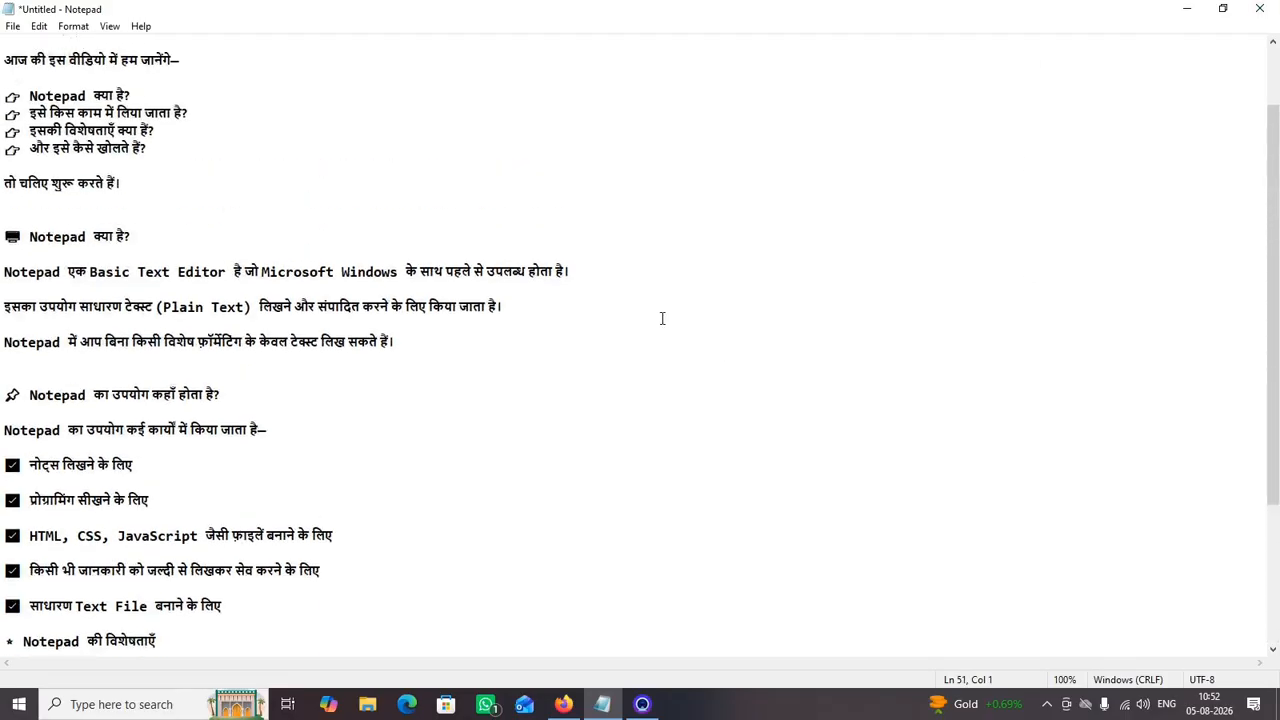
pyautogui.click(1262, 10)
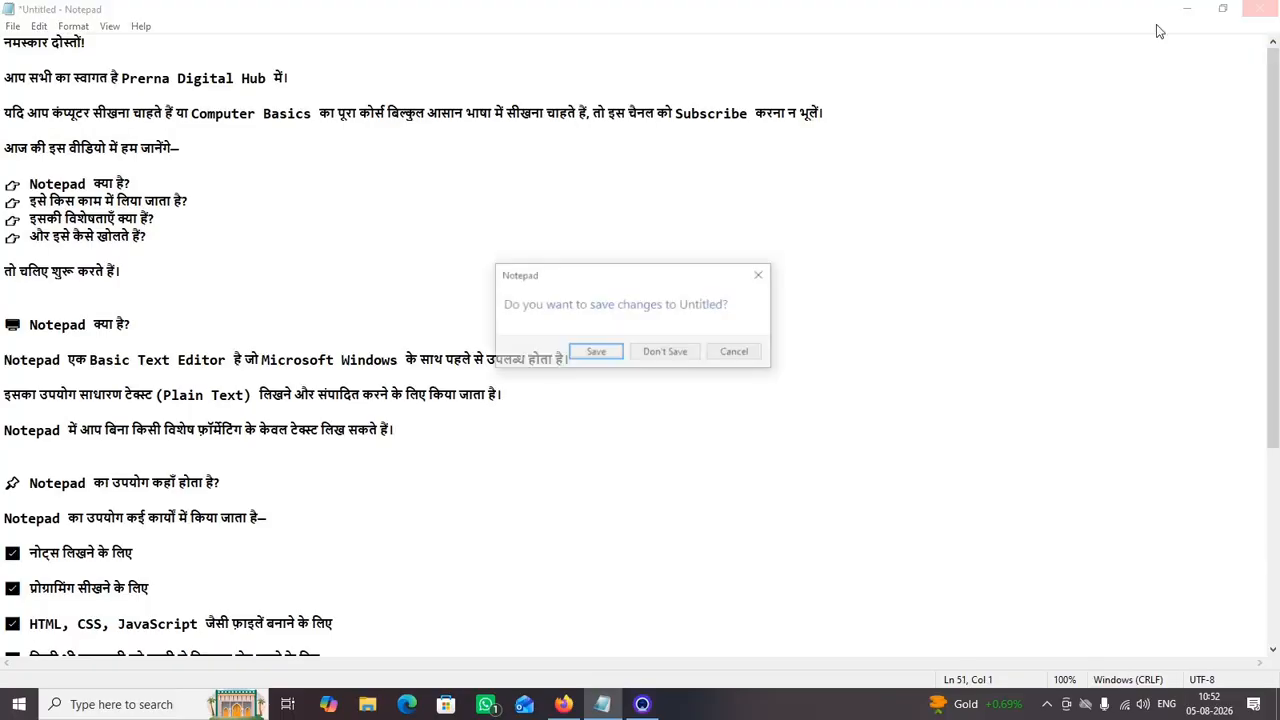
pyautogui.click(666, 353)
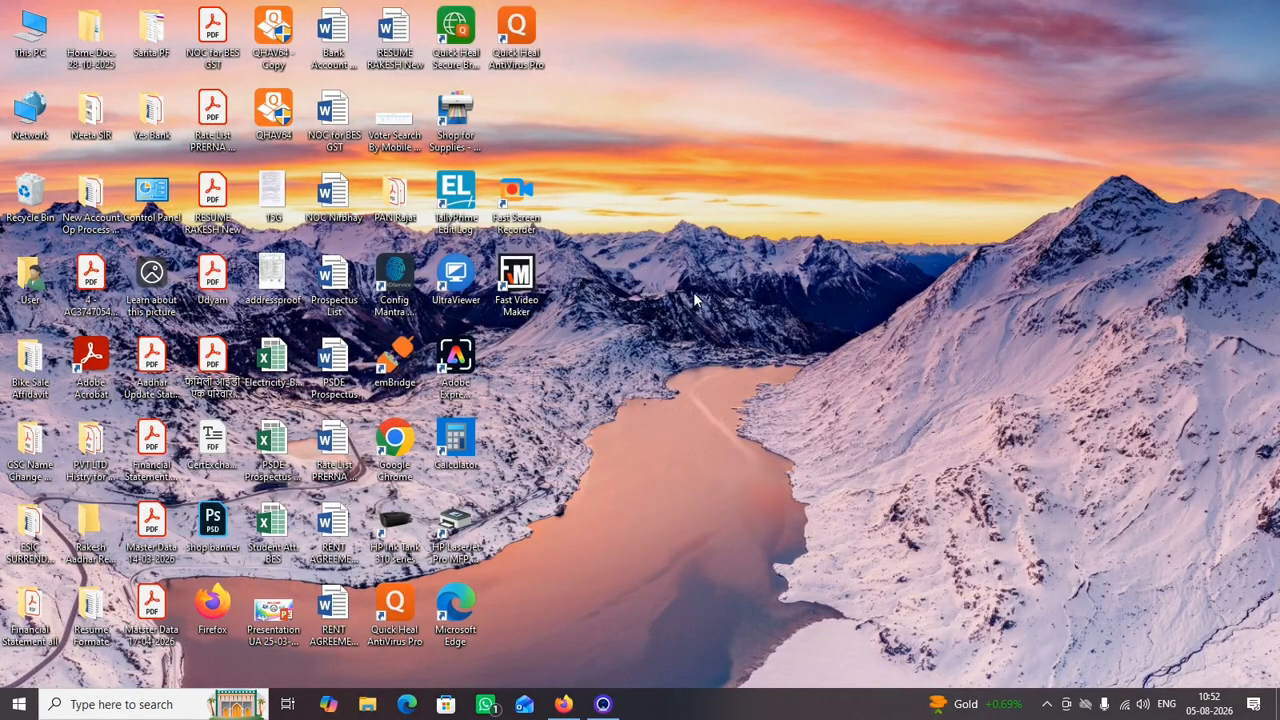
# Search Windows for "notepad" and dismiss the results without opening the app
pyautogui.click(98, 704)
pyautogui.write('no')
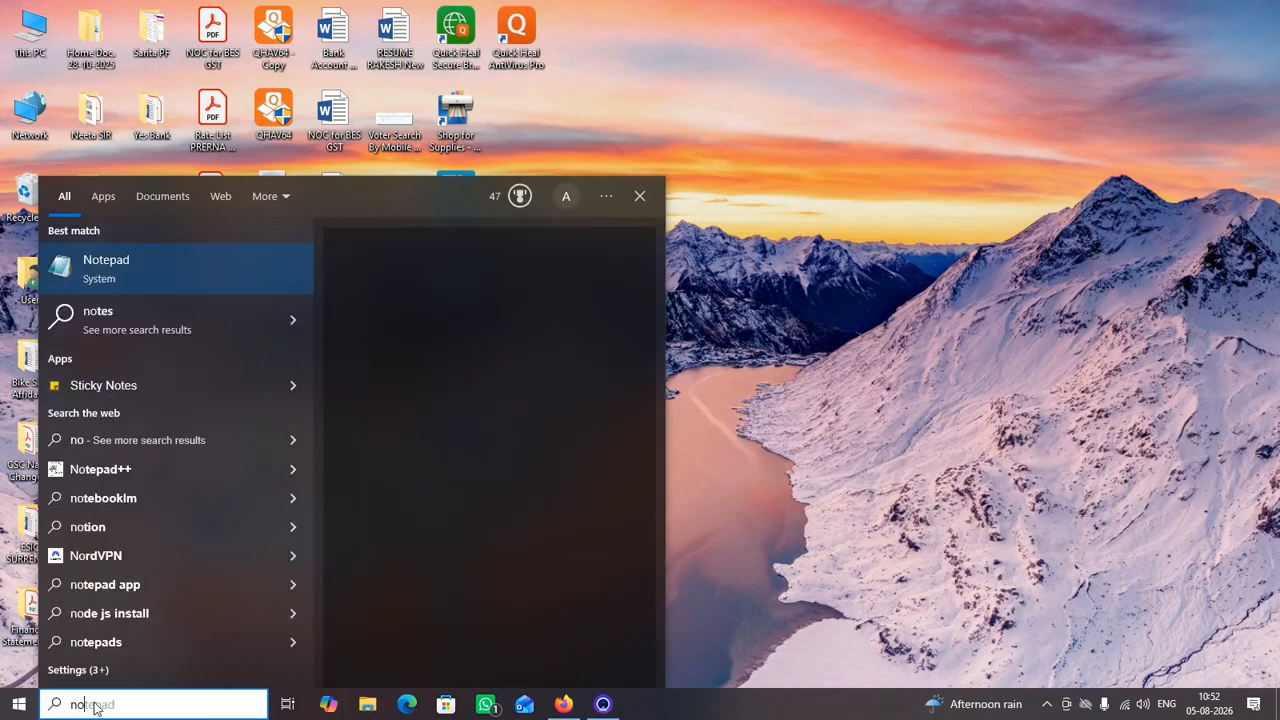
pyautogui.write('tepad')
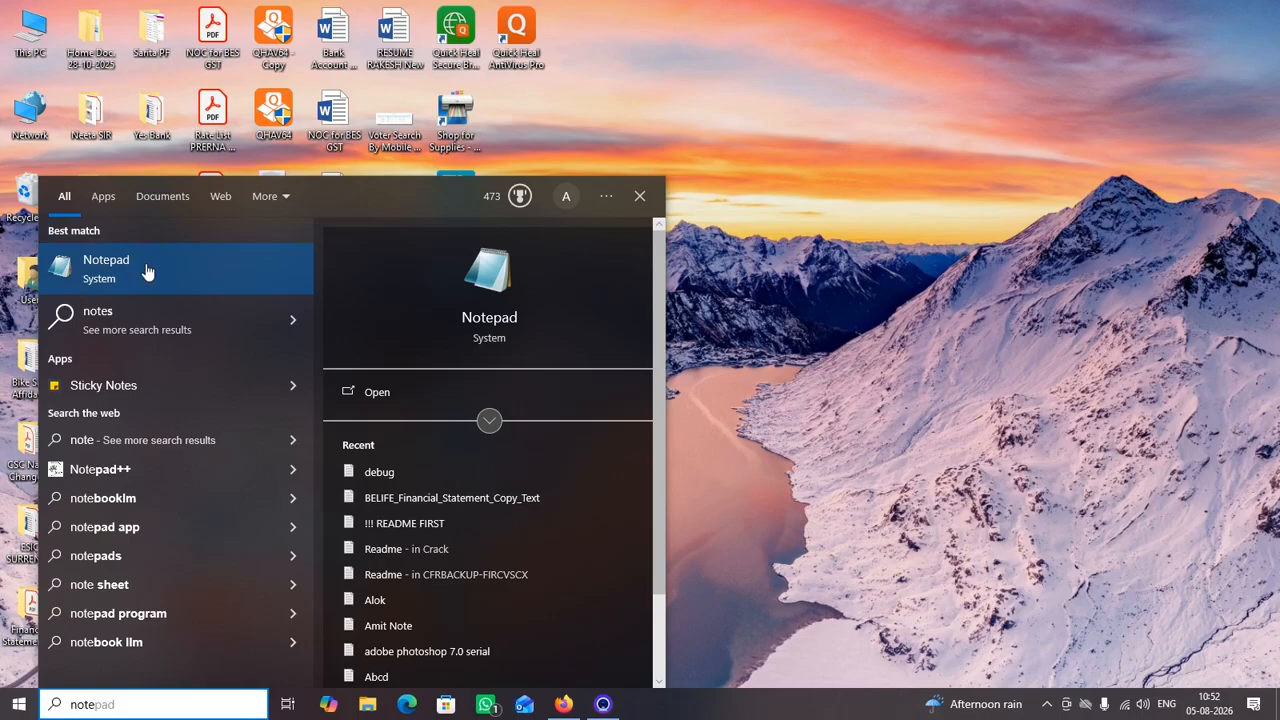
pyautogui.click(868, 382)
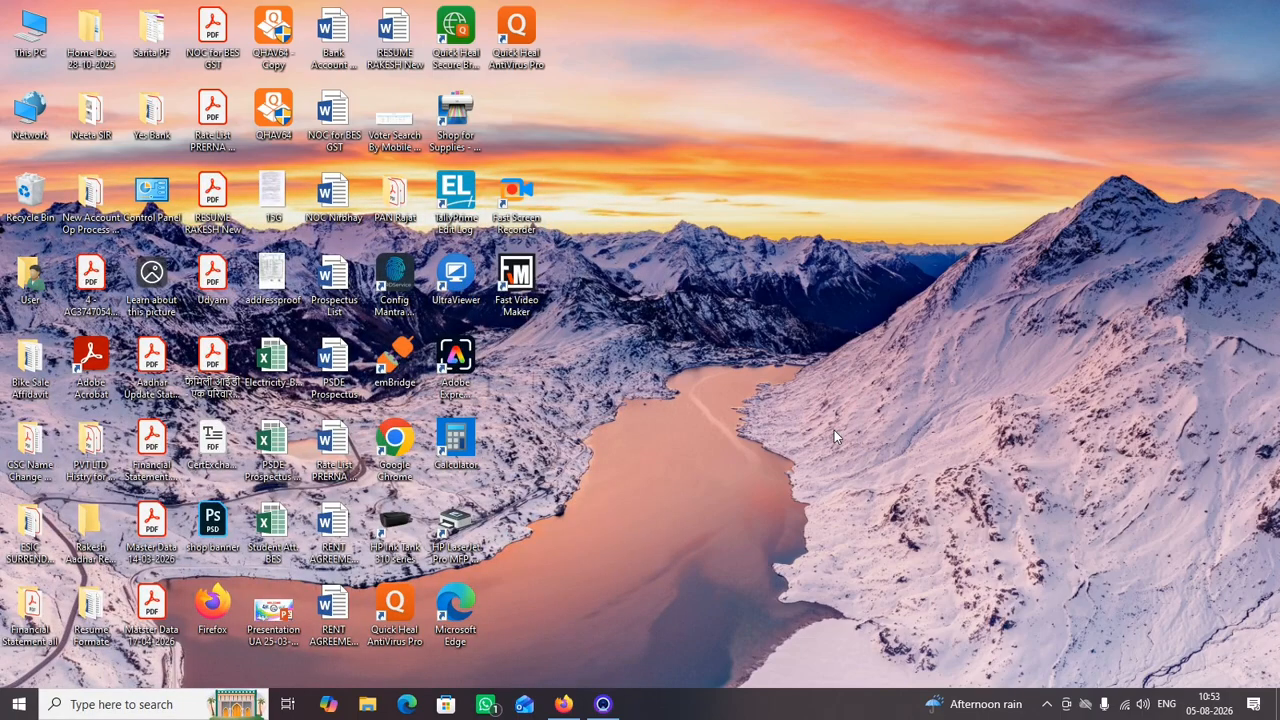
# Launch Notepad by running the command Notepad from the Run dialog, and maximize its window
pyautogui.press('super+r')
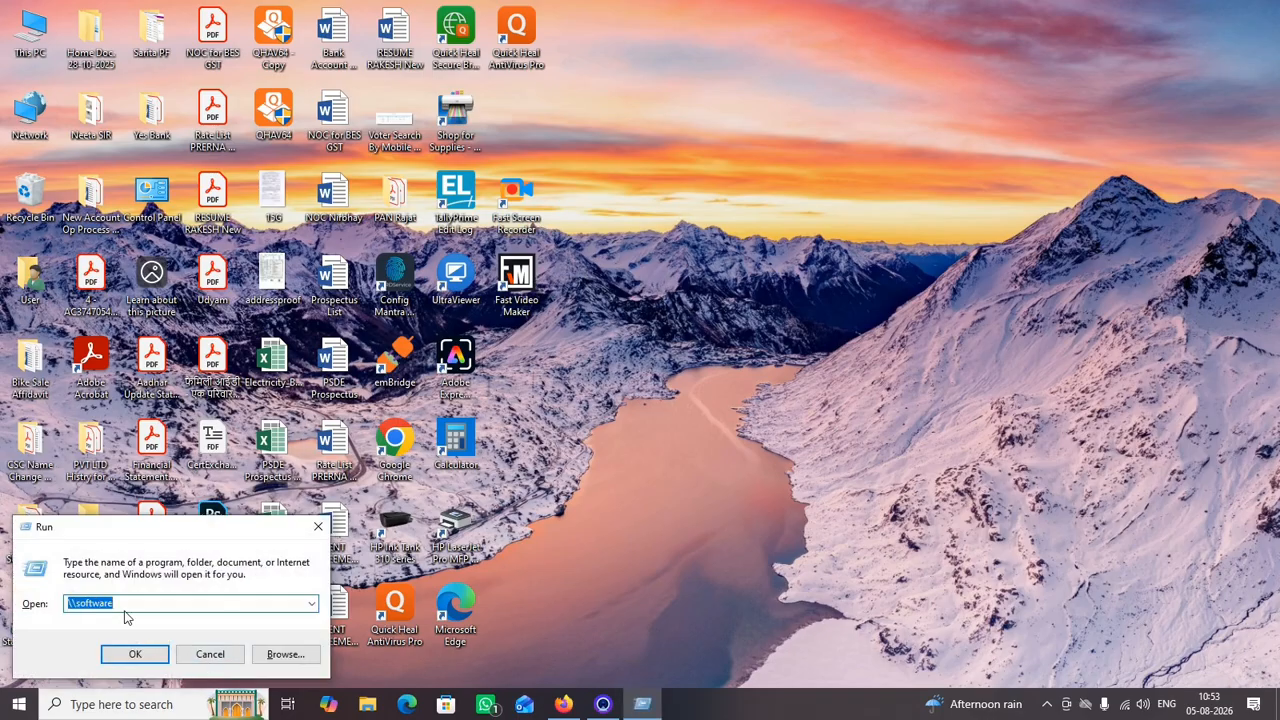
pyautogui.write('Notepad')
pyautogui.press('Return')
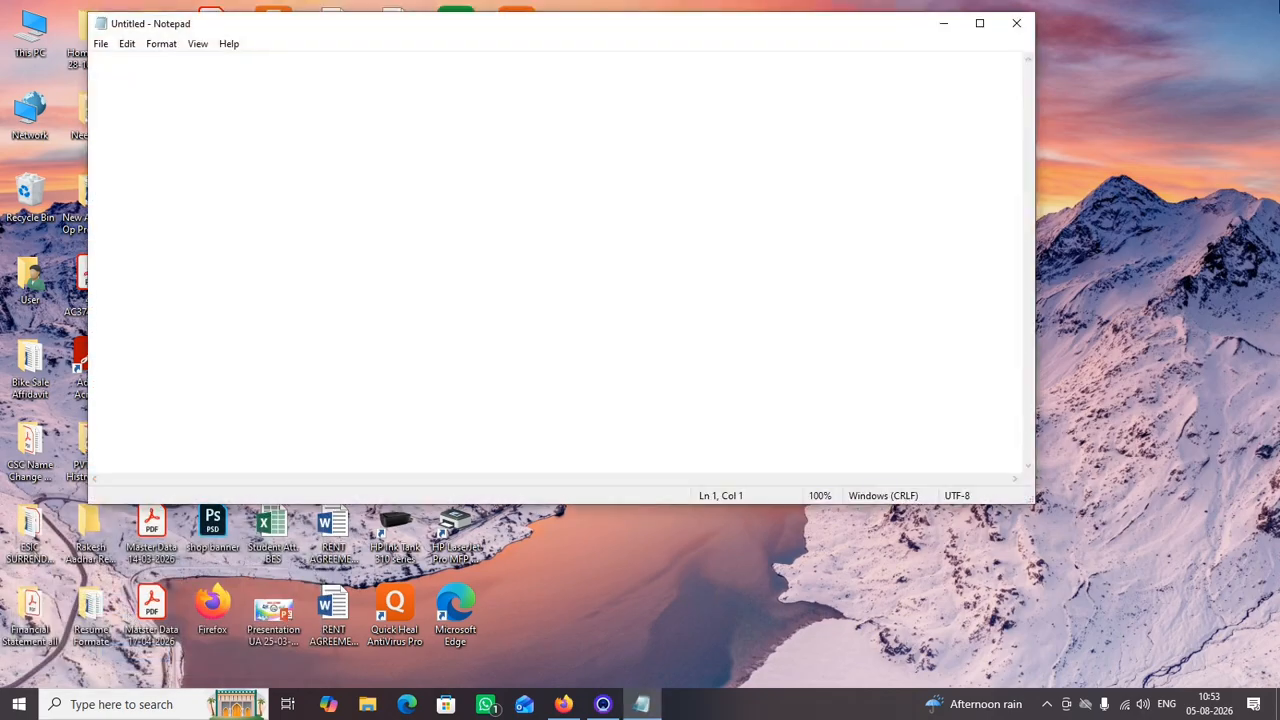
pyautogui.click(980, 24)
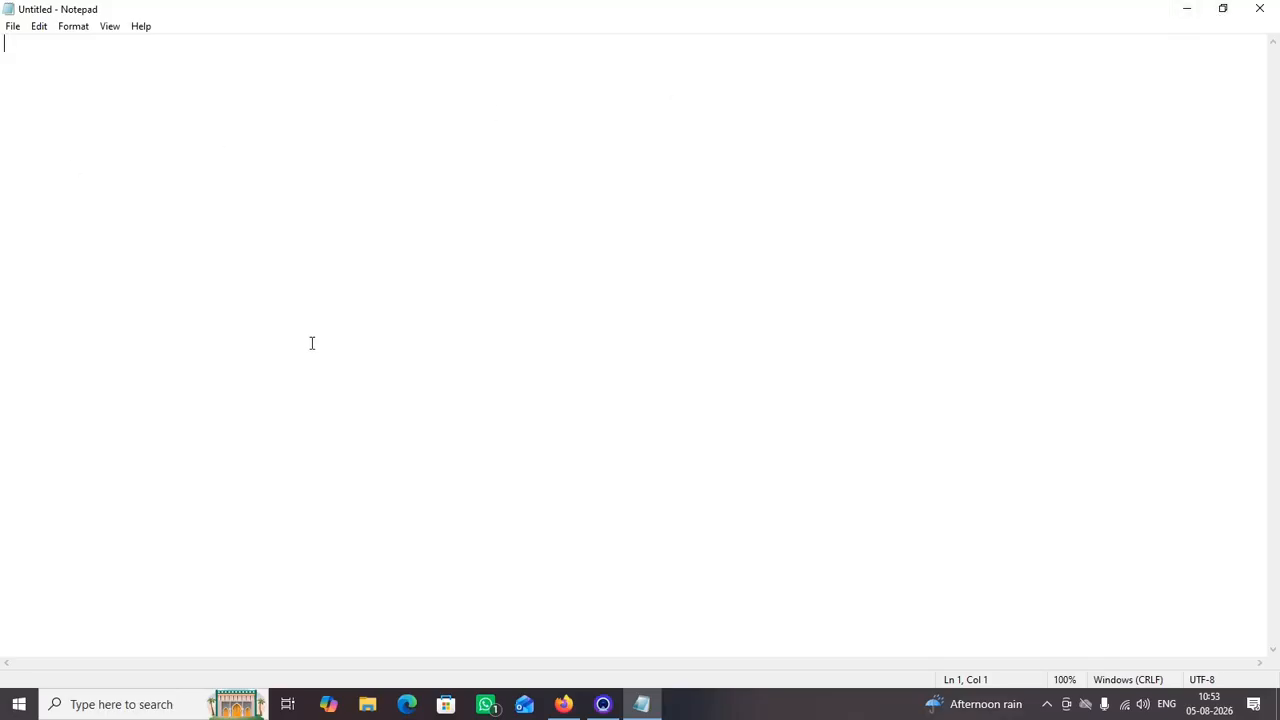
# Minimize and restore the Notepad window, and switch it between its smaller windowed size and full screen
pyautogui.click(1188, 12)
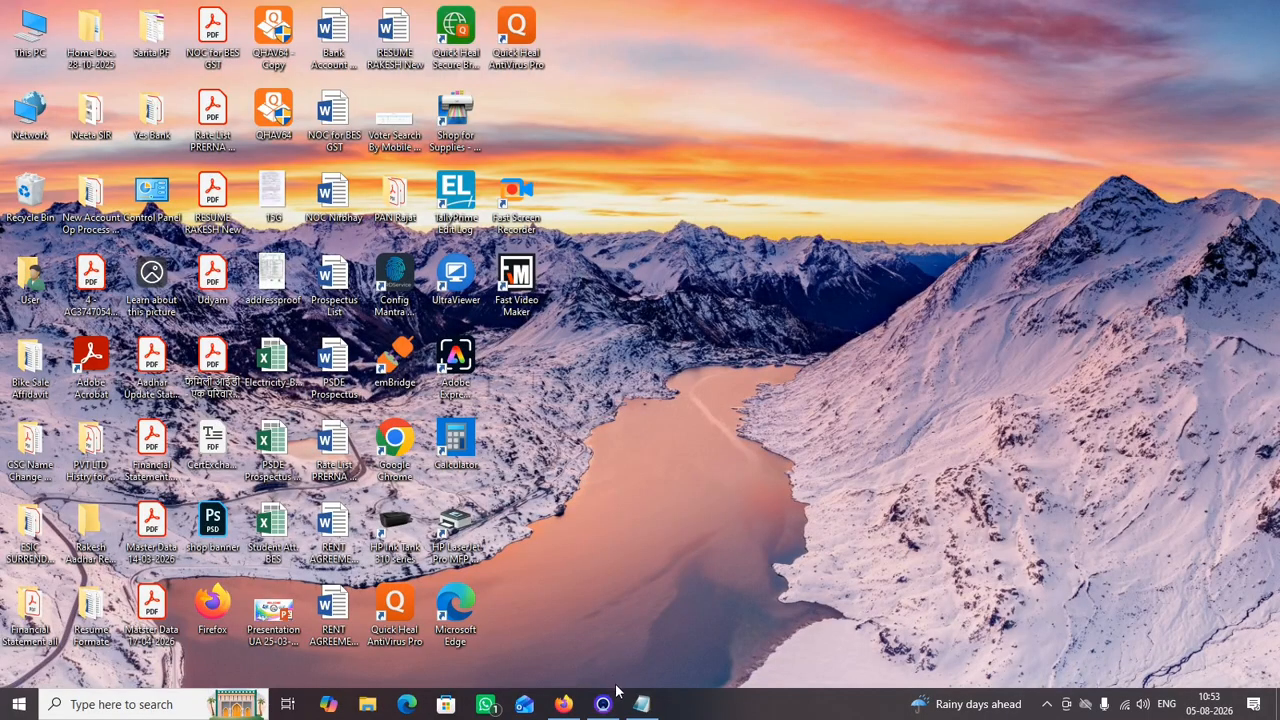
pyautogui.click(641, 704)
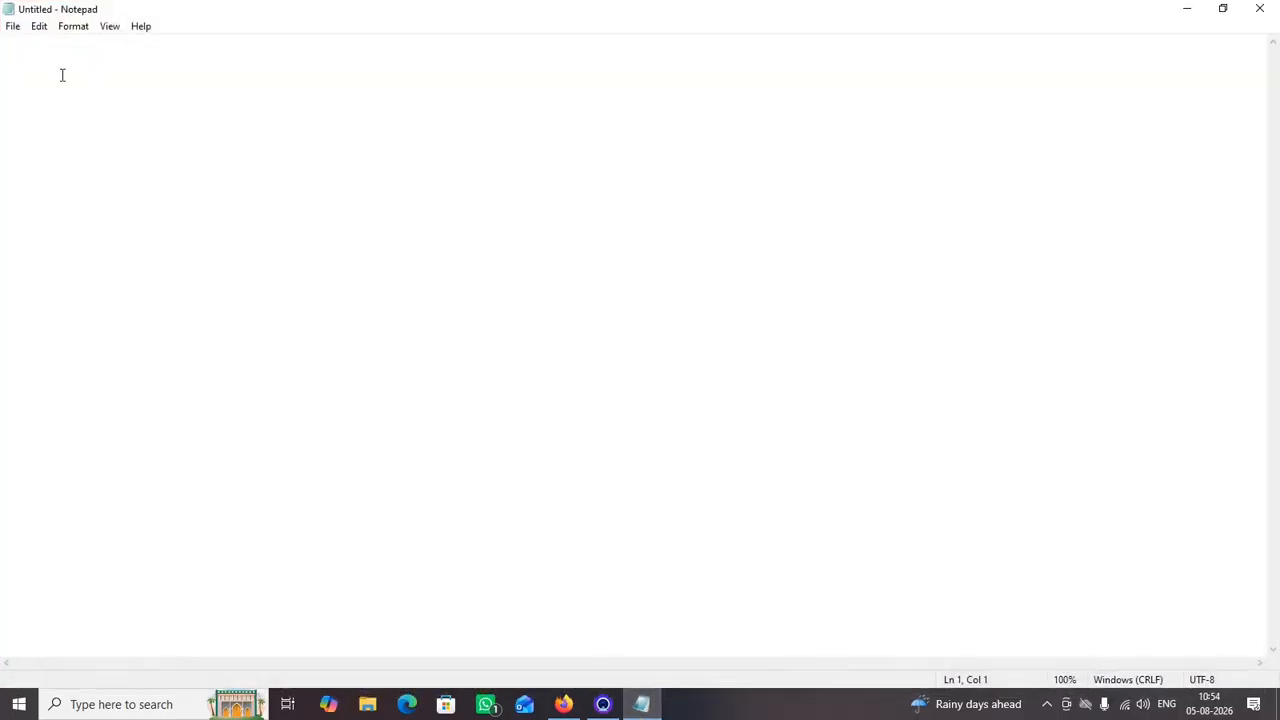
pyautogui.click(1223, 10)
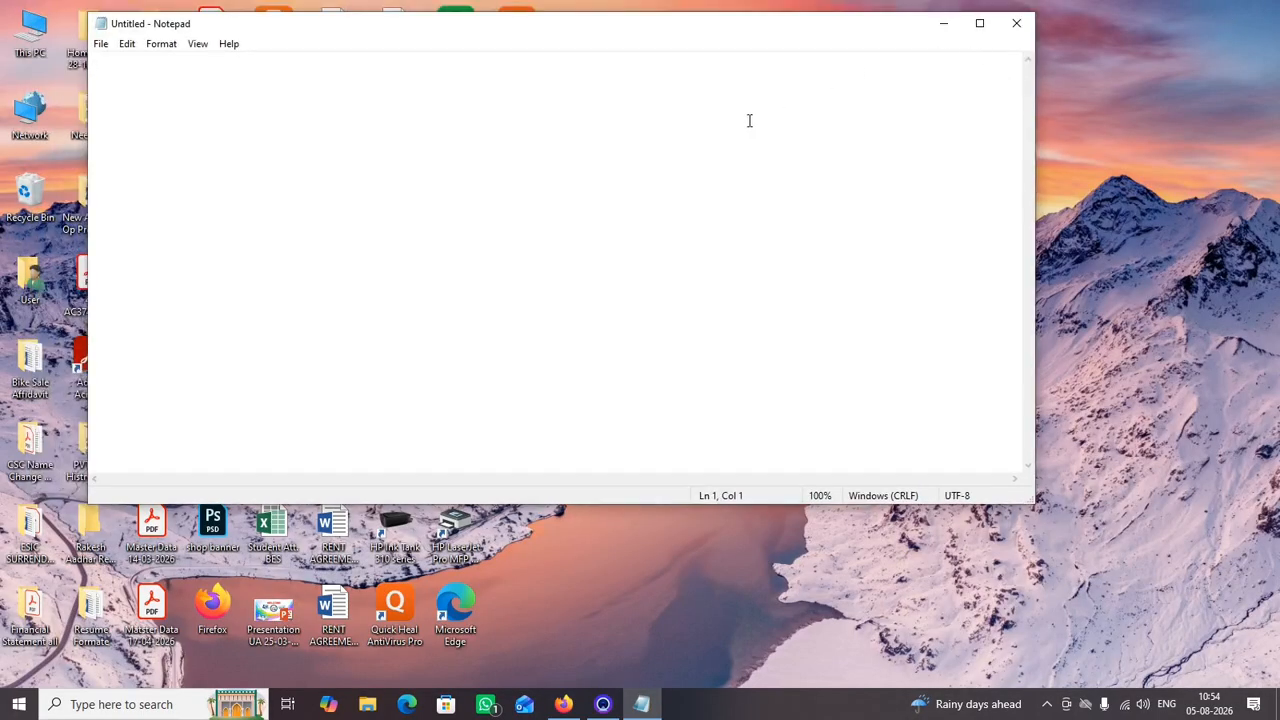
pyautogui.click(980, 25)
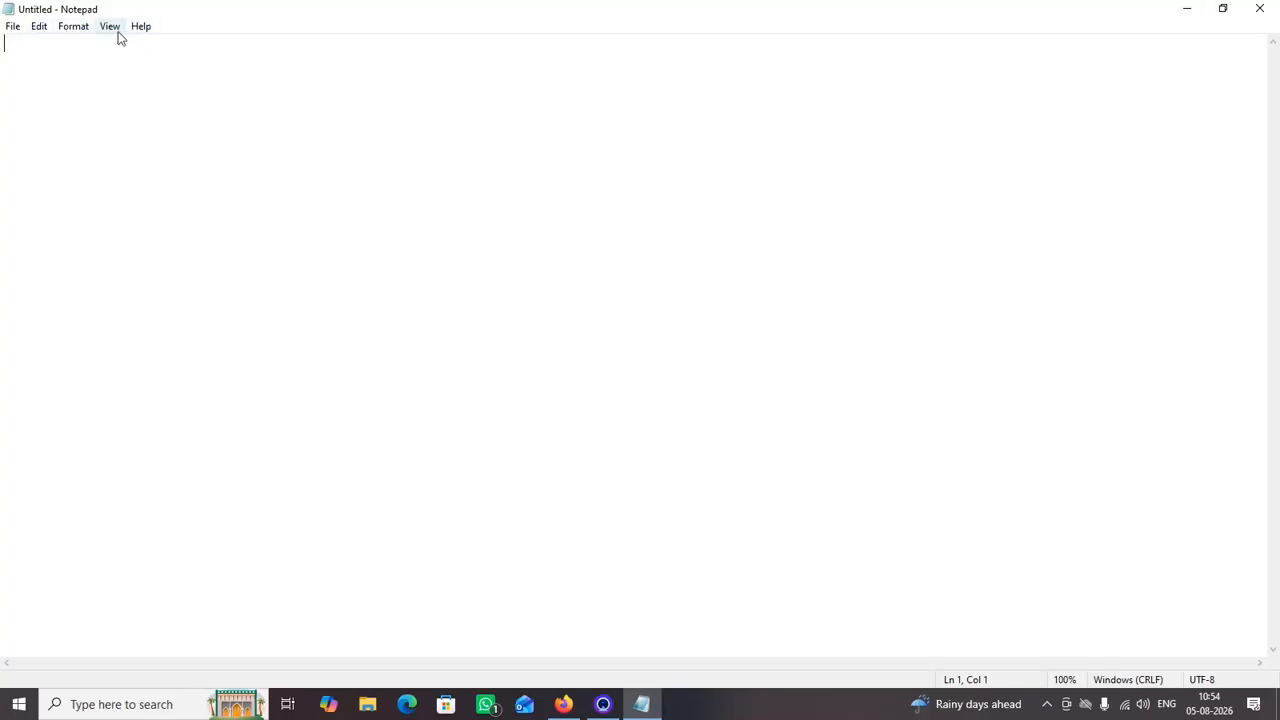
# Enter the text "Hello" in the blank document
pyautogui.click(12, 26)
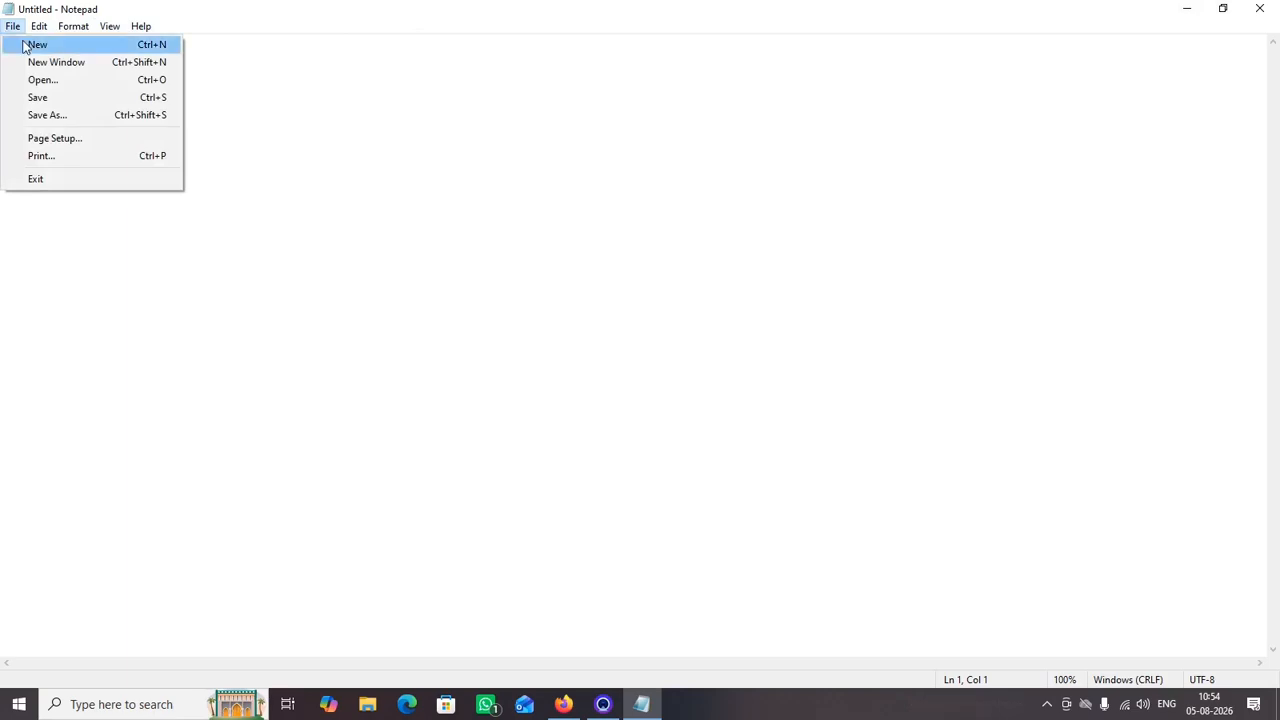
pyautogui.click(278, 193)
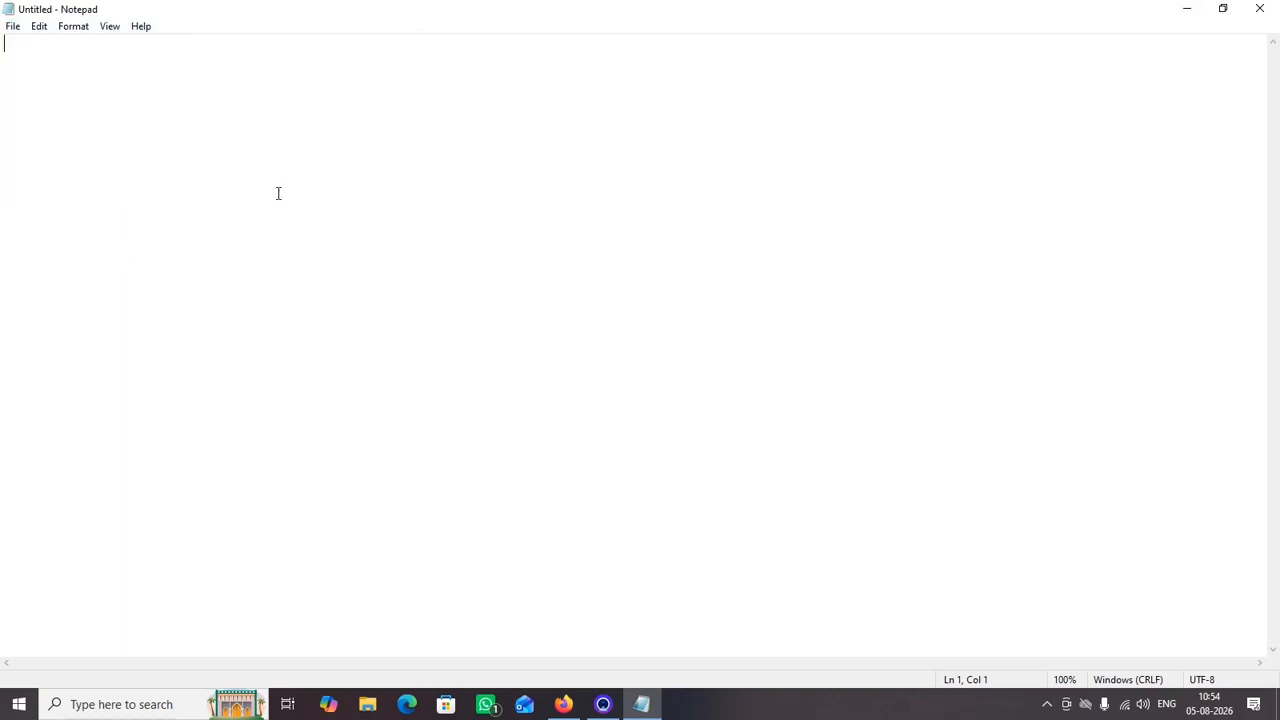
pyautogui.write('Hello')
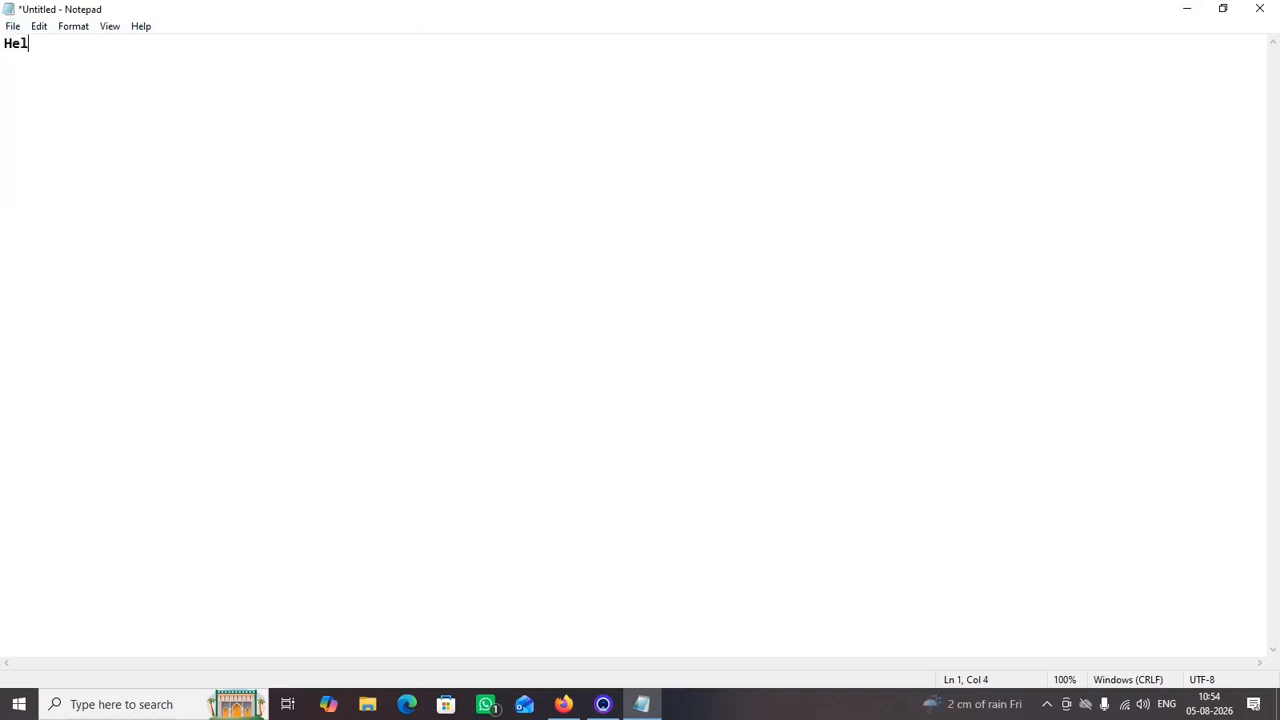
# Start a new document without saving the current text, and enter "fsdfg" in it
pyautogui.click(12, 27)
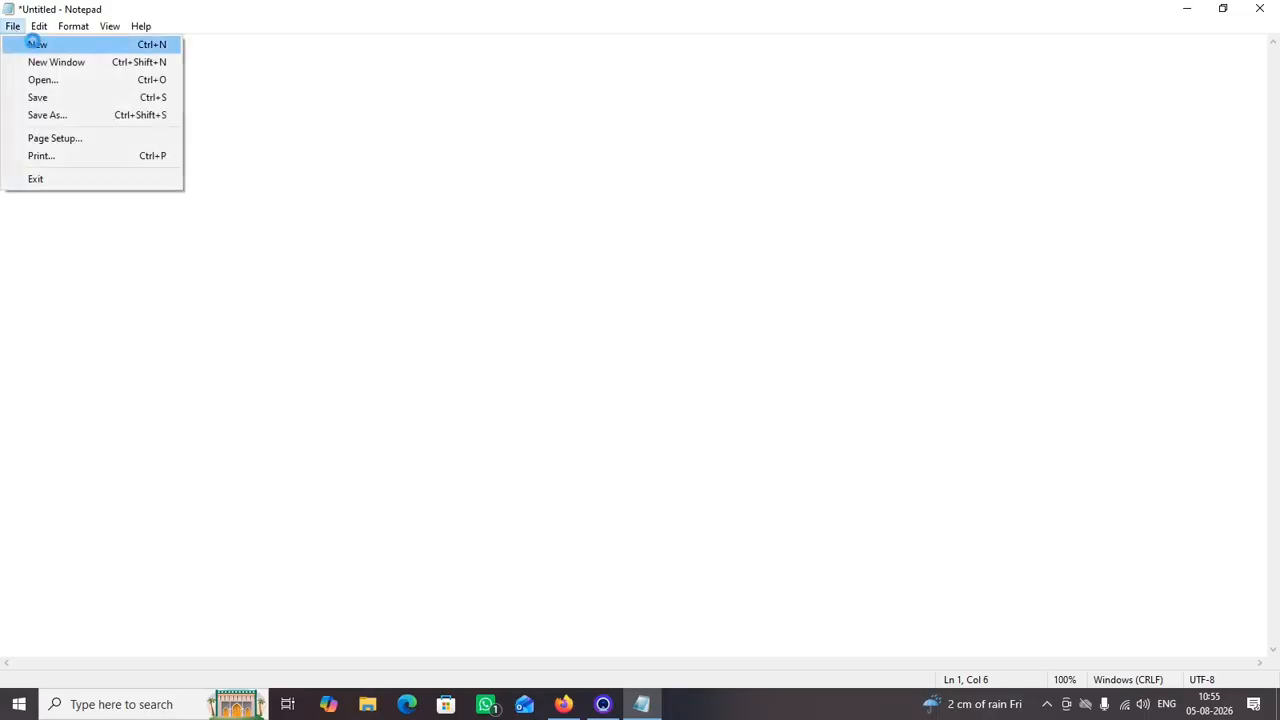
pyautogui.click(36, 45)
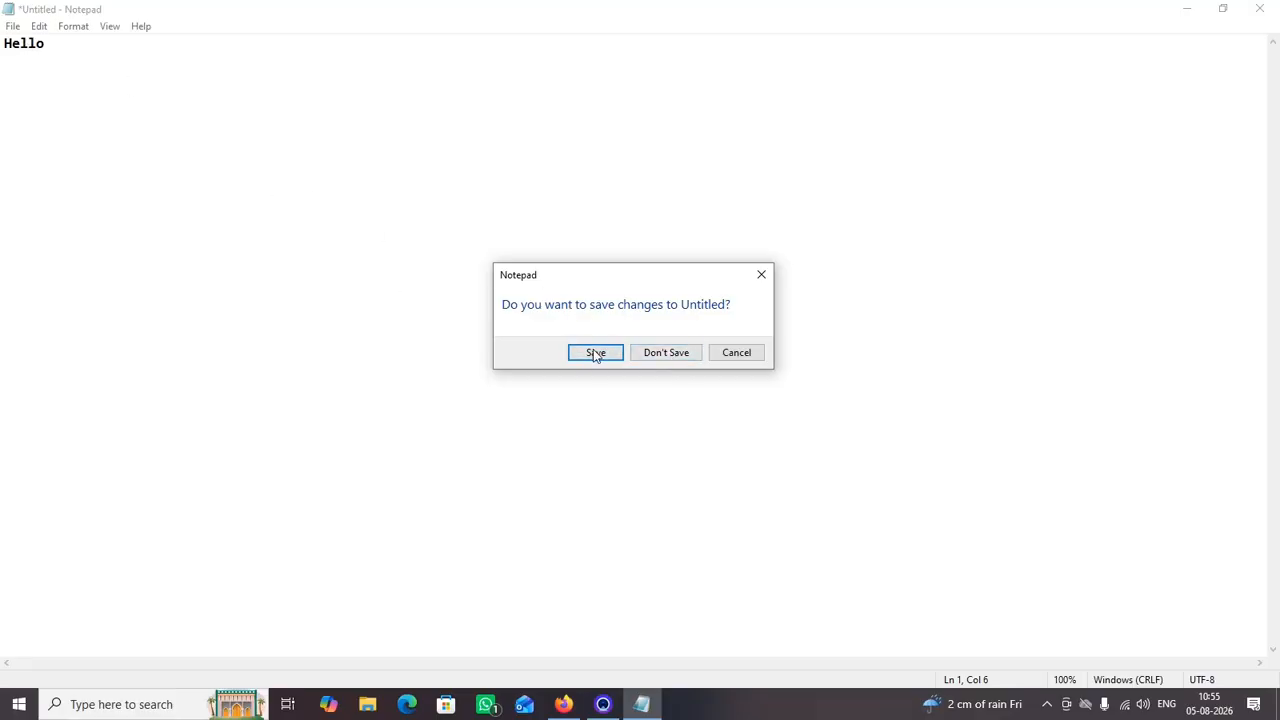
pyautogui.click(662, 355)
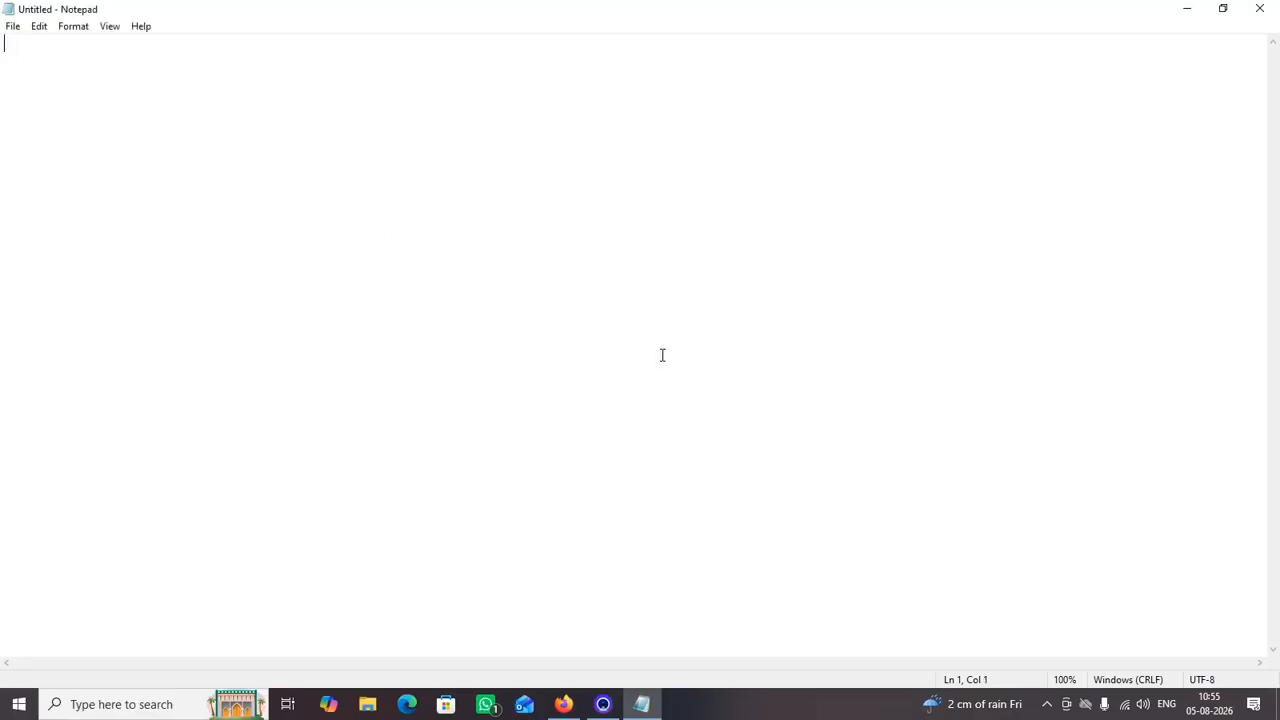
pyautogui.click(13, 27)
pyautogui.click(304, 140)
pyautogui.write('fsdfg')
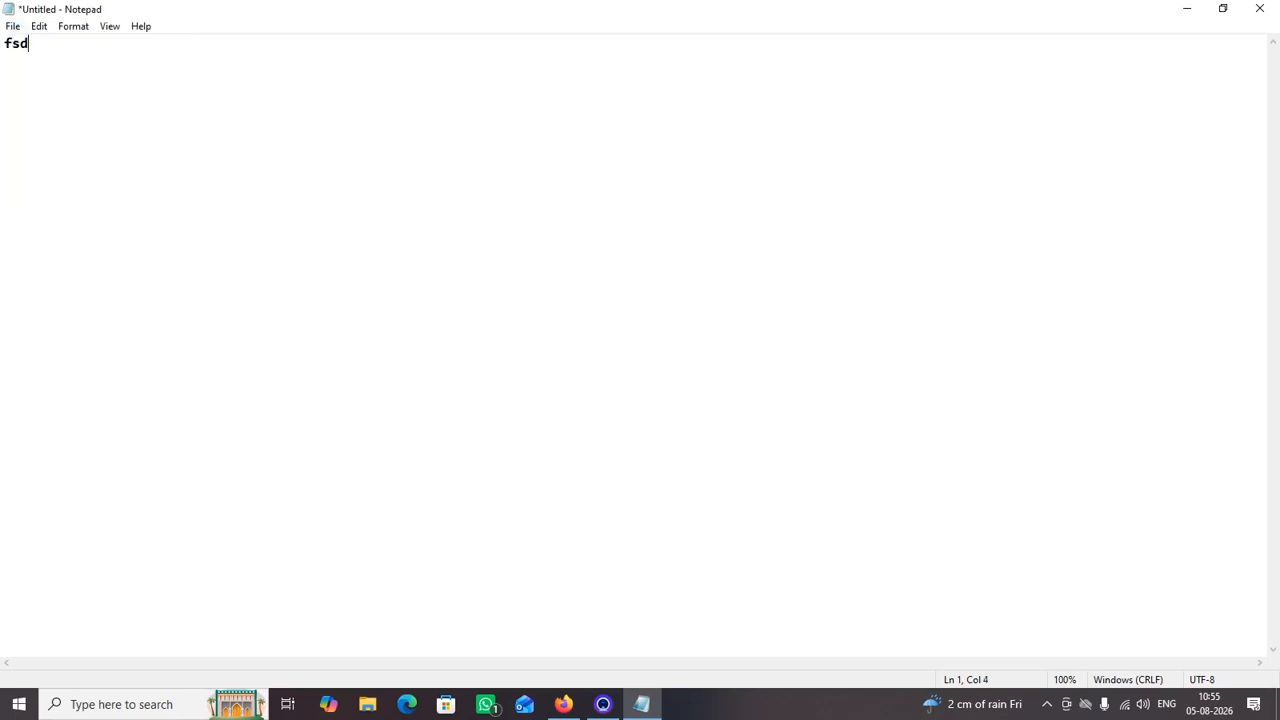
# Open a second blank Notepad window, move it lower, and close it
pyautogui.click(12, 28)
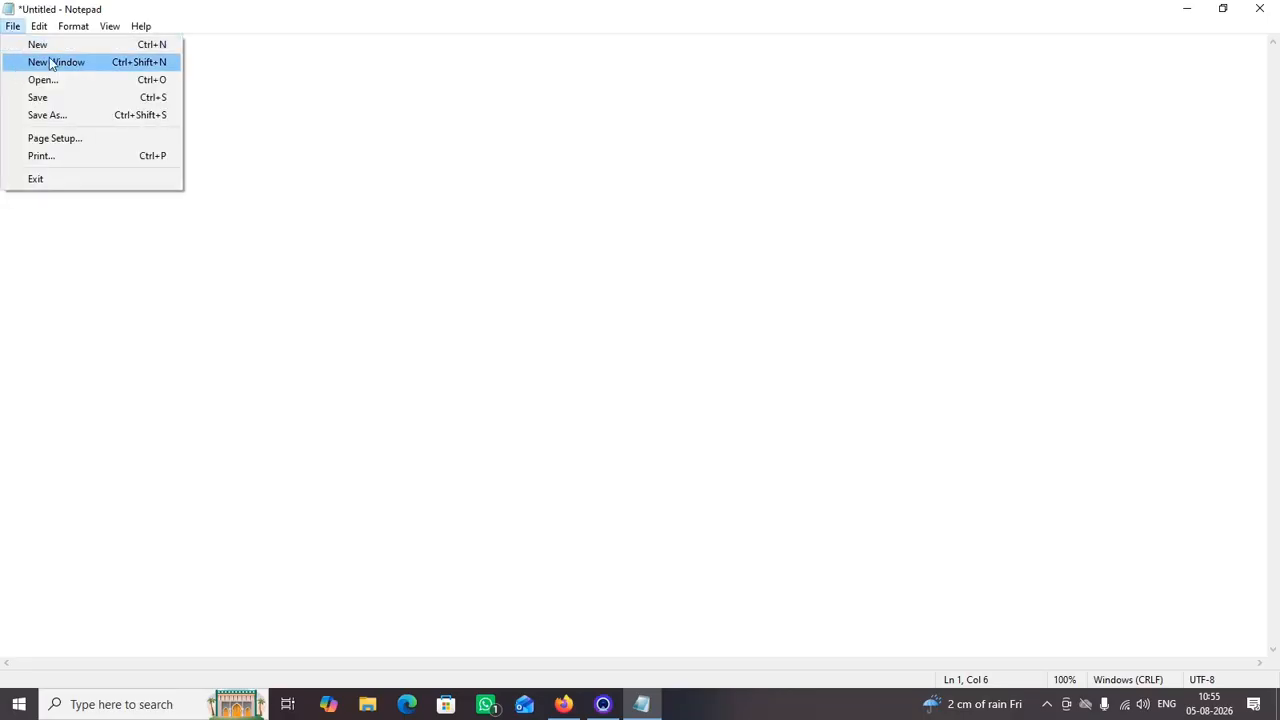
pyautogui.click(52, 63)
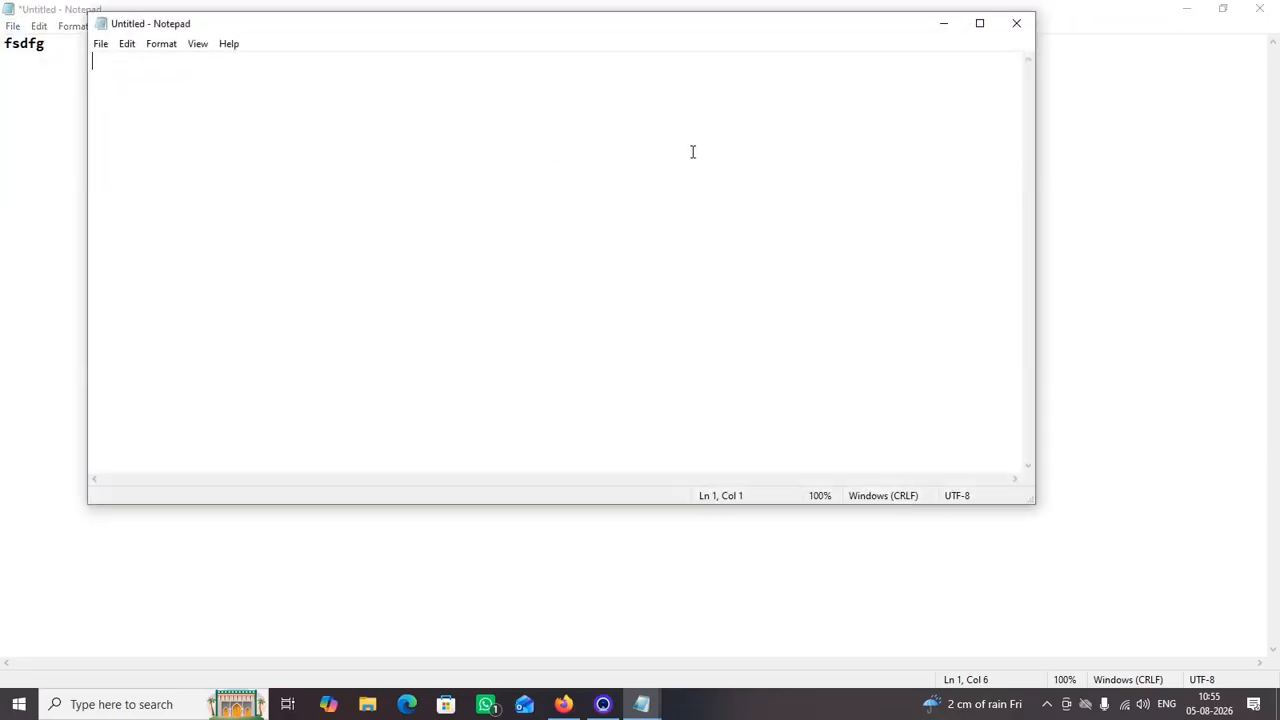
pyautogui.moveTo(323, 35); pyautogui.dragTo(297, 118)
pyautogui.click(991, 106)
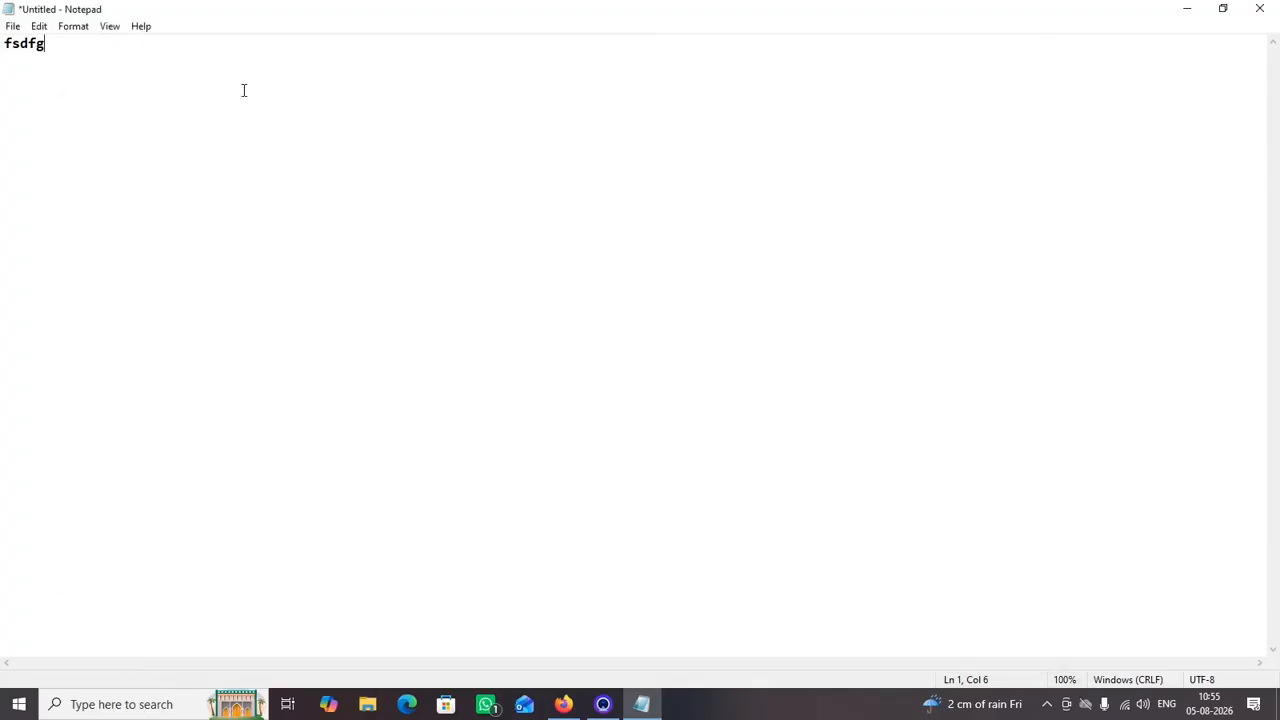
# Open the text document stored in the Documents folder, discarding the unsaved text
pyautogui.click(13, 26)
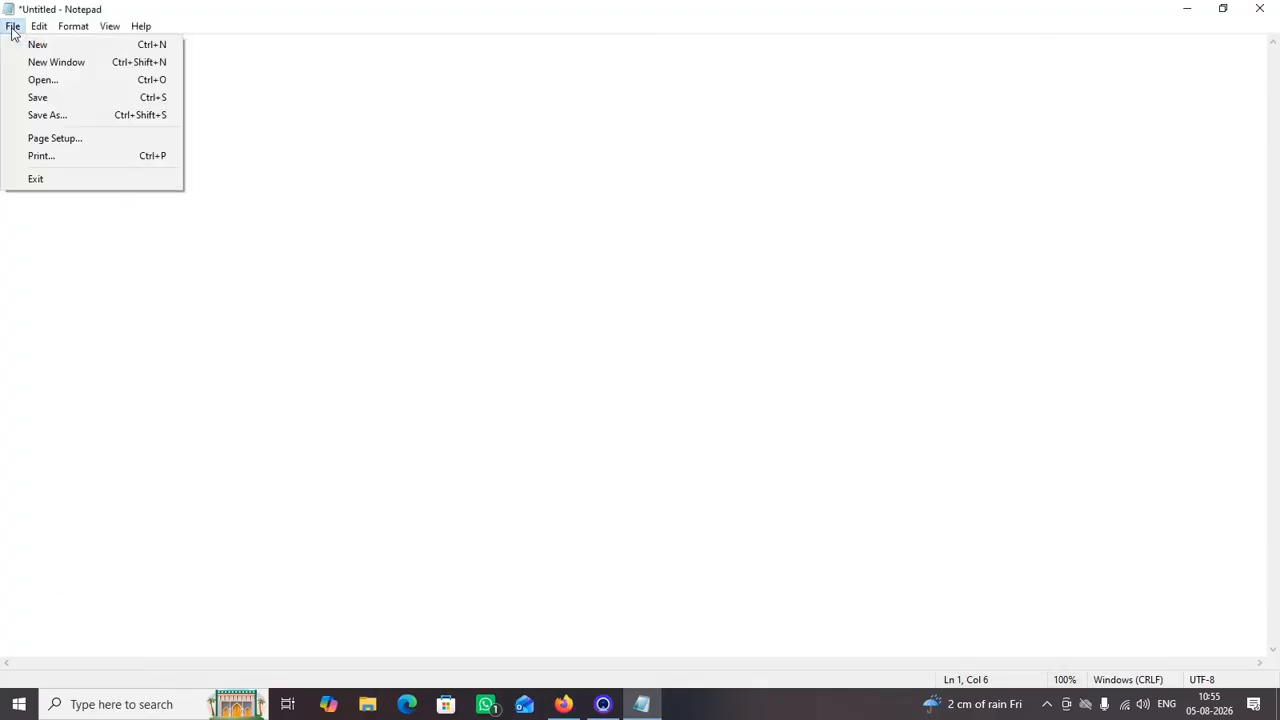
pyautogui.click(43, 84)
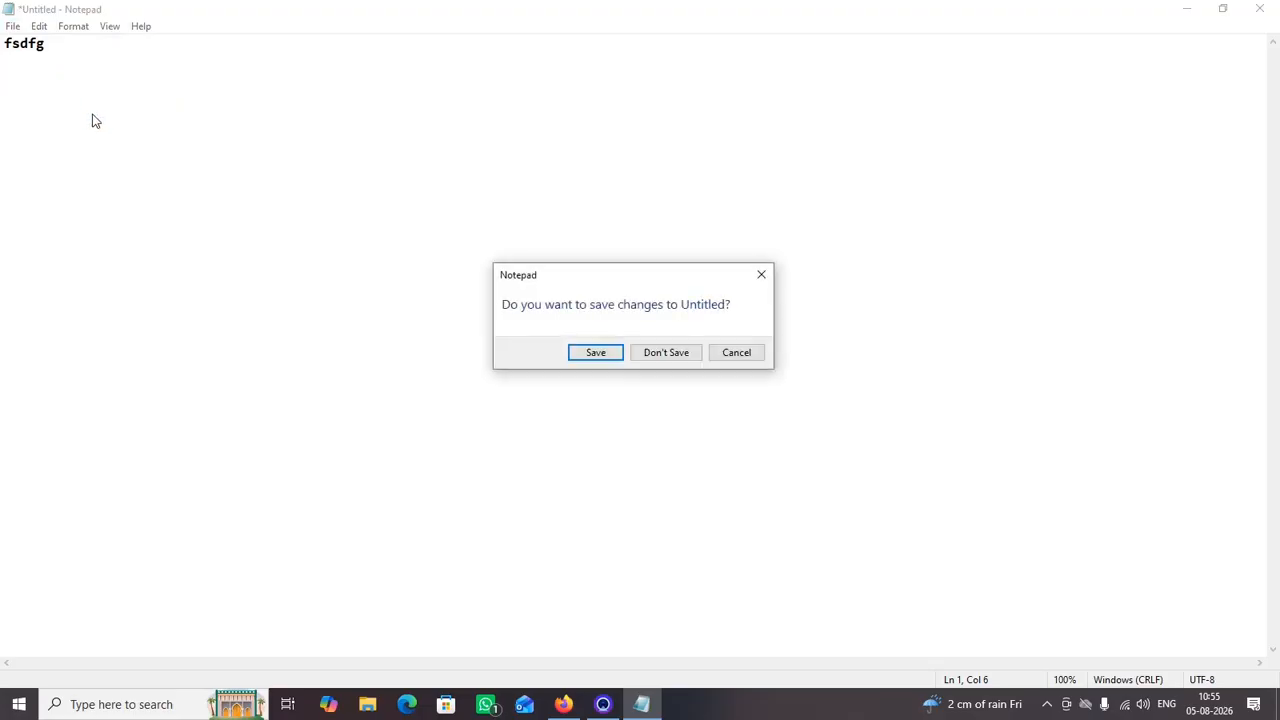
pyautogui.click(666, 354)
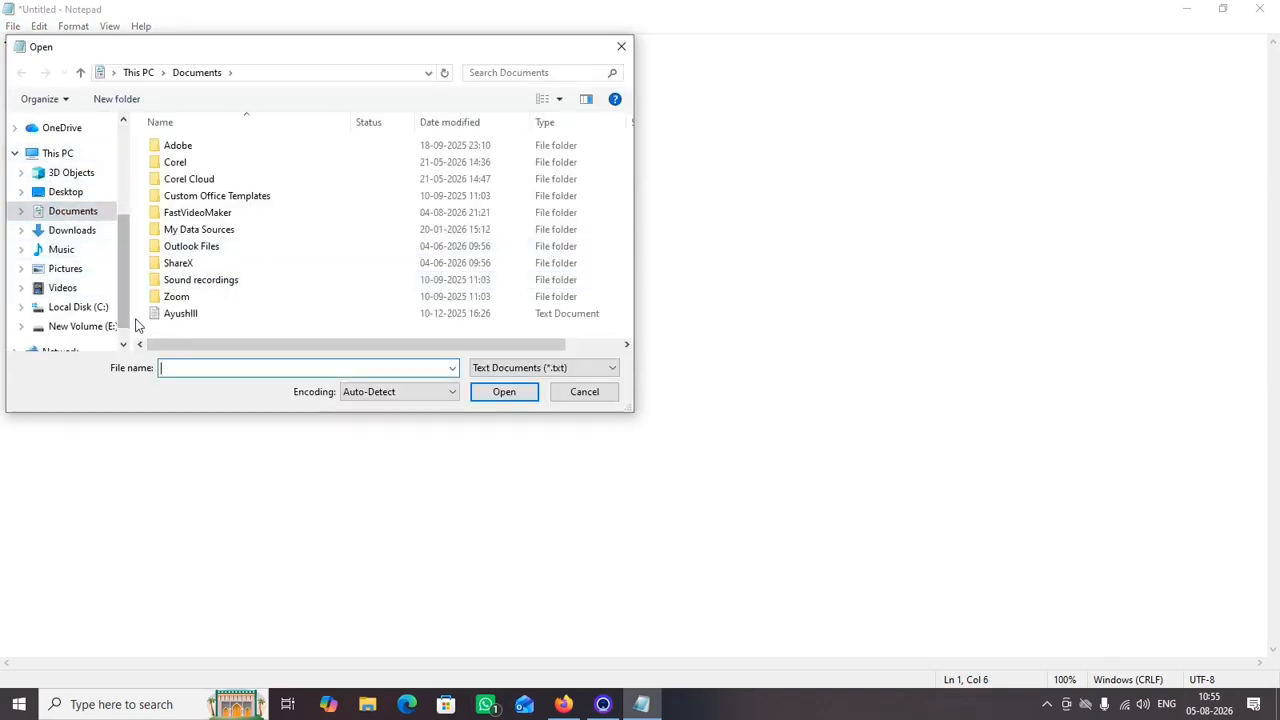
pyautogui.hscroll(2, 230, 285)
pyautogui.hscroll(-2, 222, 281)
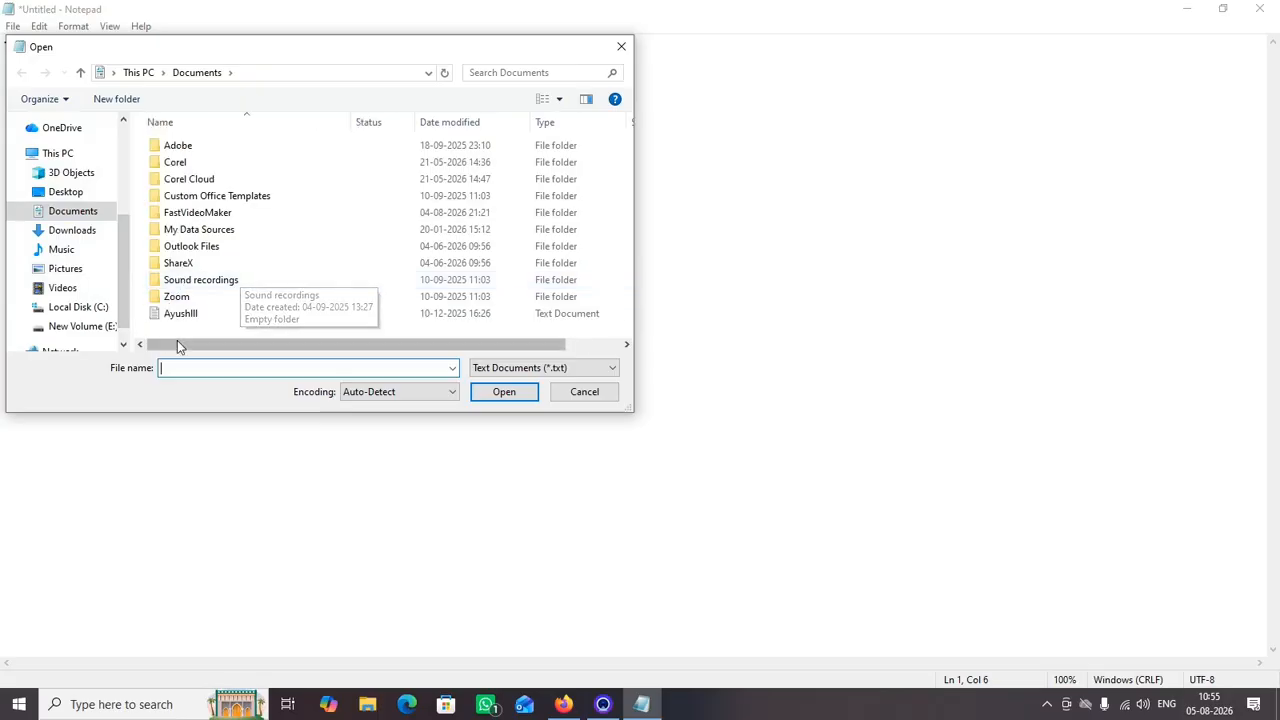
pyautogui.click(181, 318)
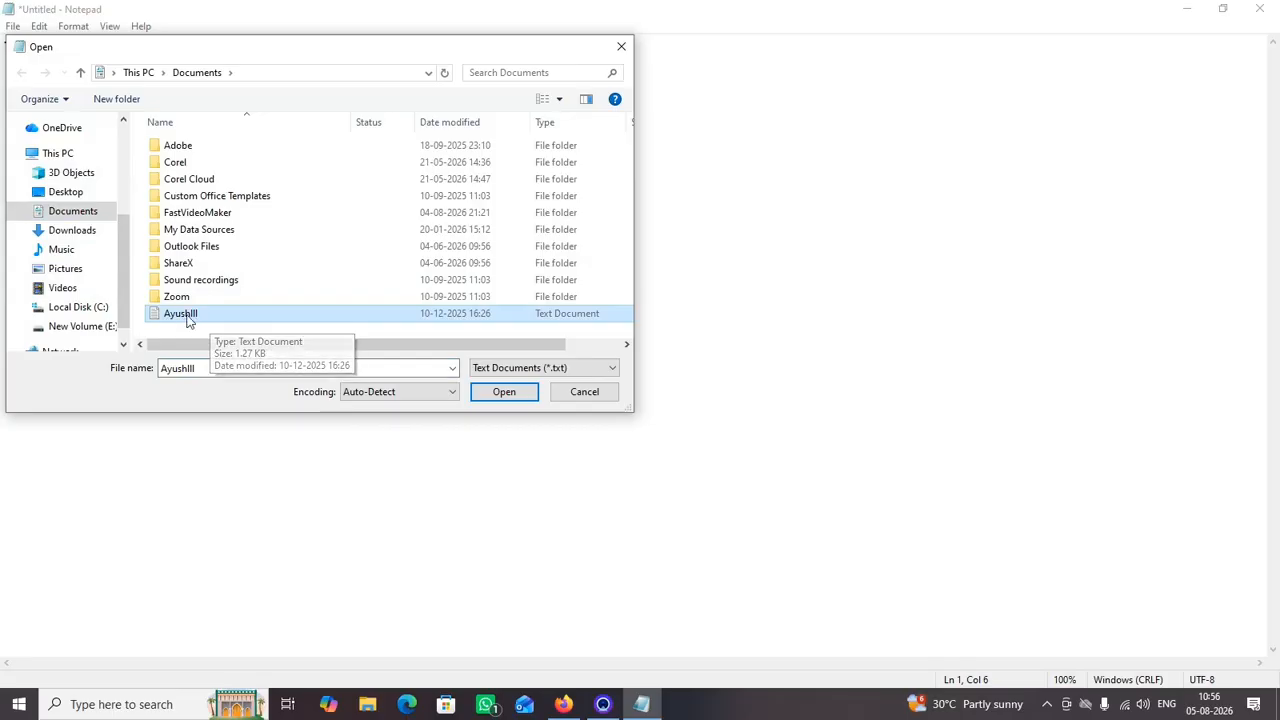
pyautogui.click(494, 394)
pyautogui.scroll(-1, 297, 327)
pyautogui.scroll(1, 160, 240)
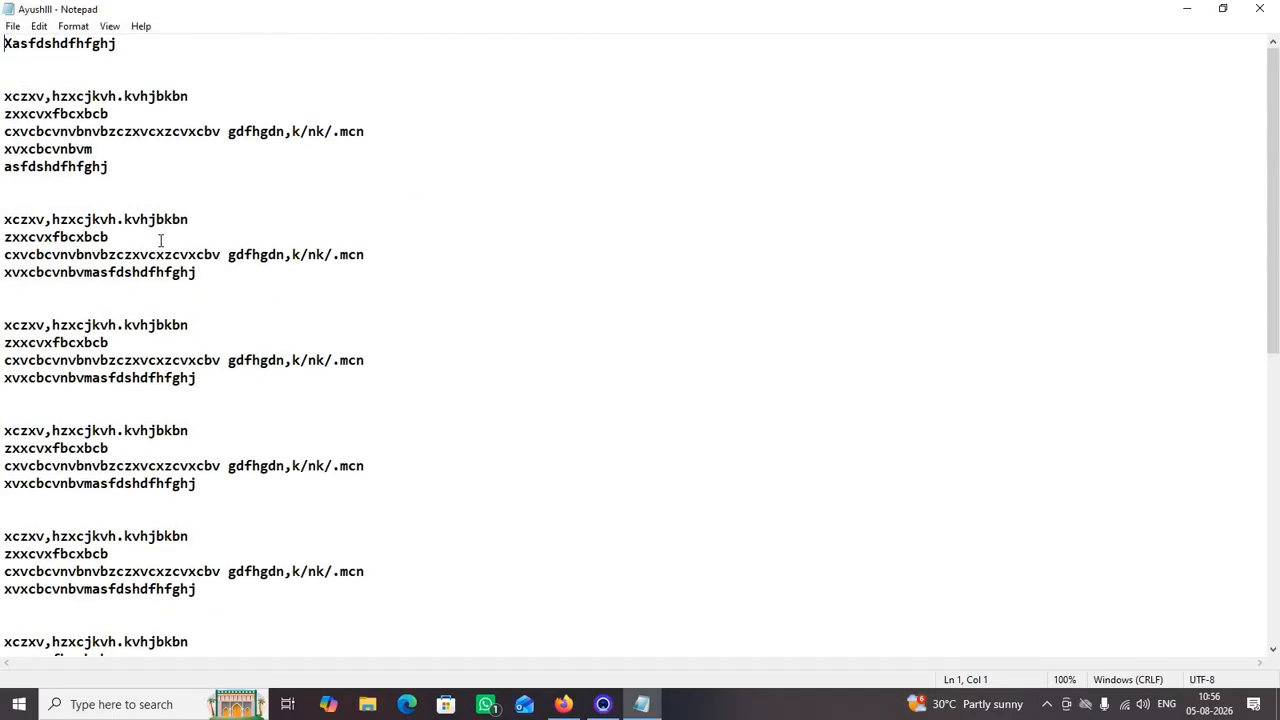
# Browse the Desktop and Downloads folders as Save As locations, and cancel without saving a copy
pyautogui.click(13, 26)
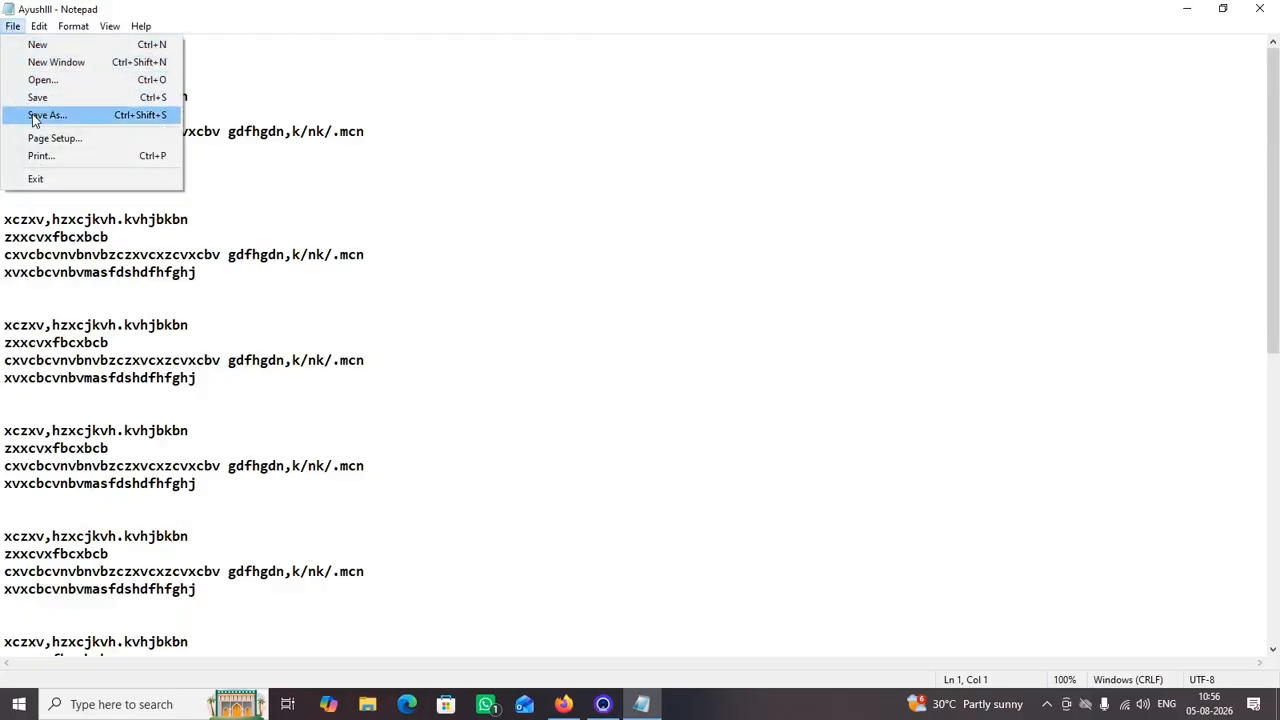
pyautogui.moveTo(38, 24)
pyautogui.click(45, 115)
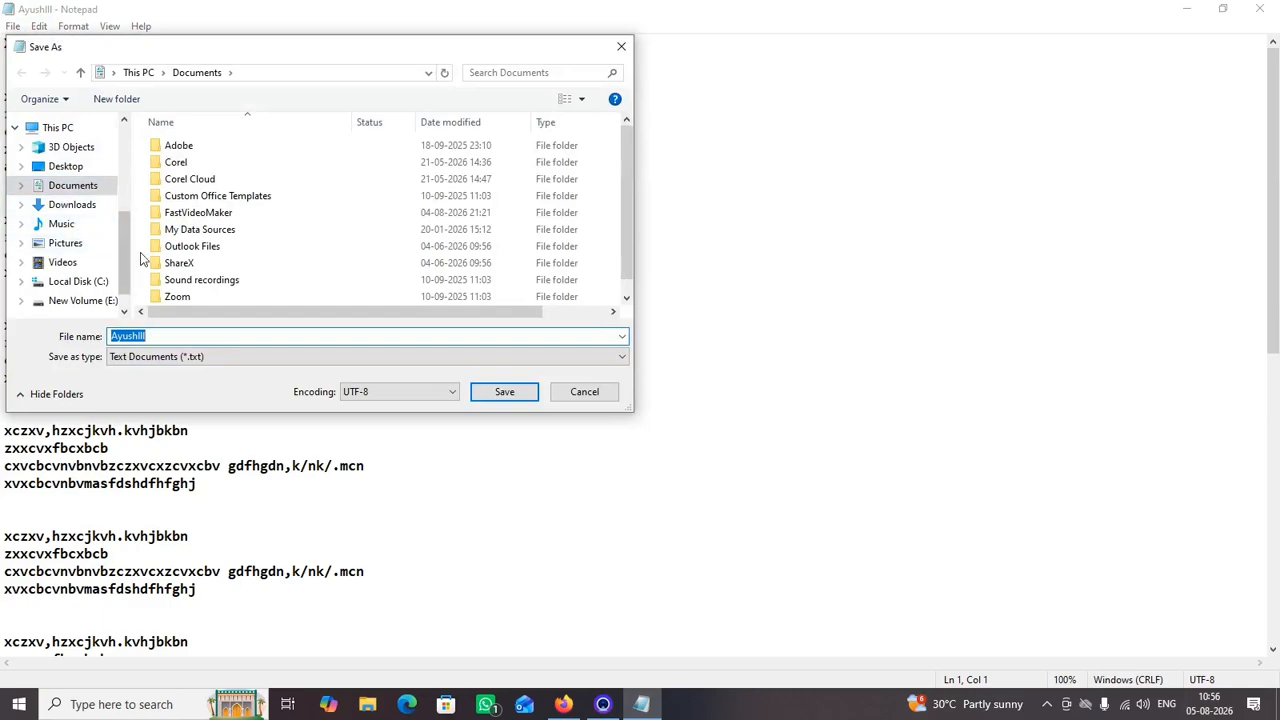
pyautogui.click(57, 168)
pyautogui.click(64, 204)
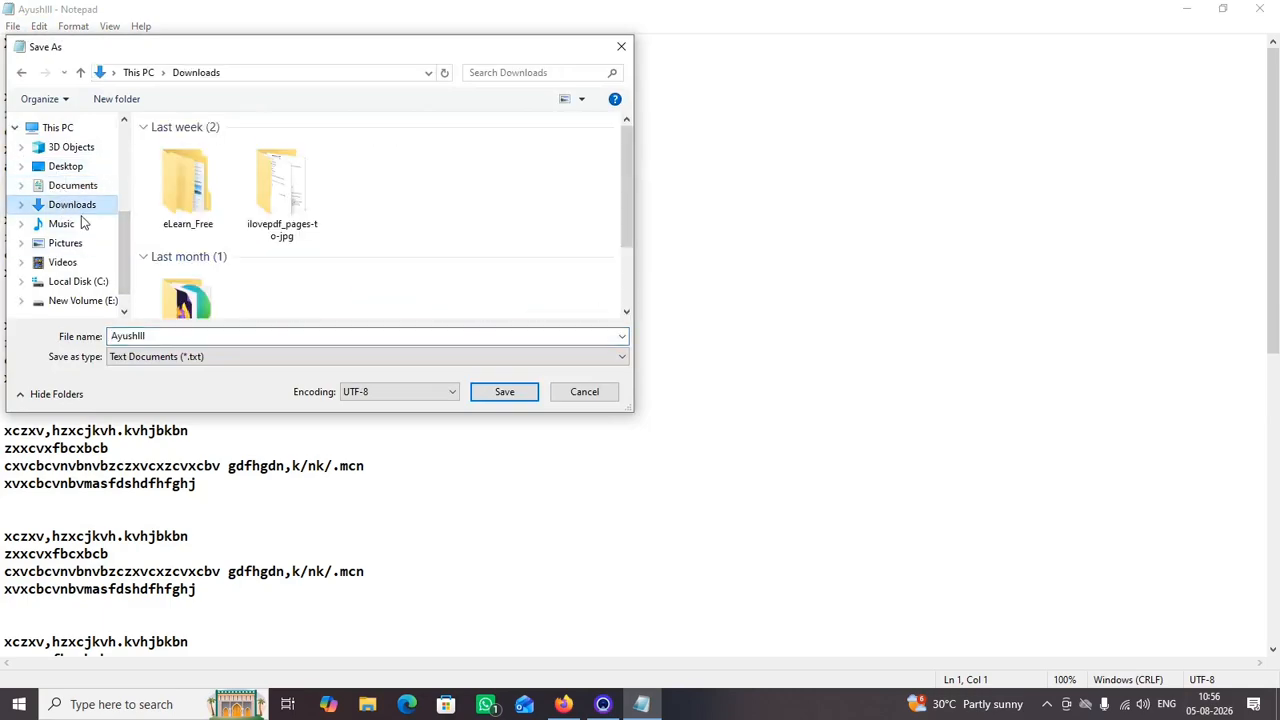
pyautogui.doubleClick(170, 338)
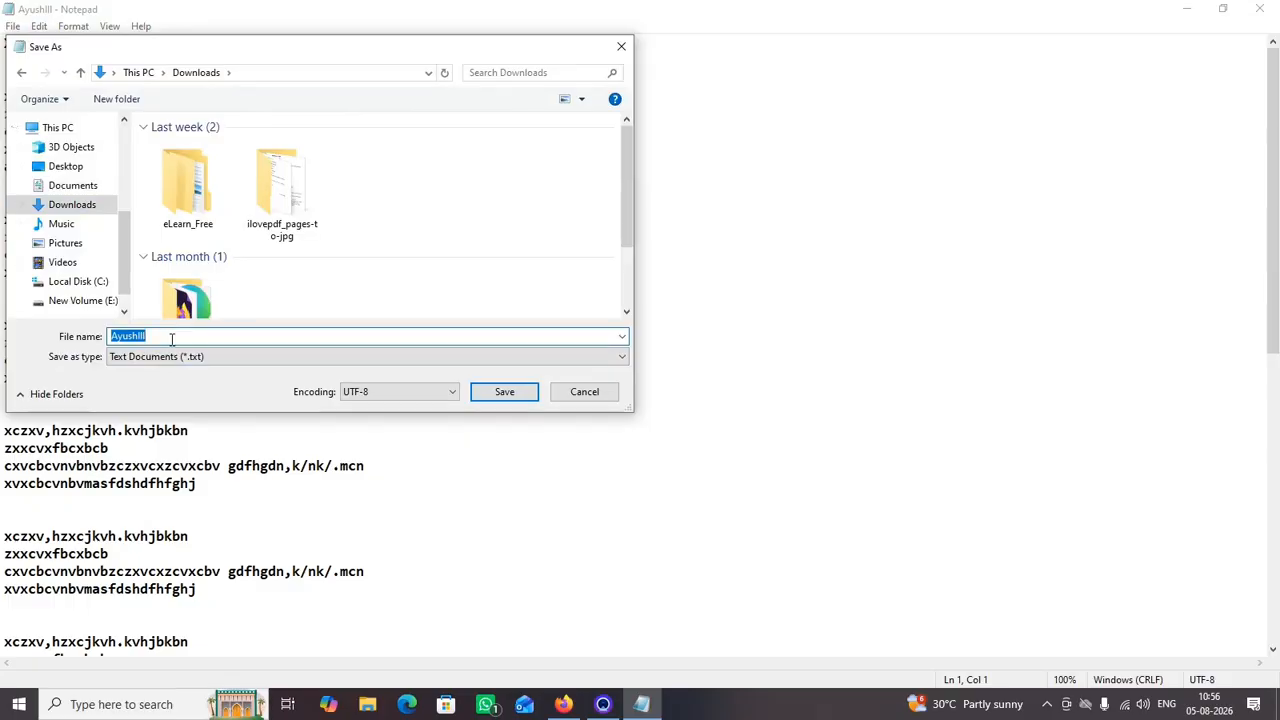
pyautogui.click(580, 394)
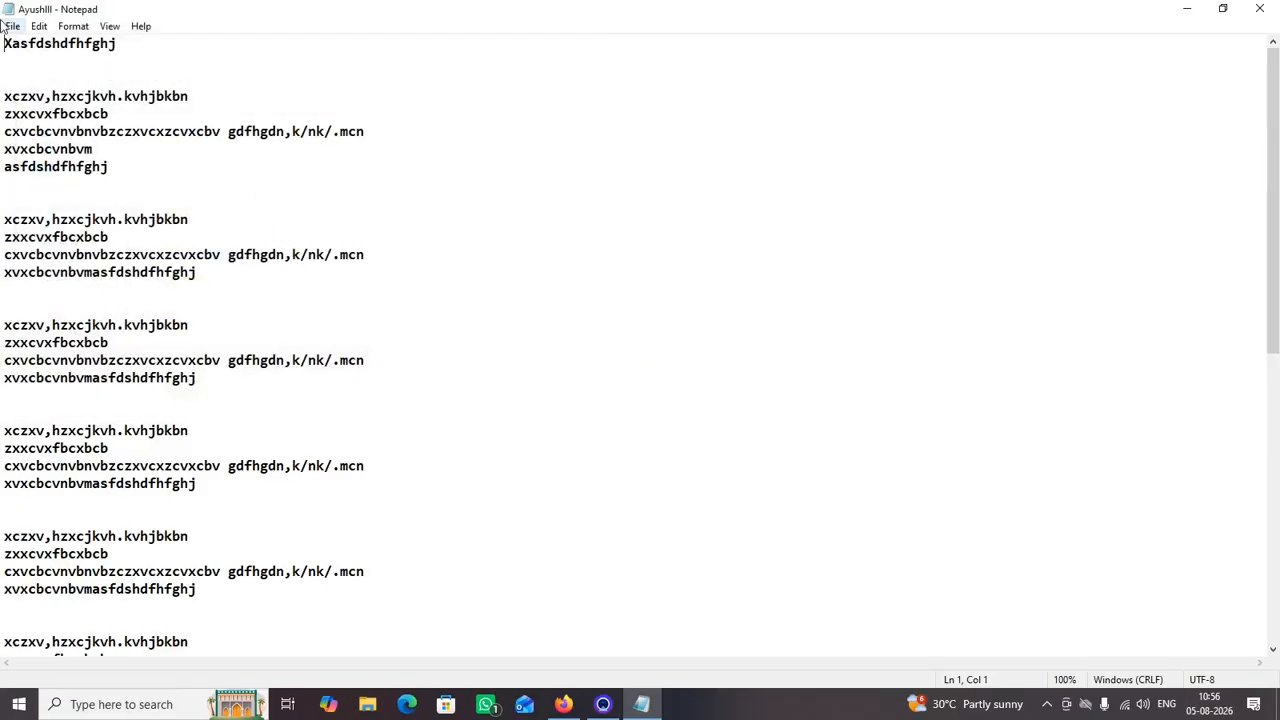
# In Page Setup, choose A4 paper and the Auto Select source, and try Landscape orientation before returning to Portrait
pyautogui.click(5, 27)
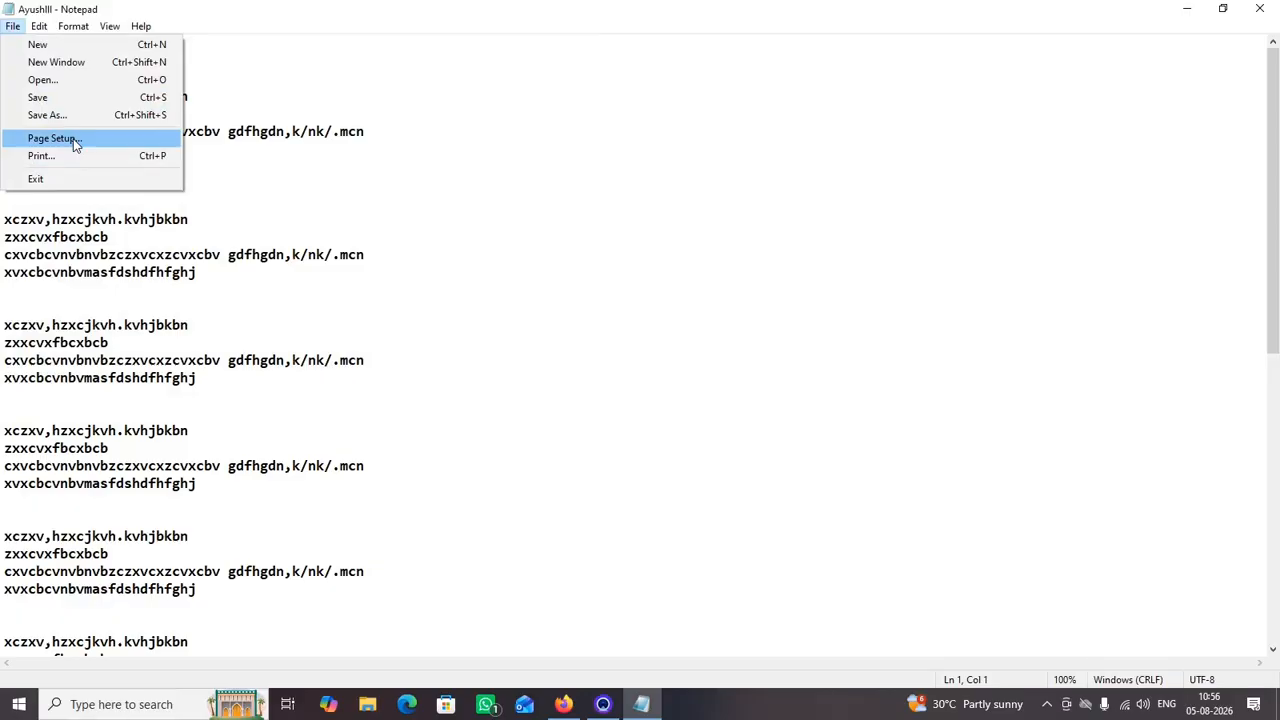
pyautogui.click(510, 232)
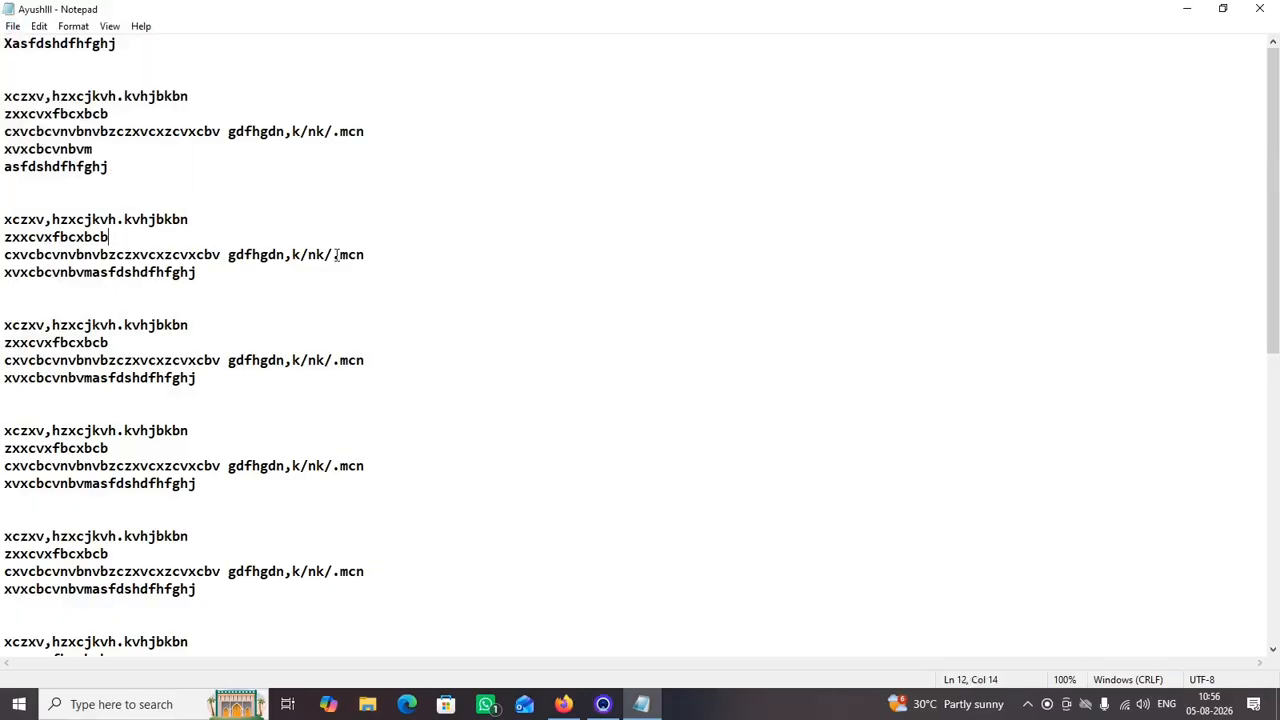
pyautogui.click(15, 29)
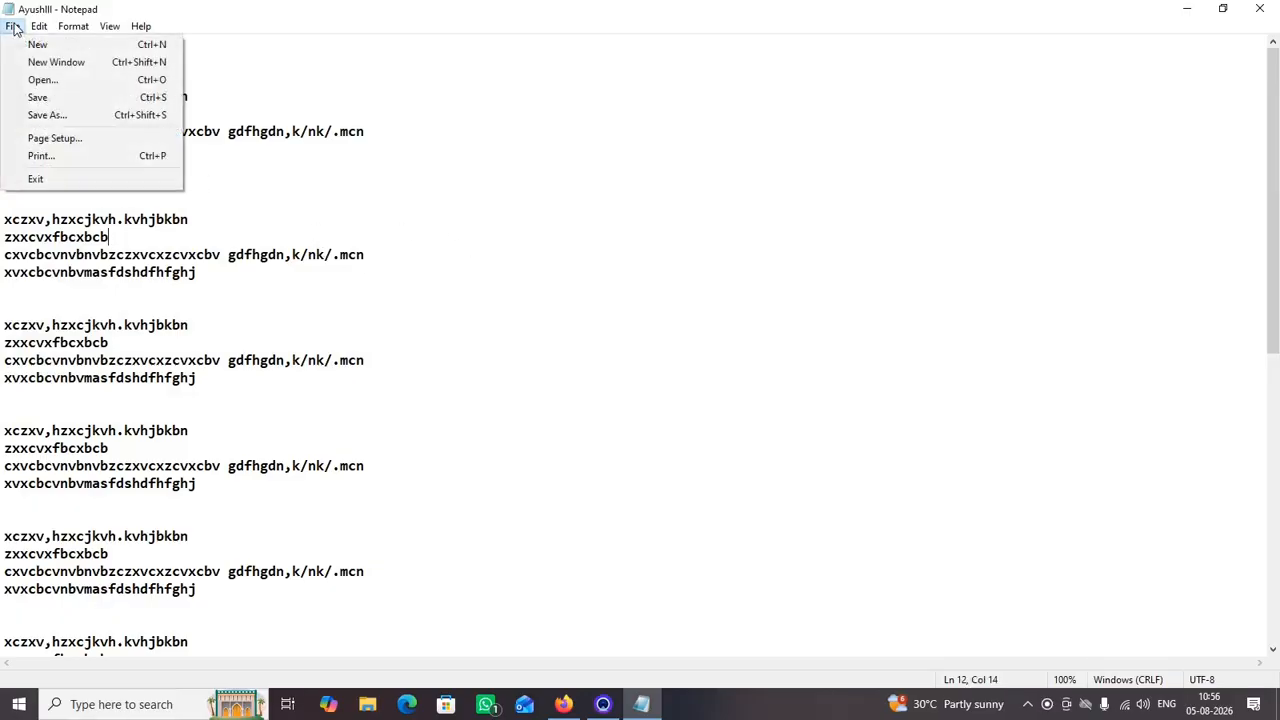
pyautogui.click(69, 142)
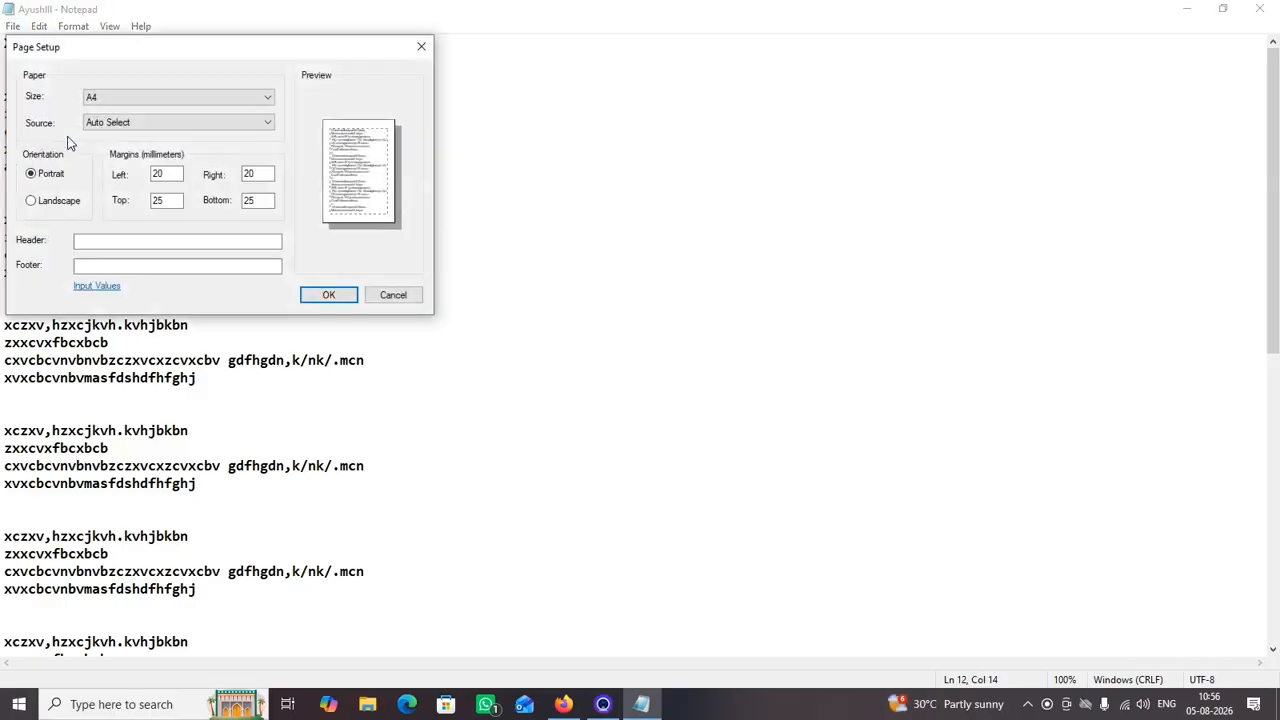
pyautogui.click(90, 98)
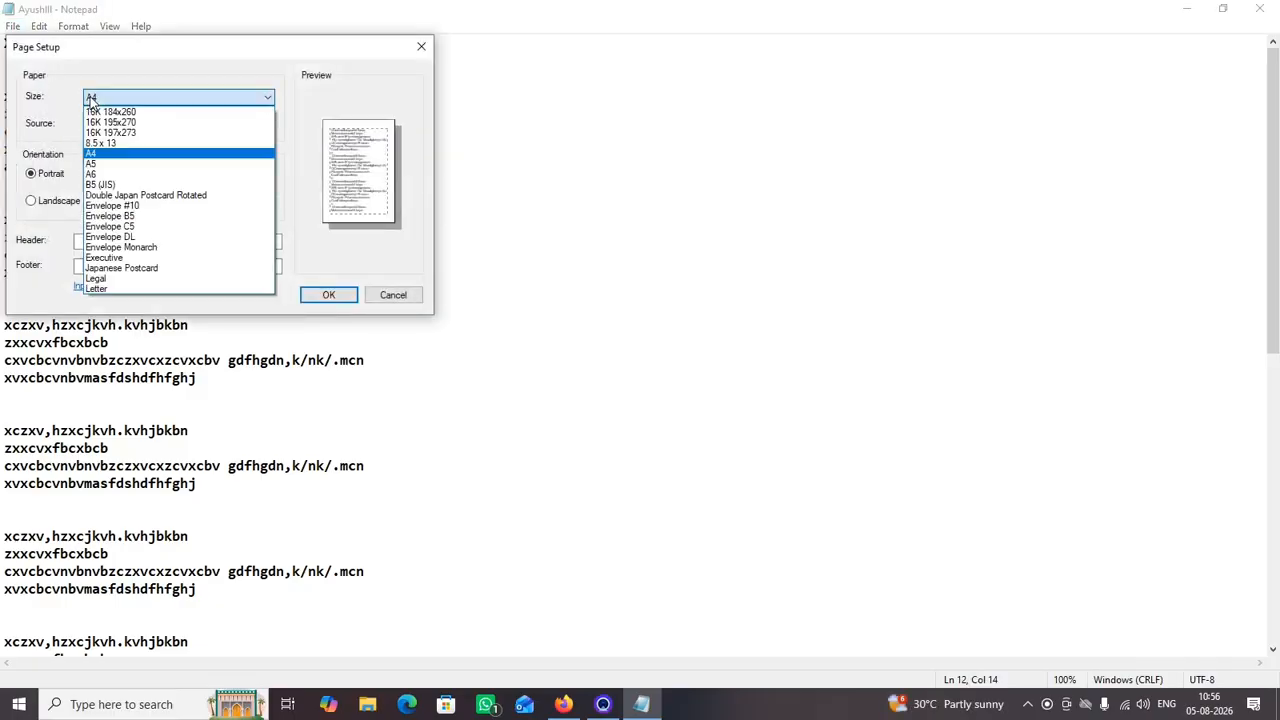
pyautogui.click(100, 155)
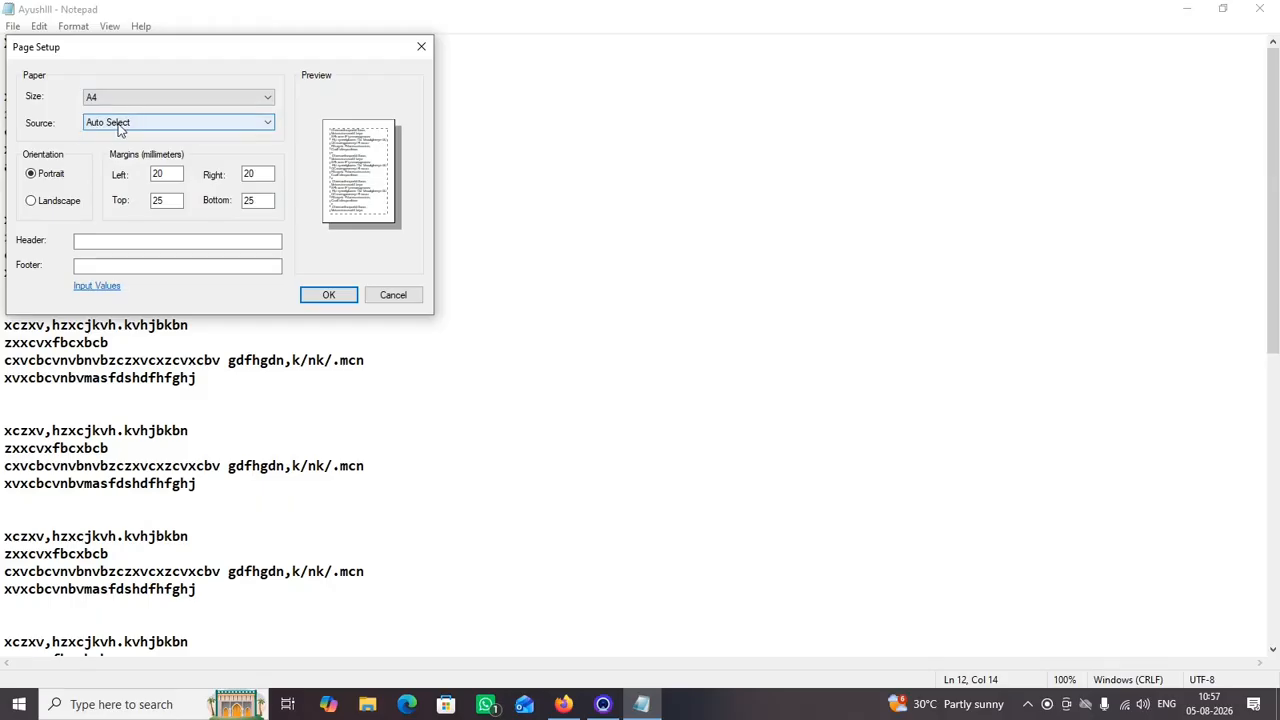
pyautogui.click(118, 124)
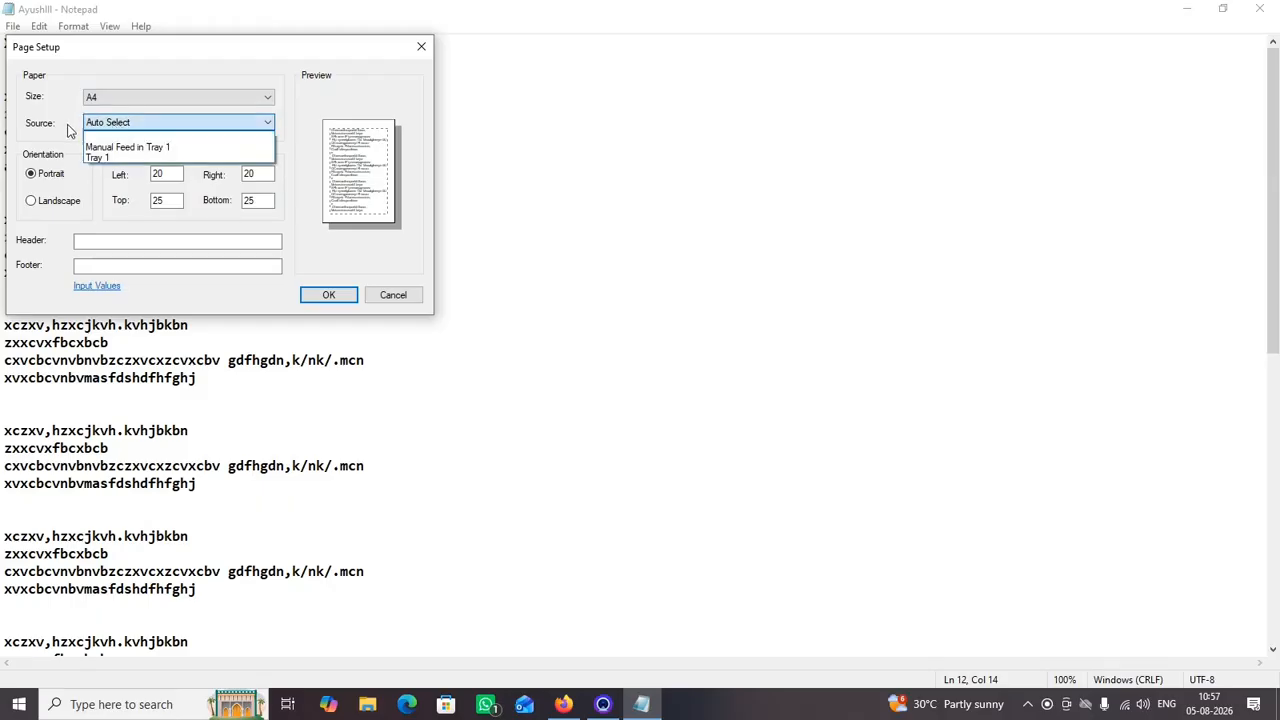
pyautogui.click(118, 136)
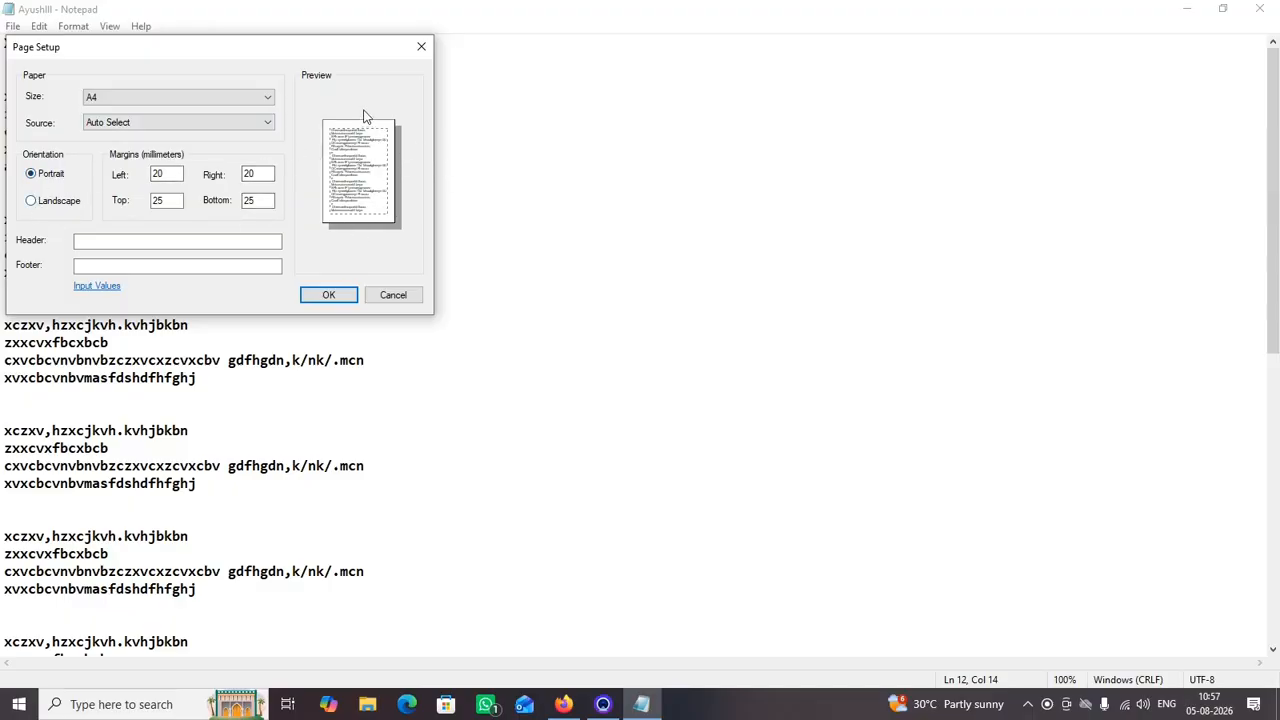
pyautogui.click(33, 202)
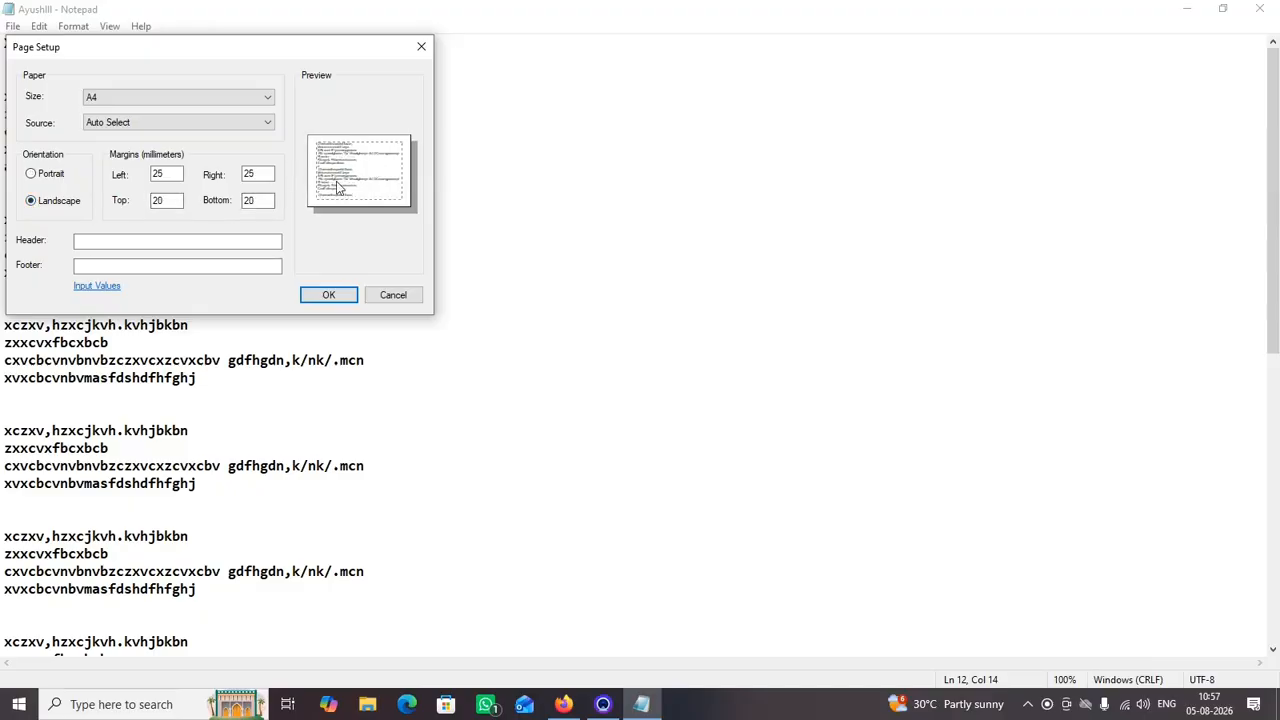
pyautogui.click(34, 176)
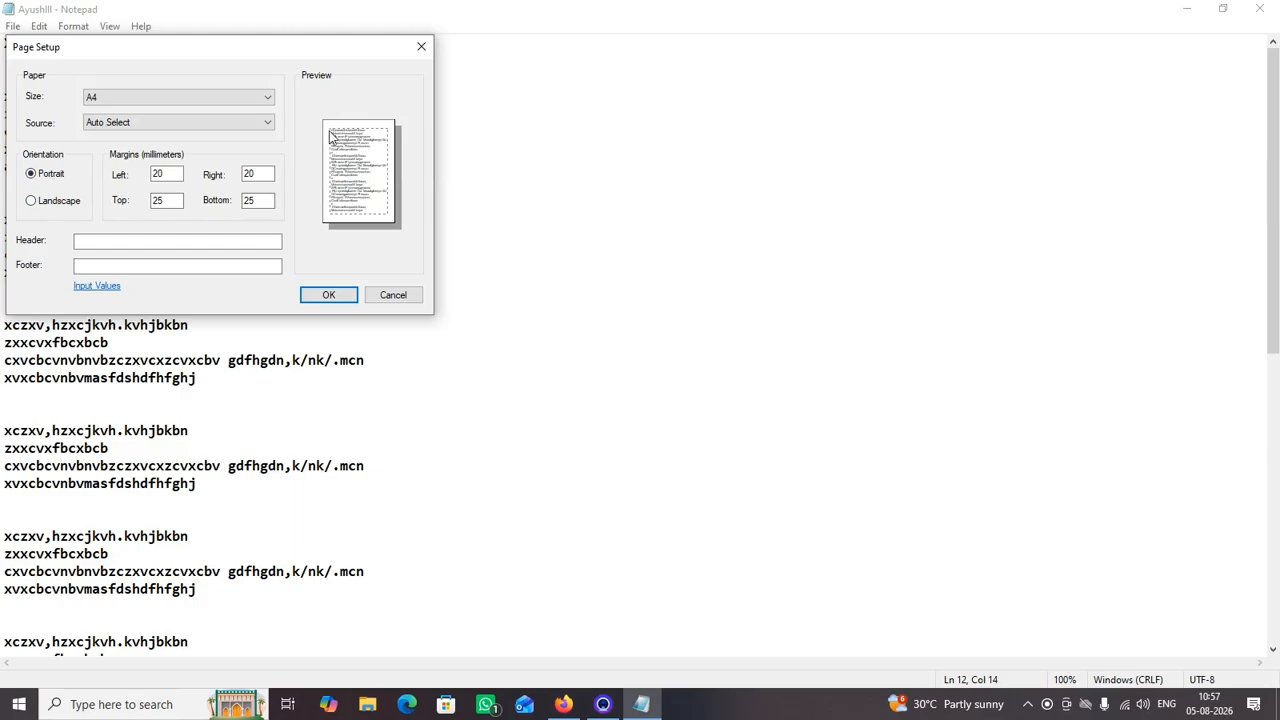
# Set the left and right page margins to 10 mm and apply the page setup
pyautogui.click(157, 173)
pyautogui.doubleClick(157, 174)
pyautogui.write('10')
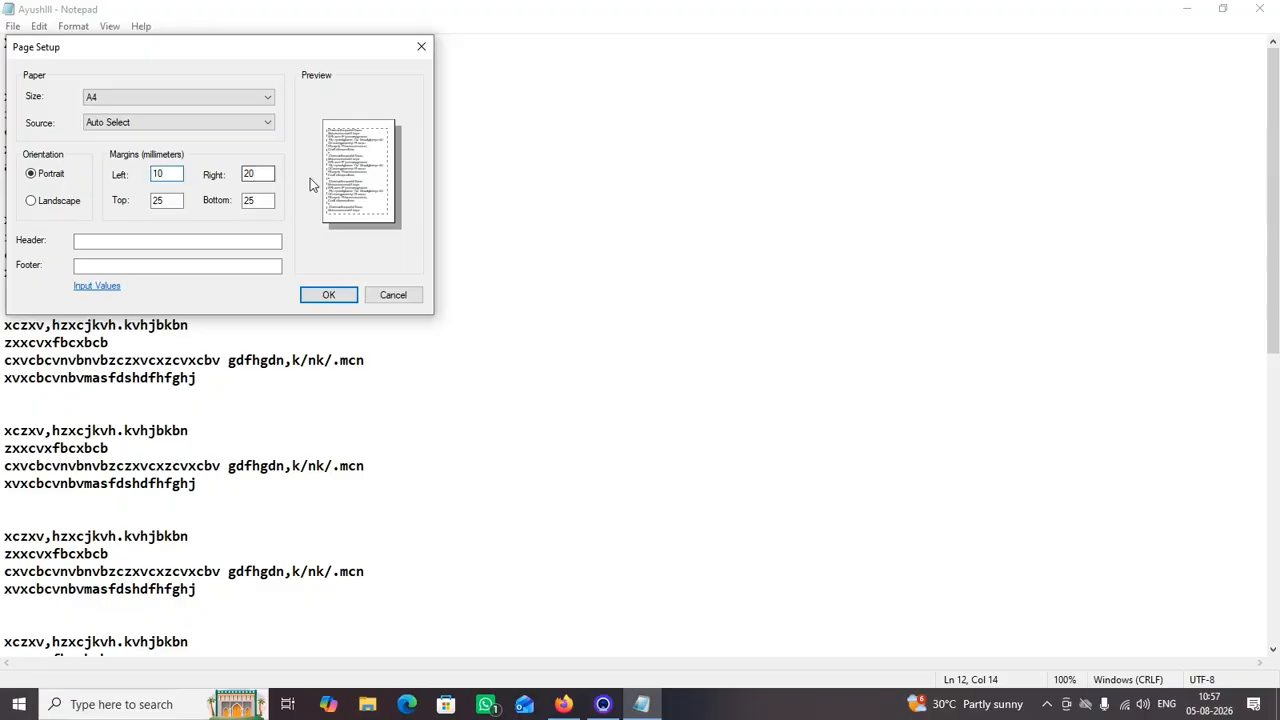
pyautogui.press('Tab')
pyautogui.write('10')
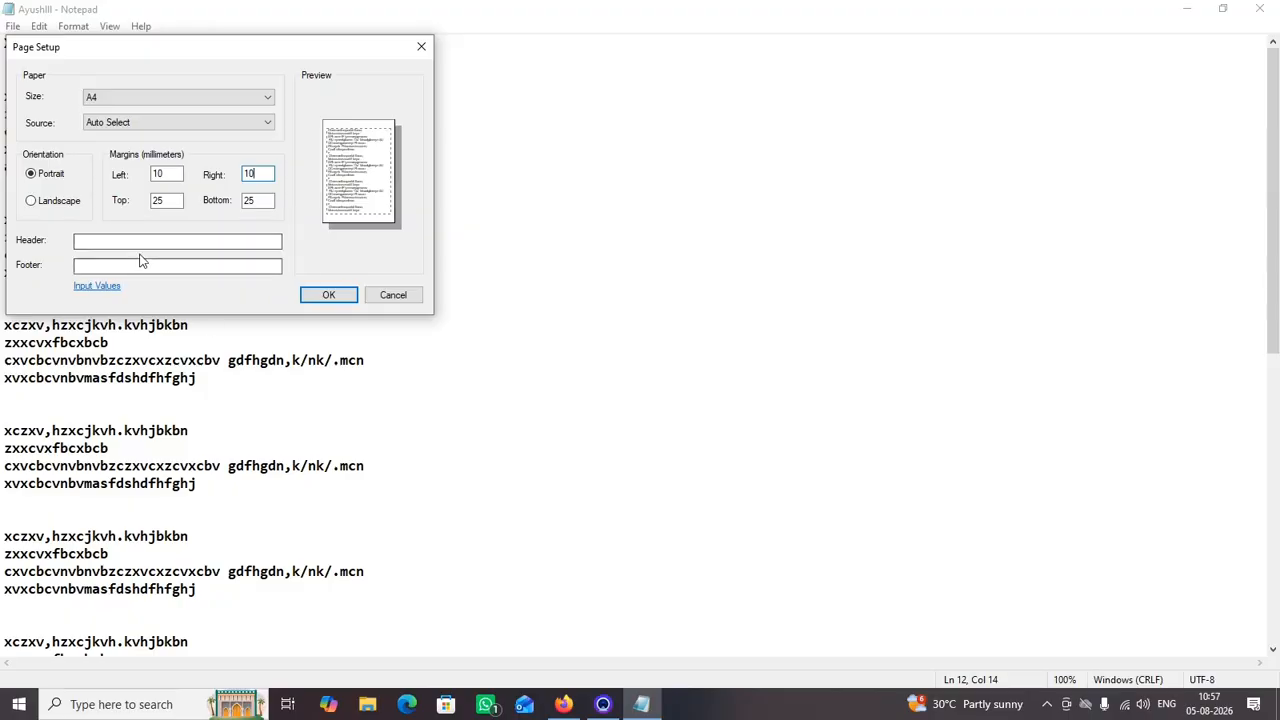
pyautogui.click(341, 295)
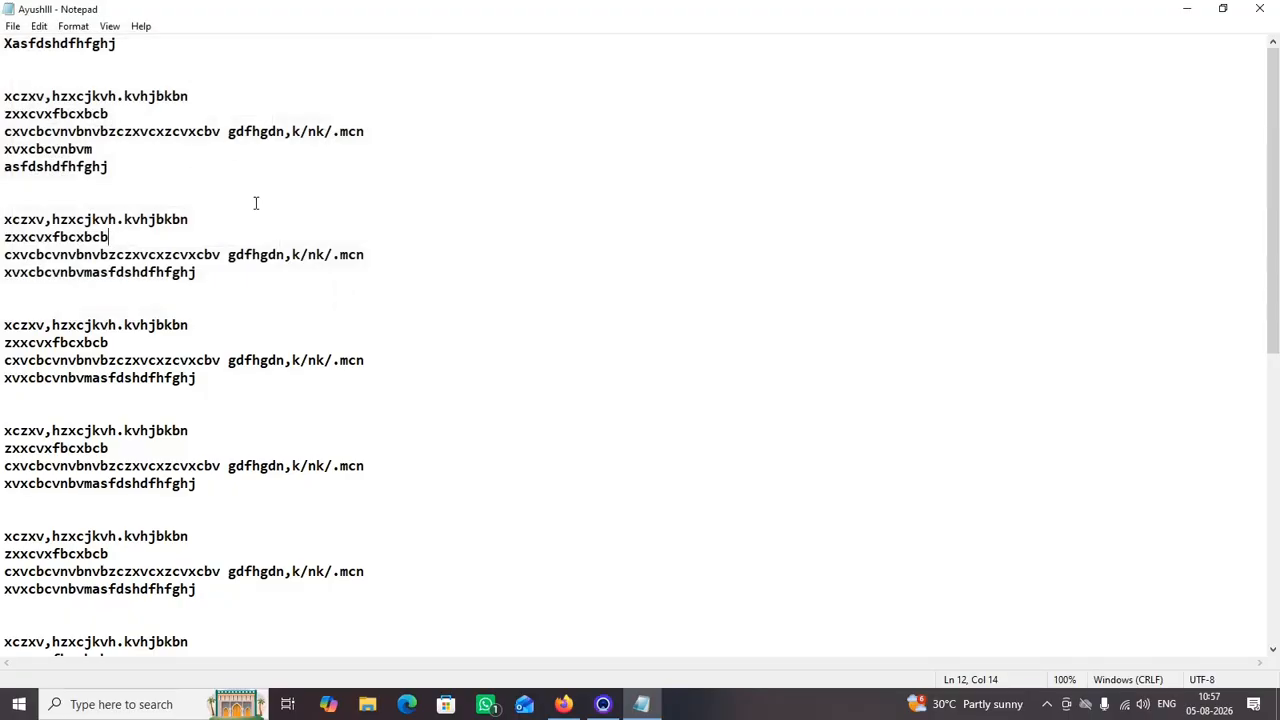
# In the Print dialog, choose the HP Ink Tank 310 series printer, inspect the number of copies, and cancel without printing
pyautogui.hotkey('ctrl', 'p')
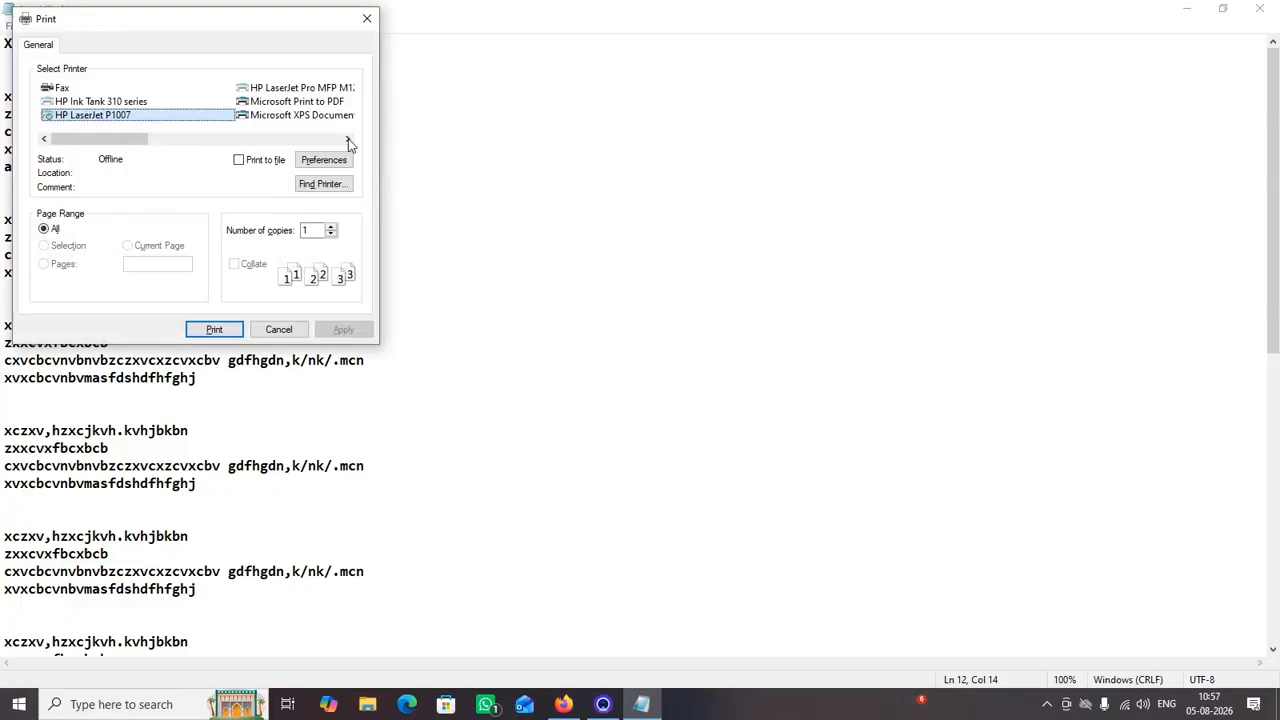
pyautogui.click(368, 20)
pyautogui.click(14, 27)
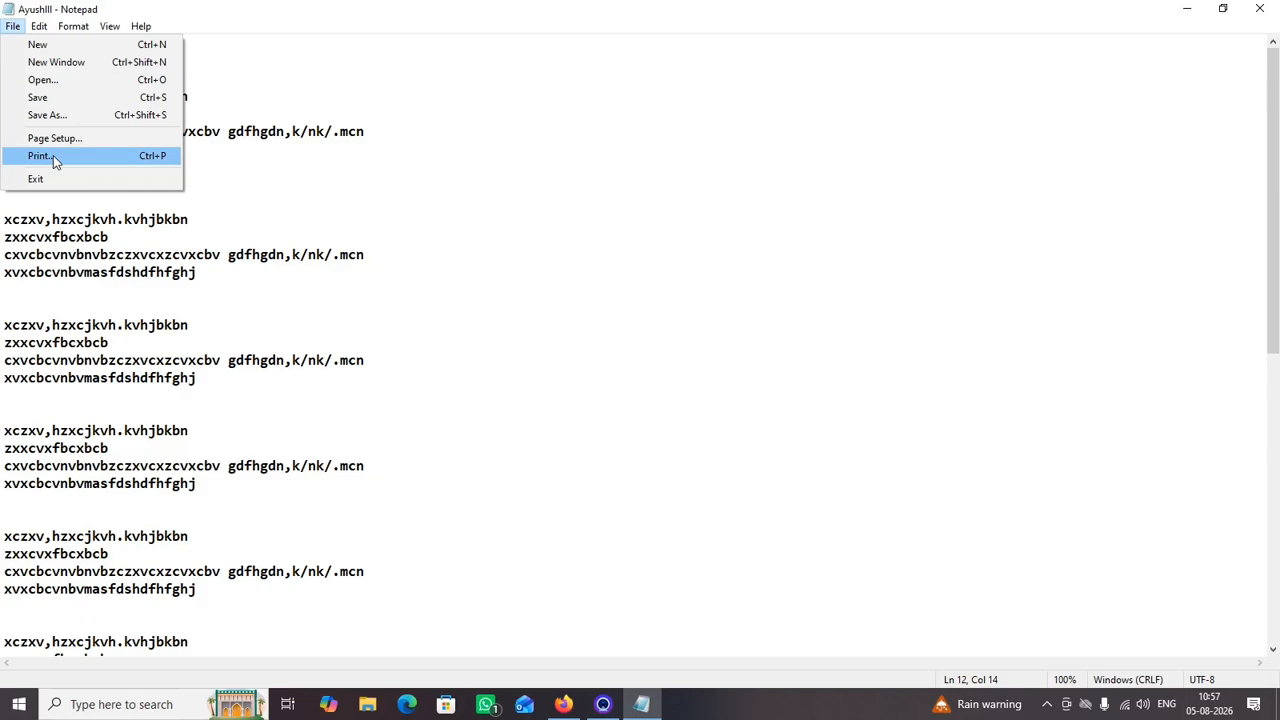
pyautogui.click(53, 157)
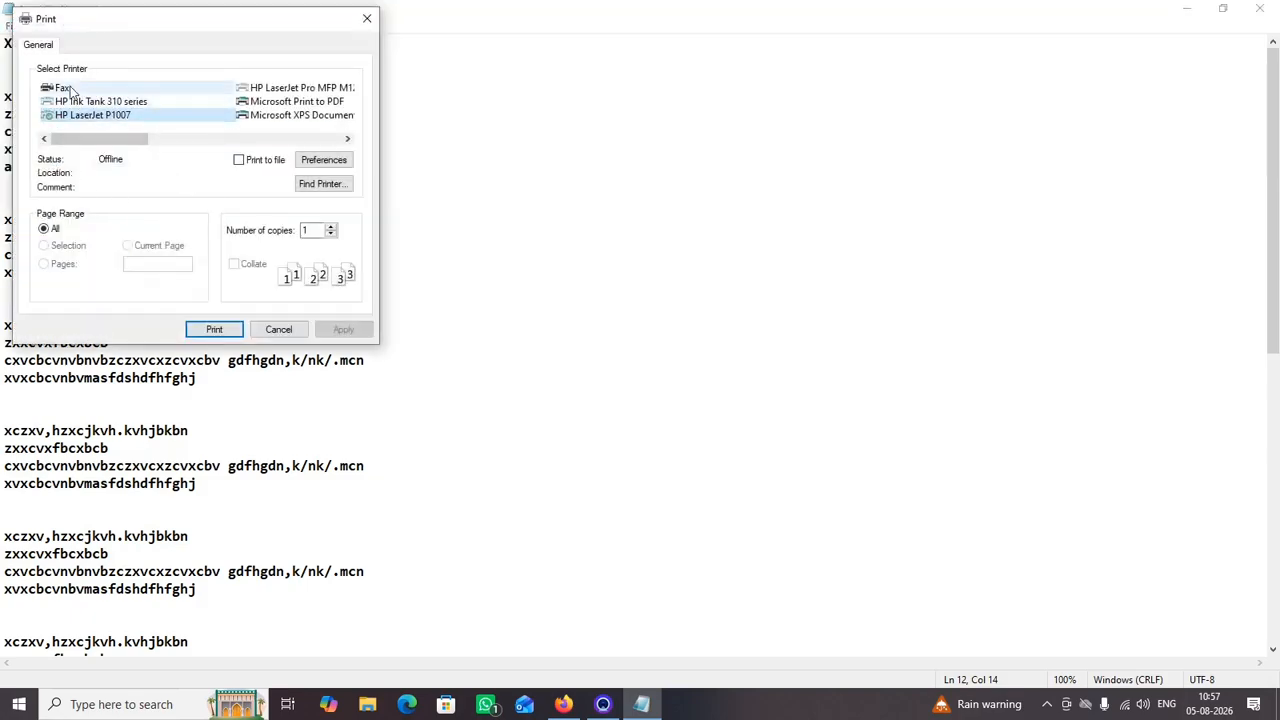
pyautogui.click(108, 103)
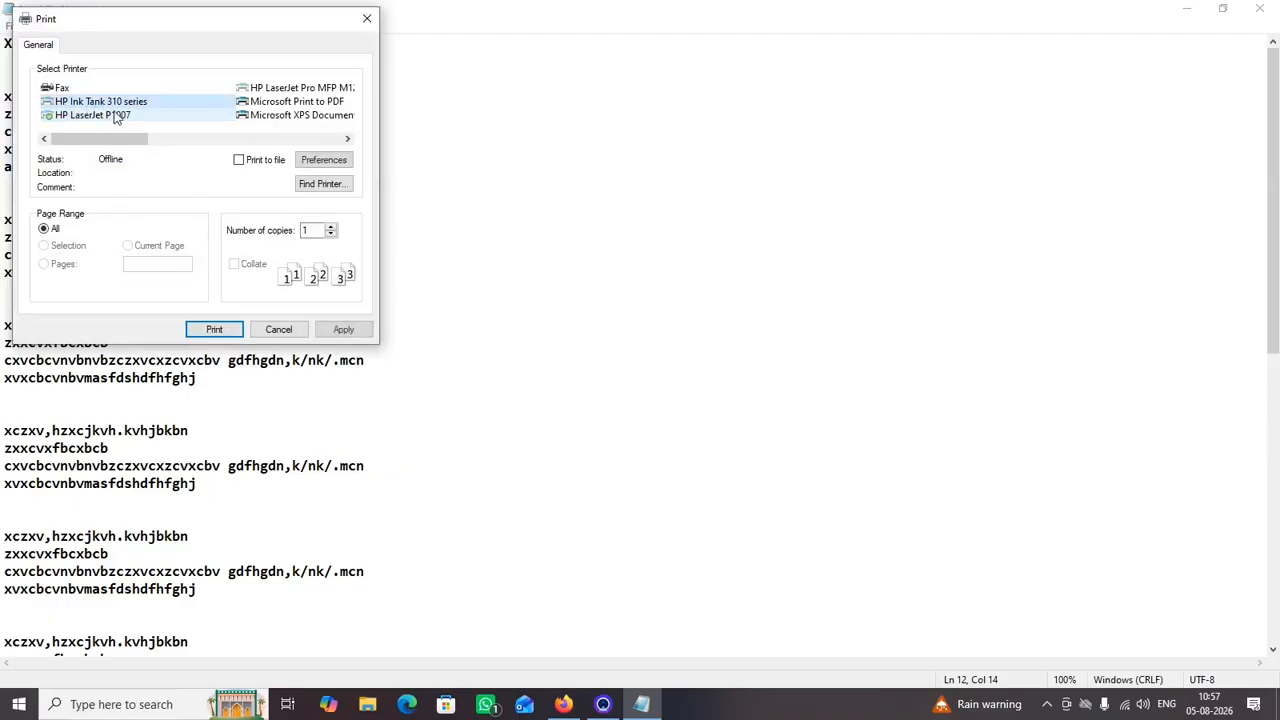
pyautogui.click(93, 115)
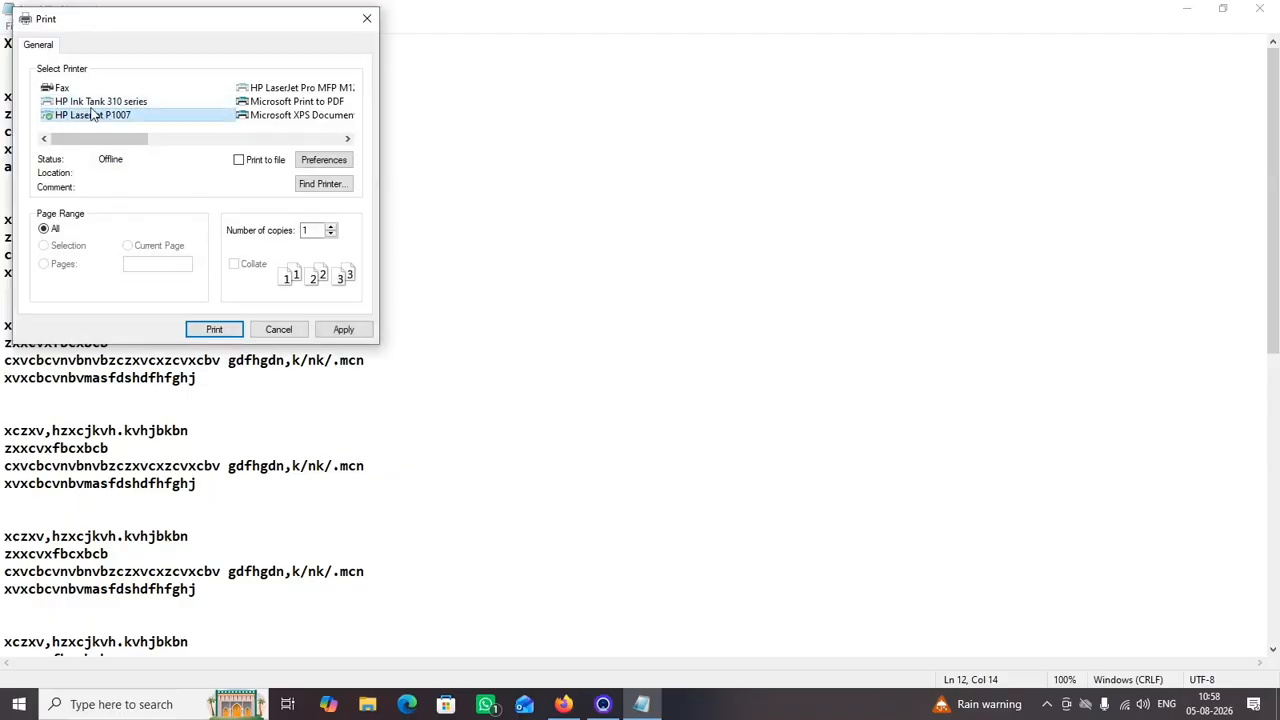
pyautogui.click(99, 104)
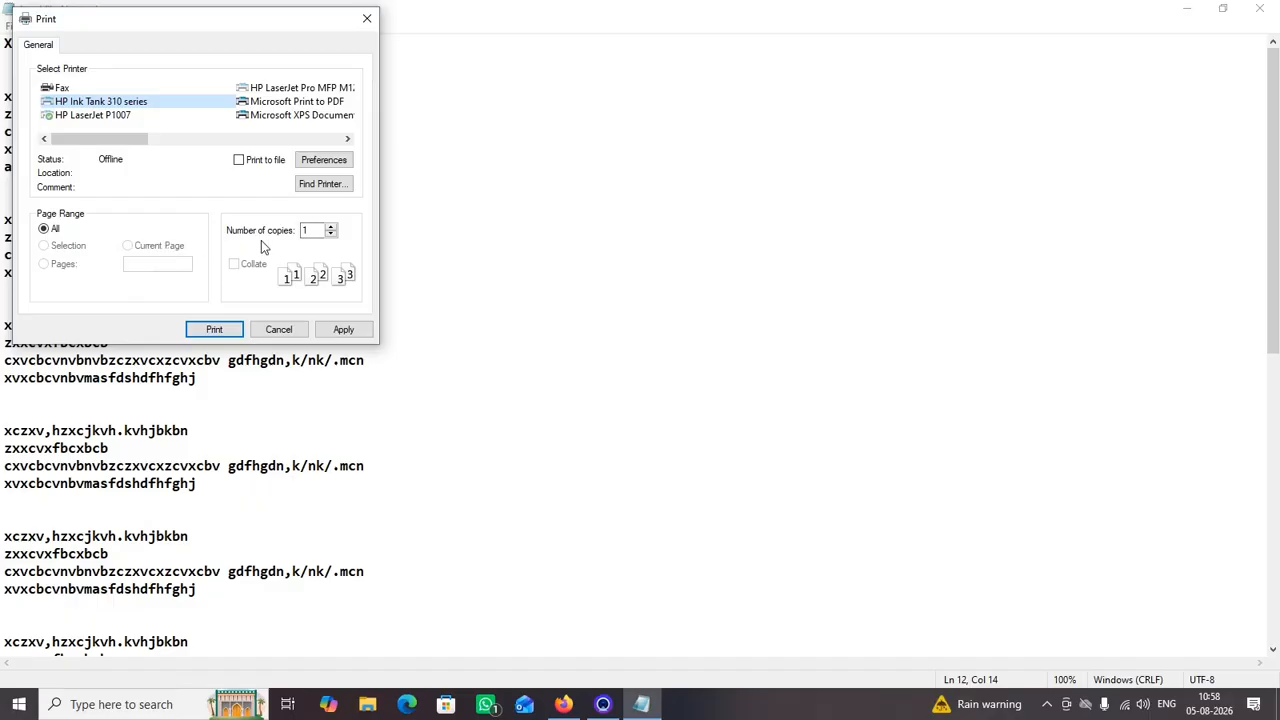
pyautogui.click(314, 231)
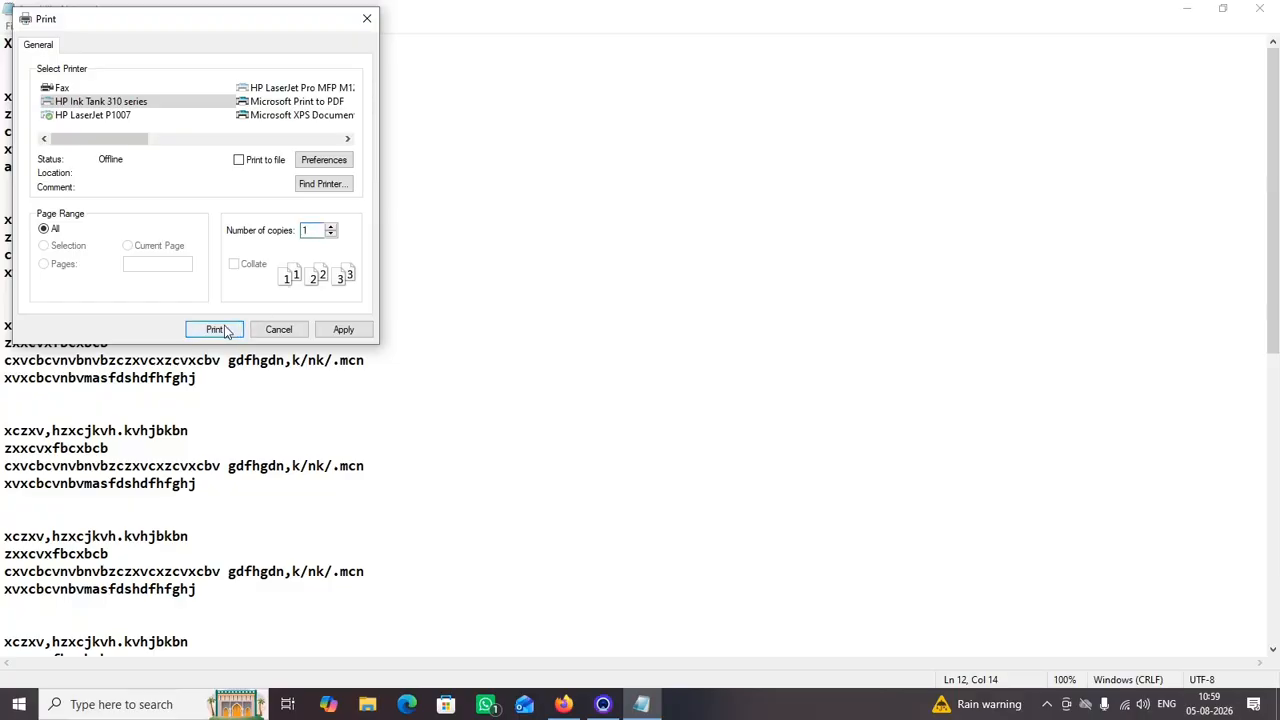
pyautogui.click(279, 330)
pyautogui.click(14, 26)
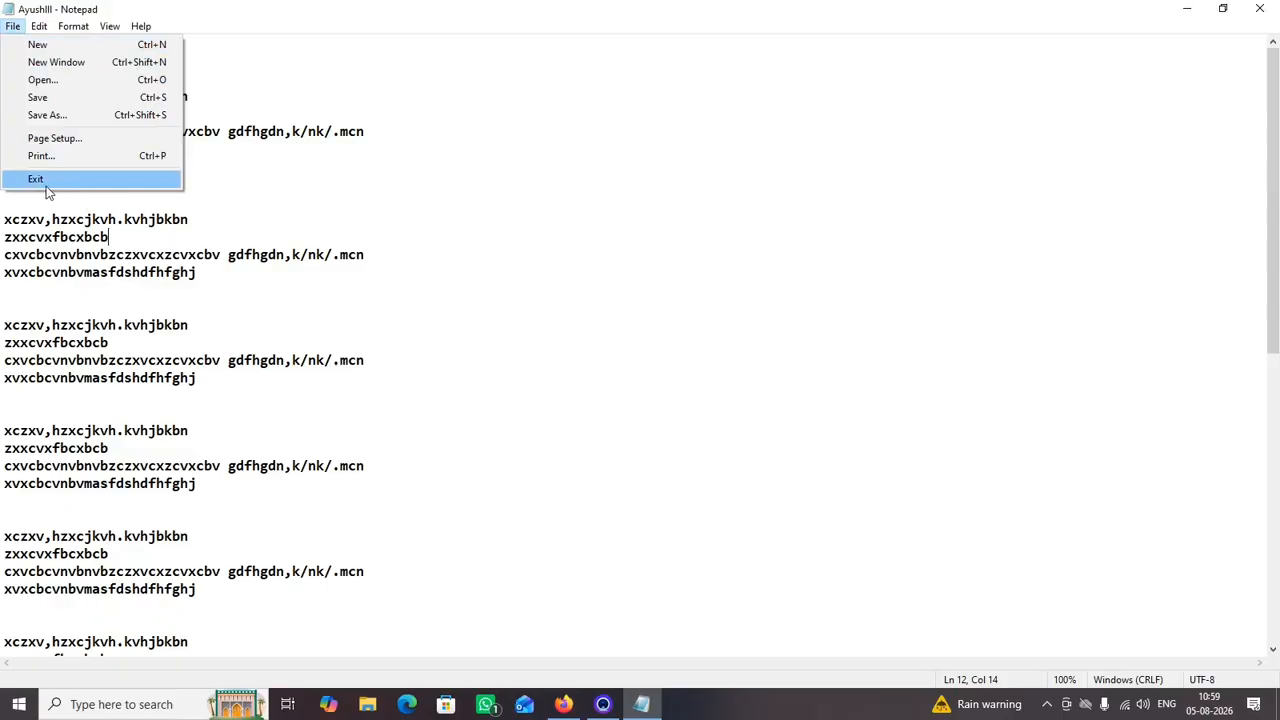
pyautogui.click(486, 197)
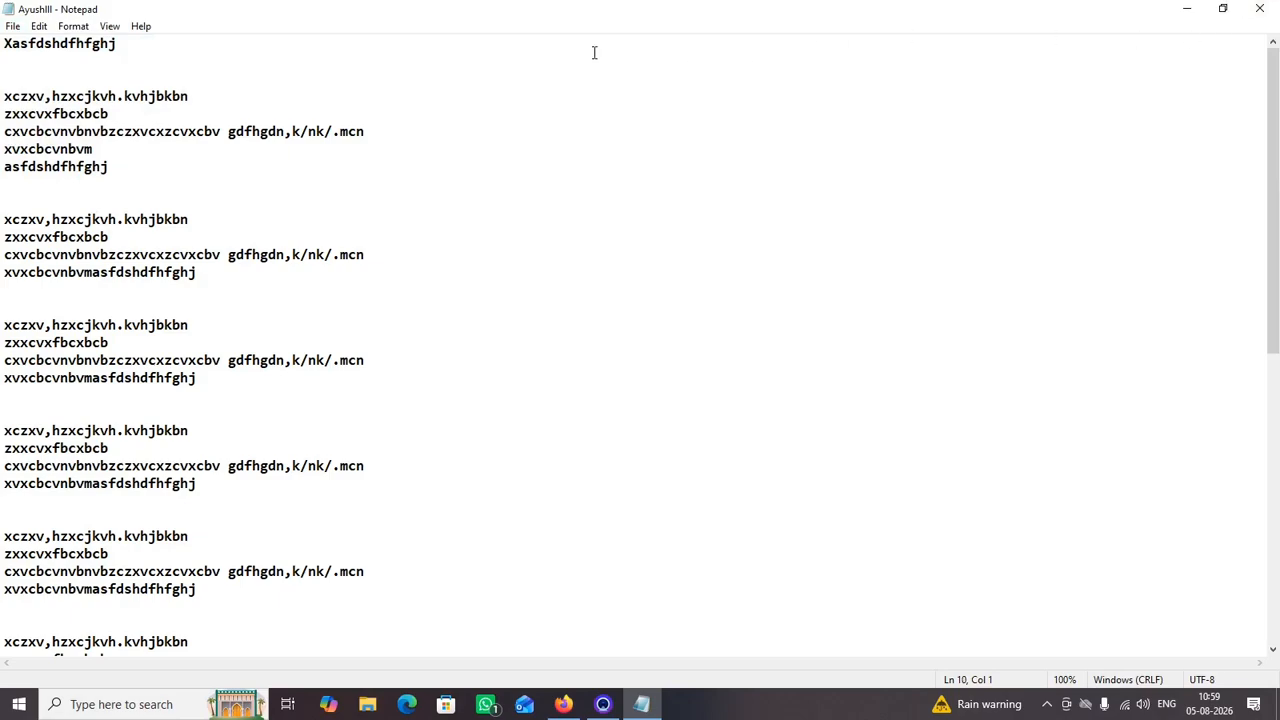
pyautogui.click(40, 27)
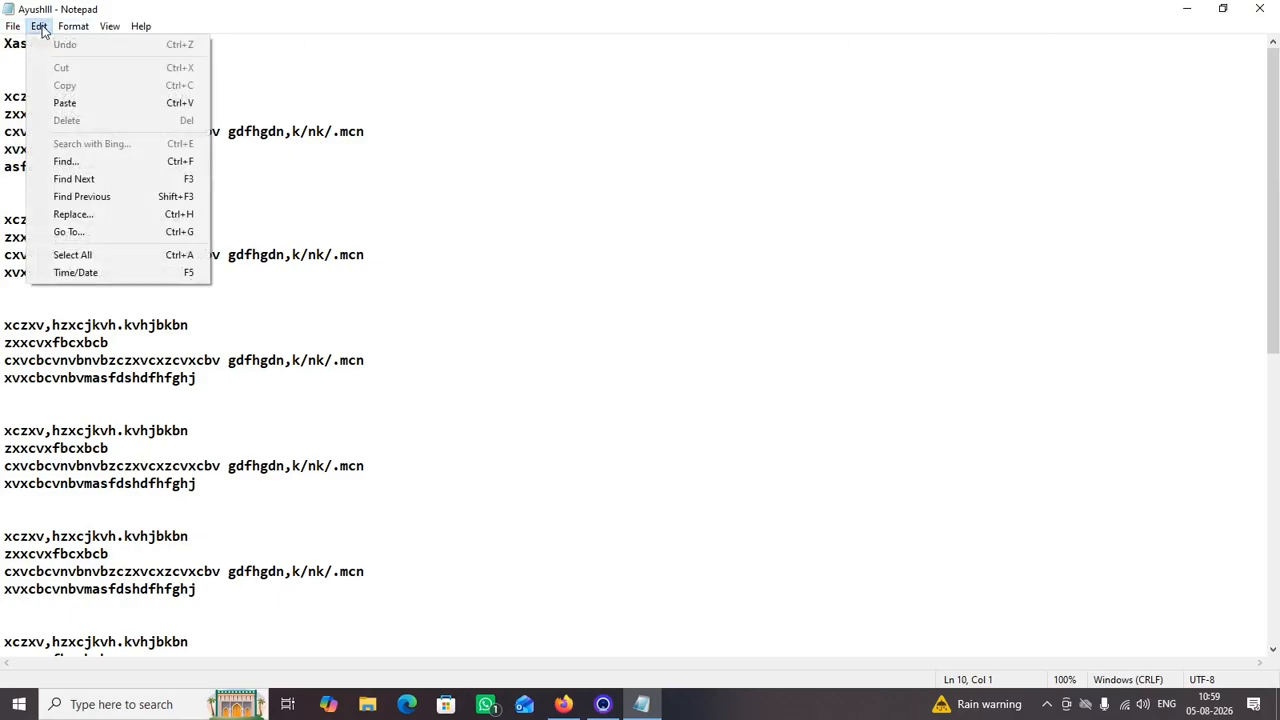
pyautogui.click(356, 182)
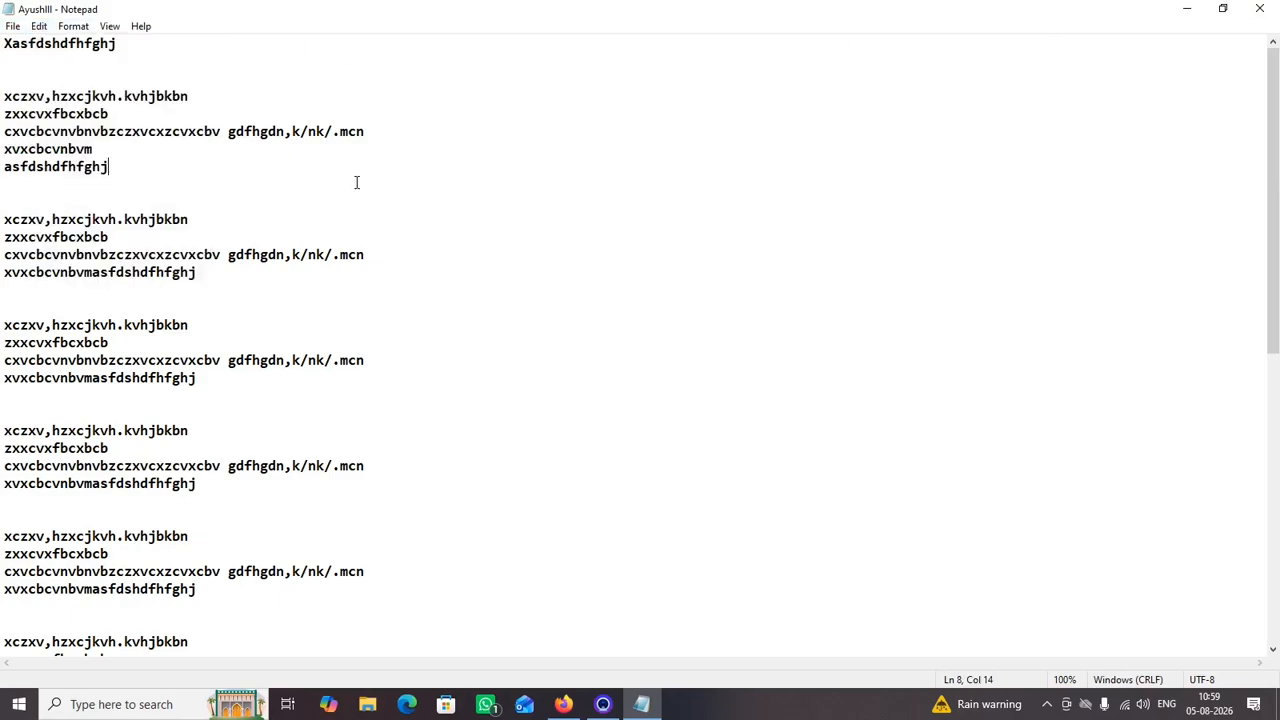
# Append "vdzcfdascfsdacfszfczscfs" to the end of line 13, separated from the existing text by two spaces
pyautogui.click(505, 241)
pyautogui.write('vdzcfdascfsdacfszfczscfs')
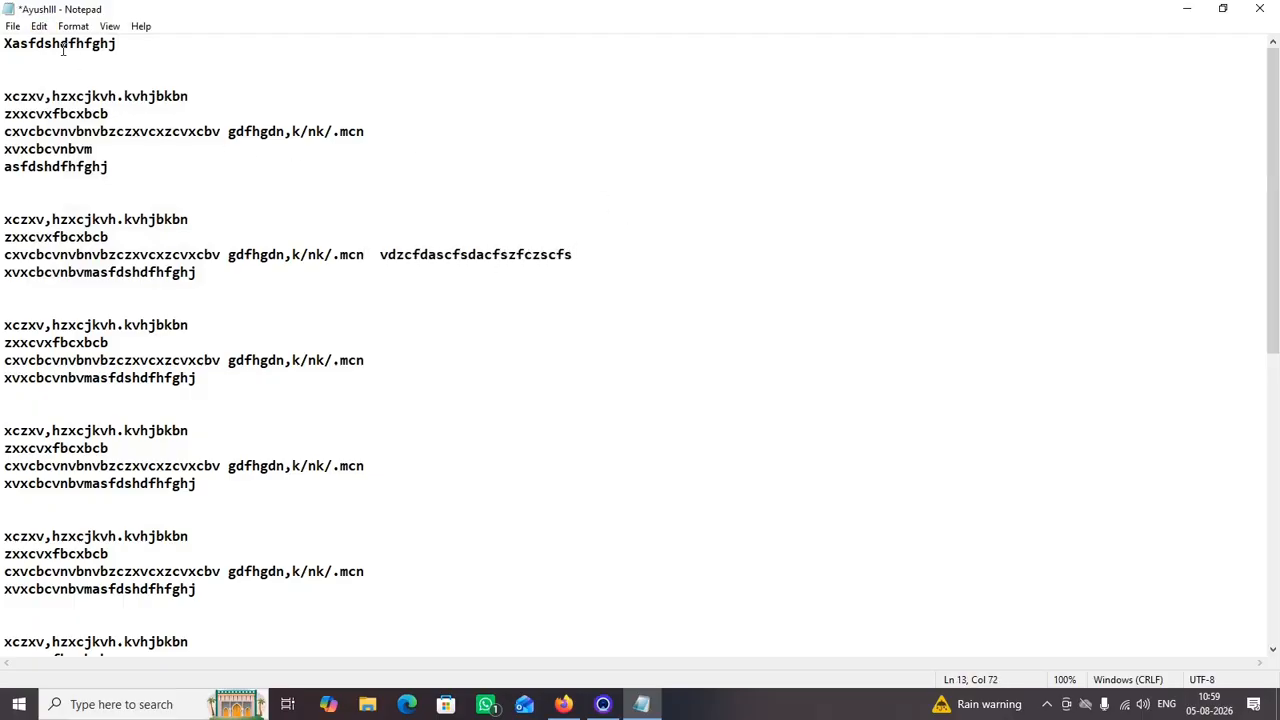
# Undo the text added at the end of line 13, and restore it with a second Undo
pyautogui.click(38, 30)
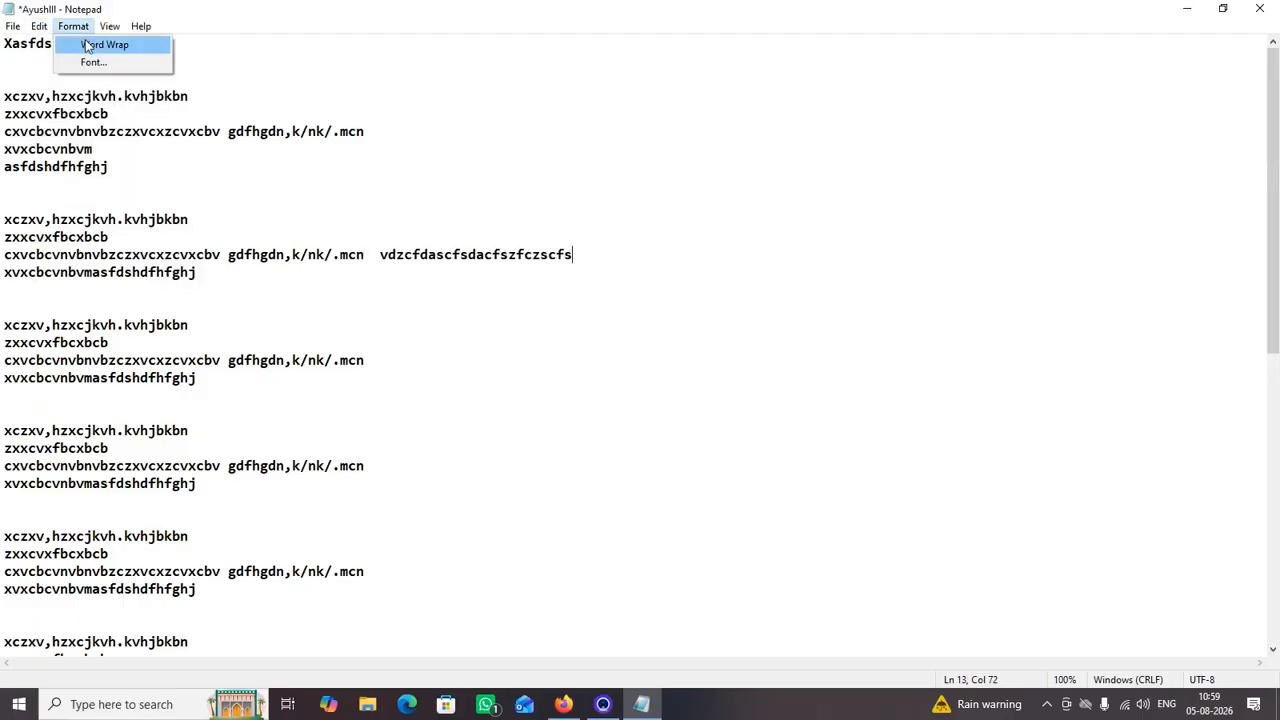
pyautogui.click(62, 44)
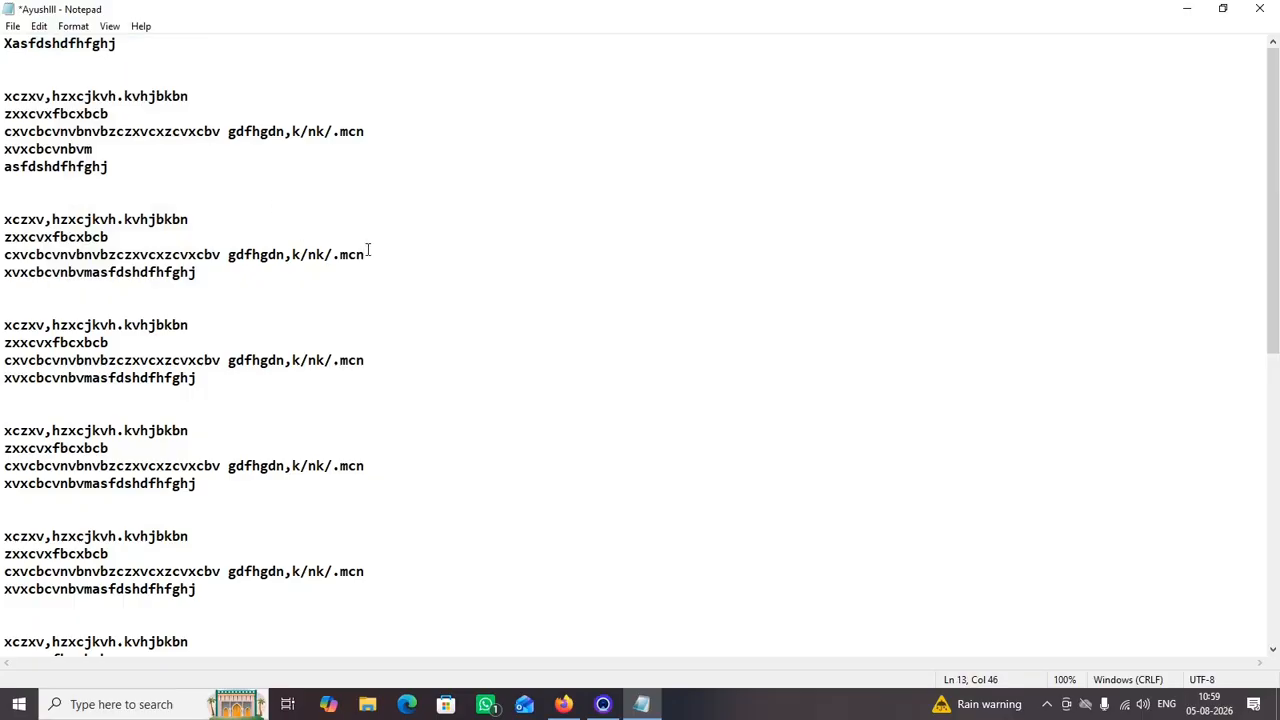
pyautogui.click(38, 26)
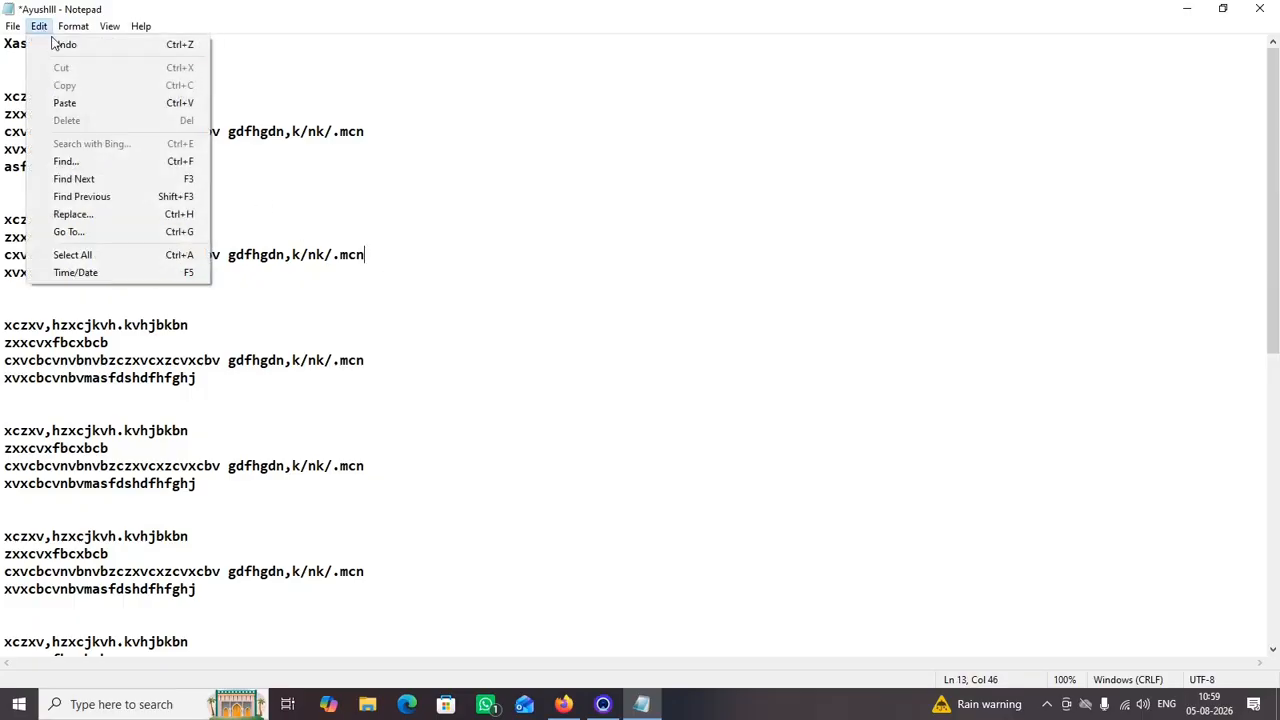
pyautogui.click(78, 46)
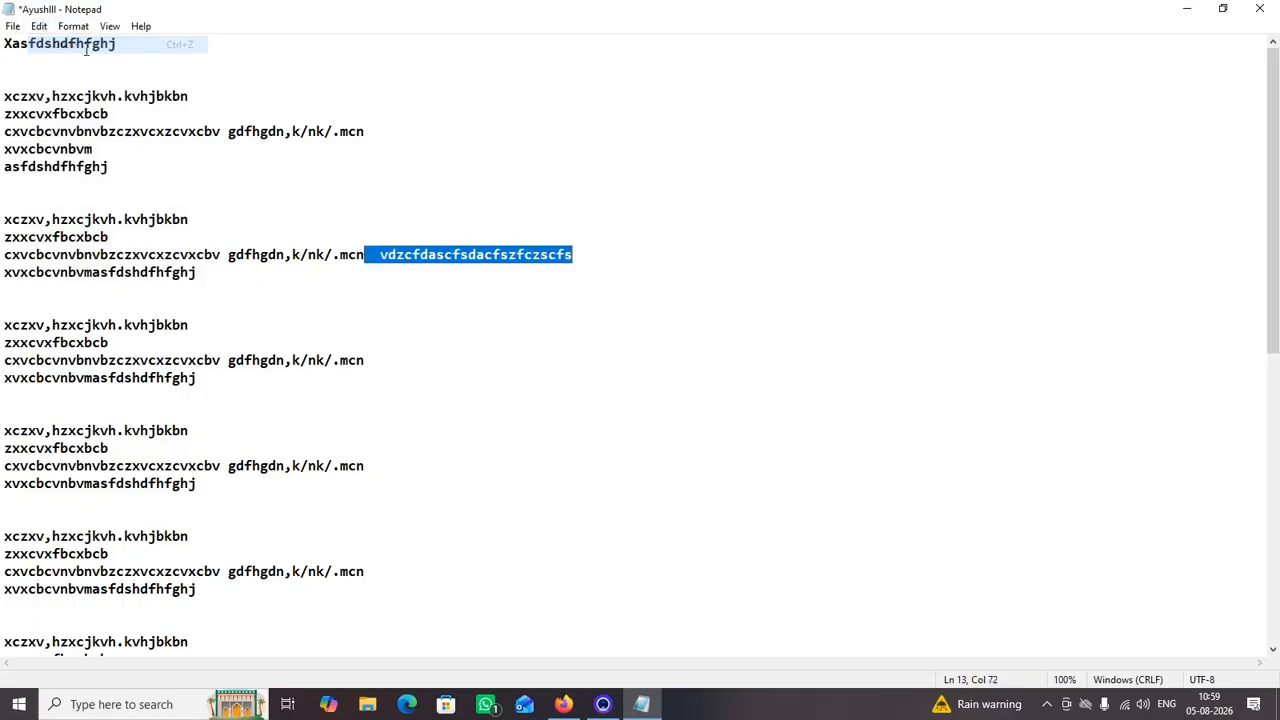
pyautogui.click(586, 252)
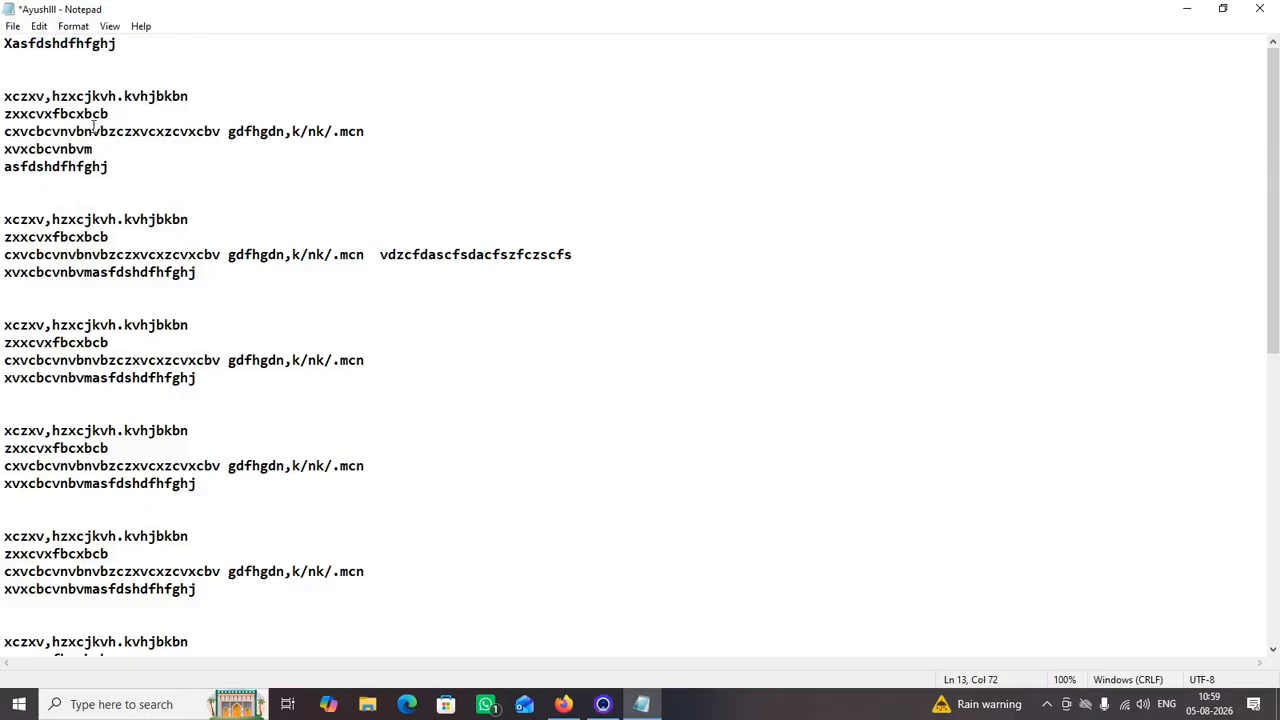
# Cut lines 13 and 14, including the newly added "vdzcfdascfsdacfszfczscfs" text
pyautogui.click(38, 26)
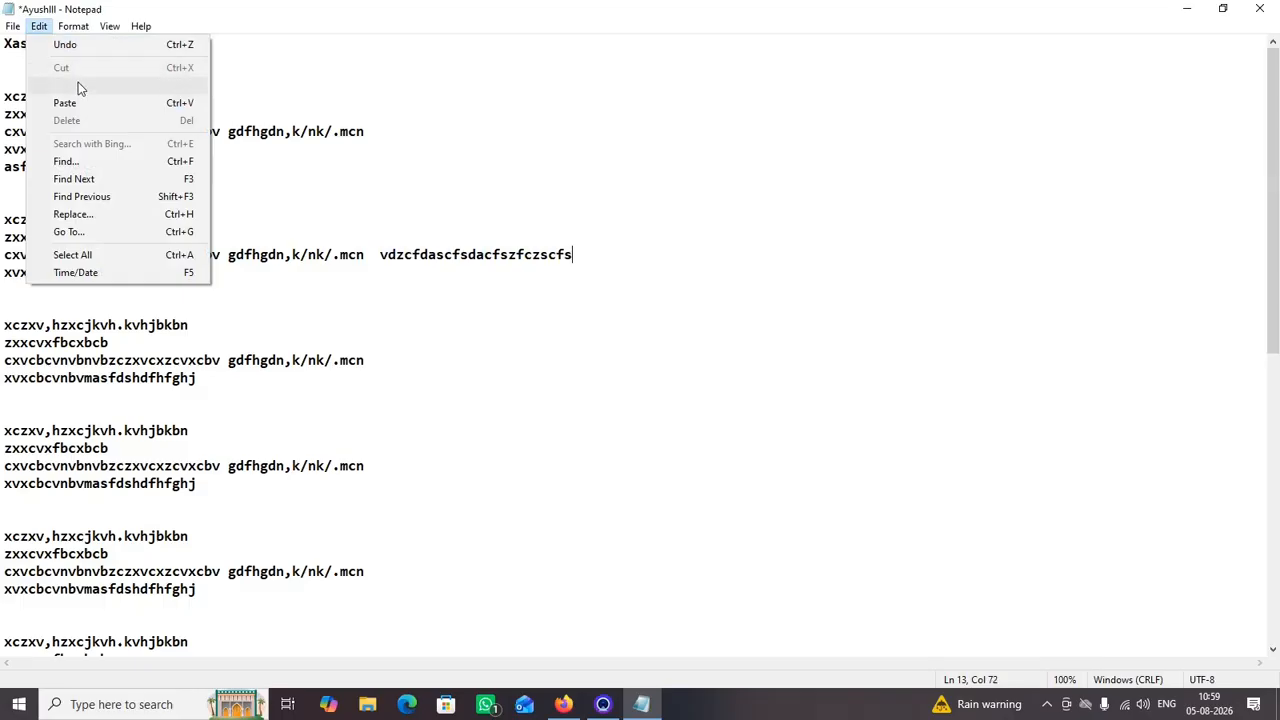
pyautogui.click(380, 186)
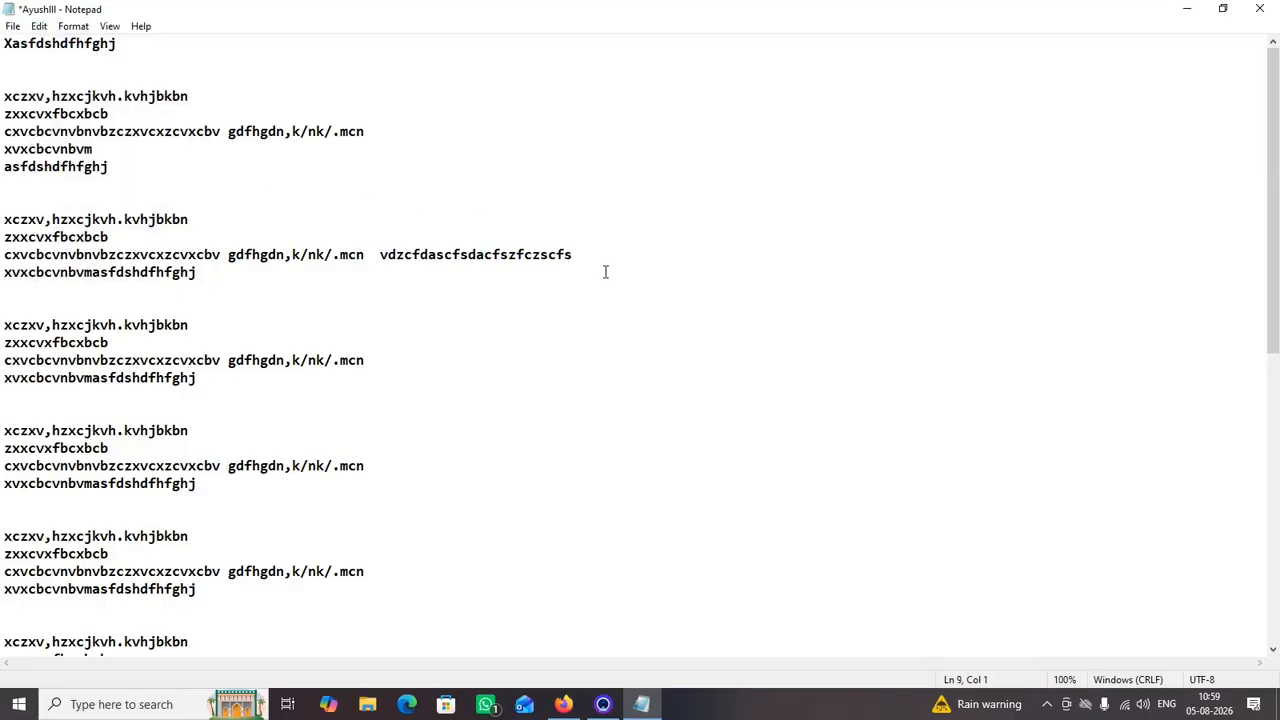
pyautogui.moveTo(604, 266); pyautogui.dragTo(3, 262)
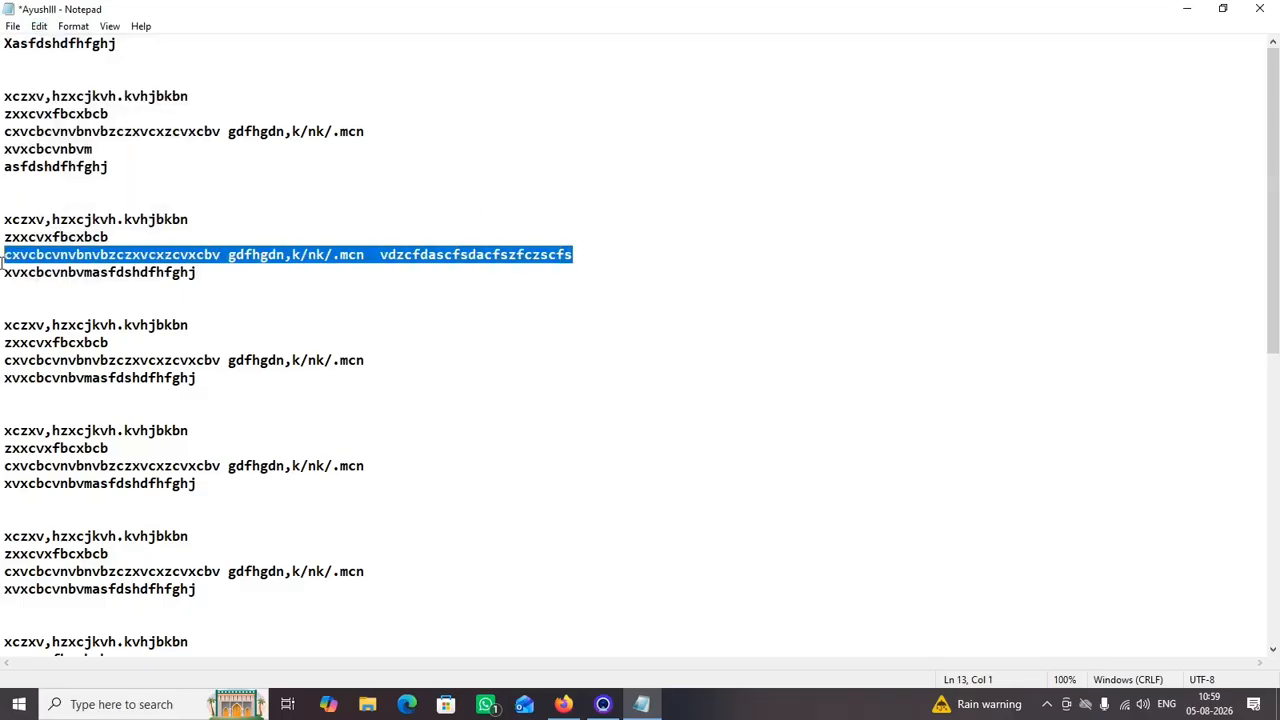
pyautogui.click(225, 287)
pyautogui.moveTo(209, 271); pyautogui.dragTo(3, 258)
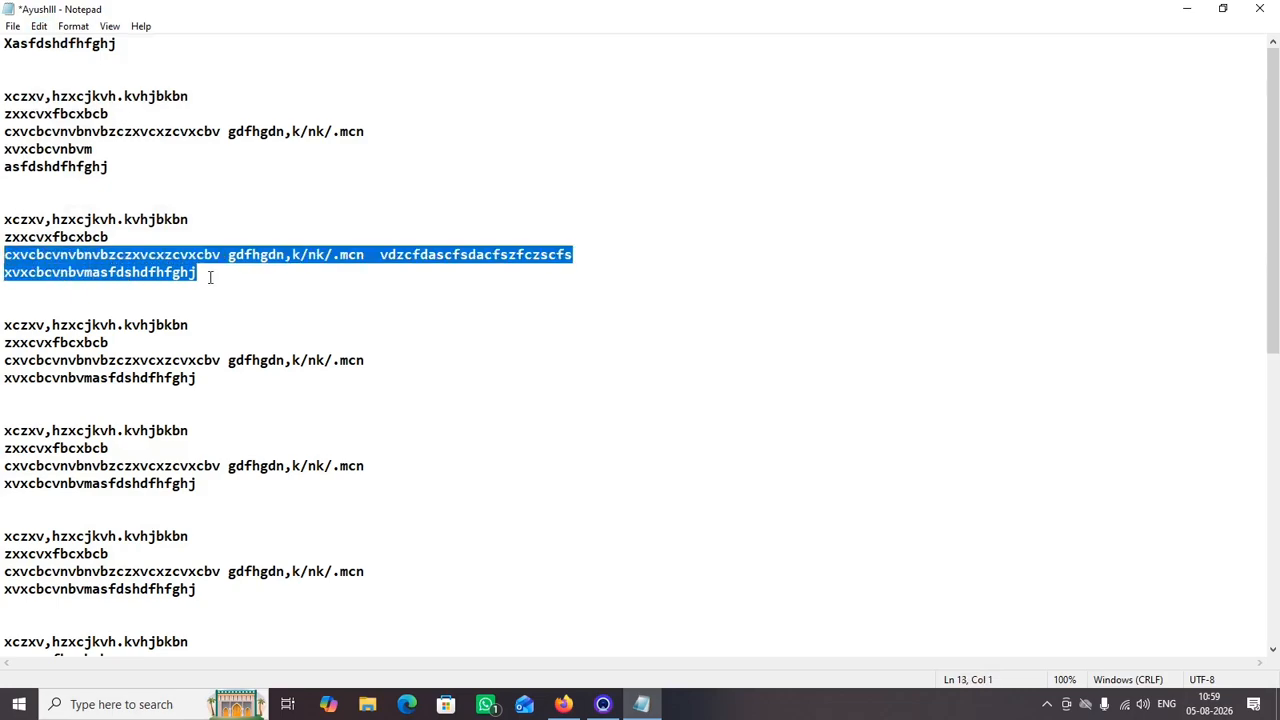
pyautogui.click(39, 26)
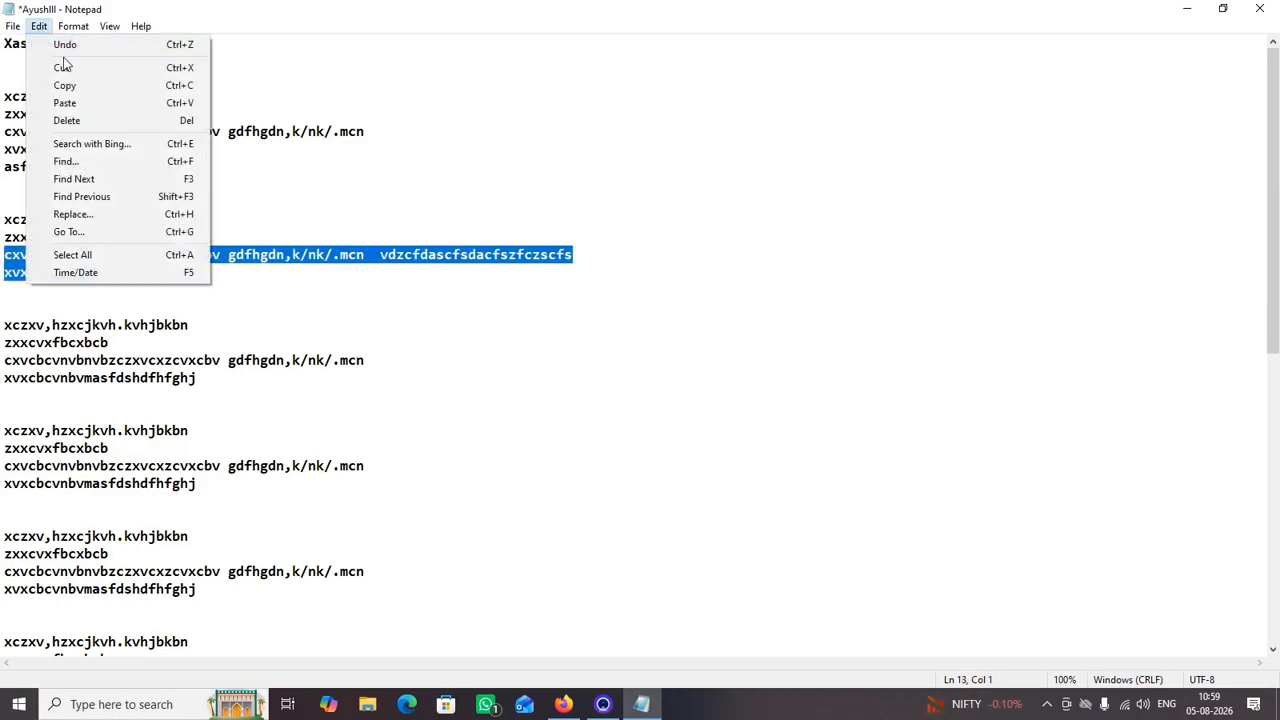
pyautogui.click(62, 68)
# Paste the cut lines three times in a row, starting on blank line 56 near the end of the document
pyautogui.scroll(-6, 263, 231)
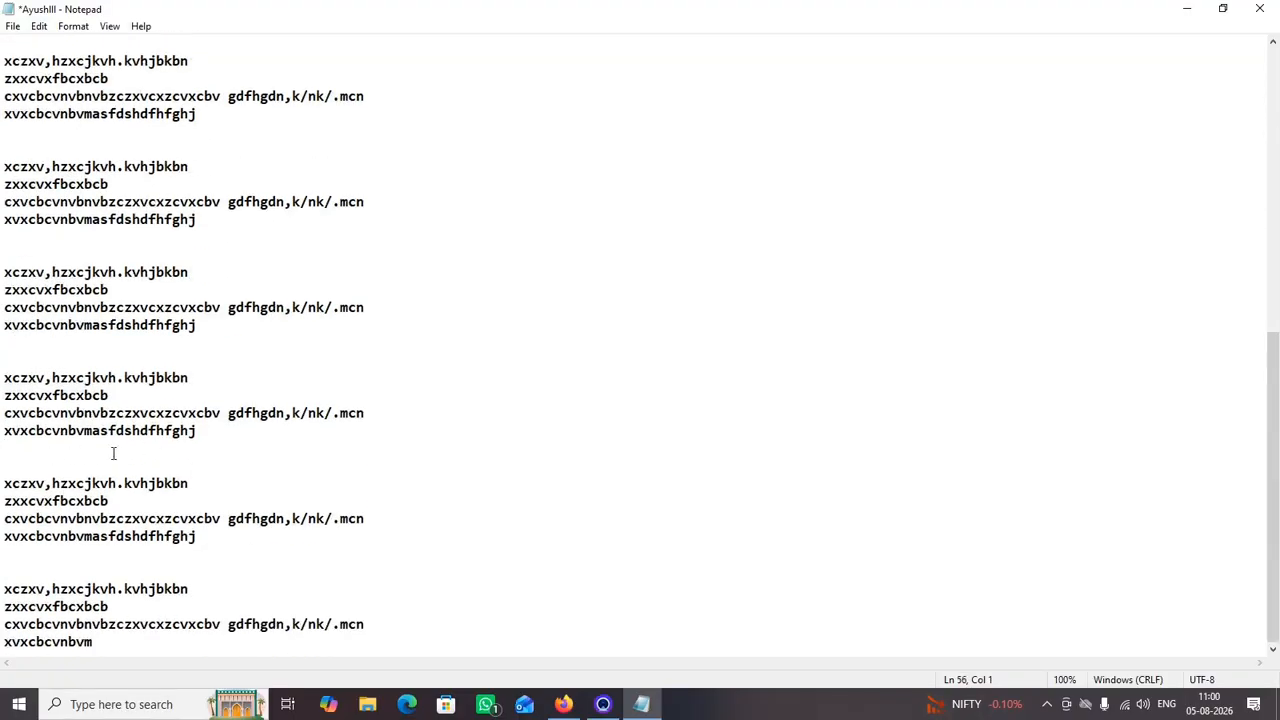
pyautogui.click(40, 28)
pyautogui.click(68, 102)
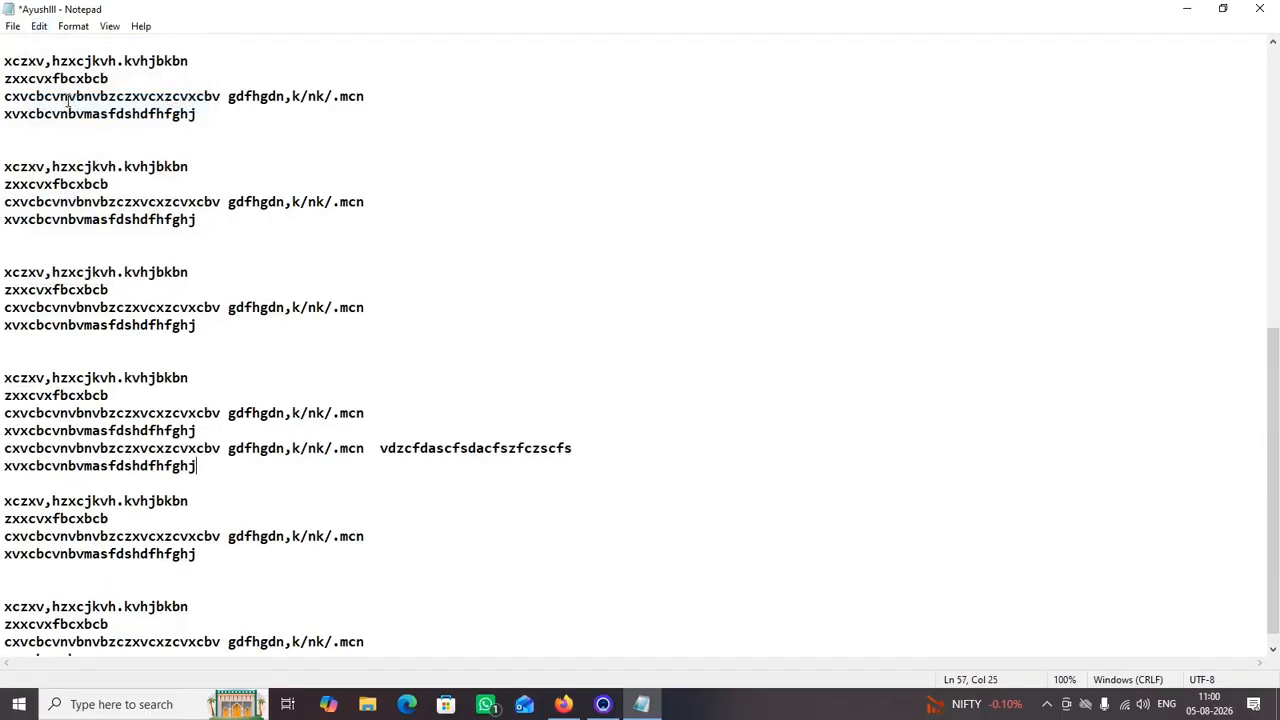
pyautogui.click(40, 27)
pyautogui.click(62, 101)
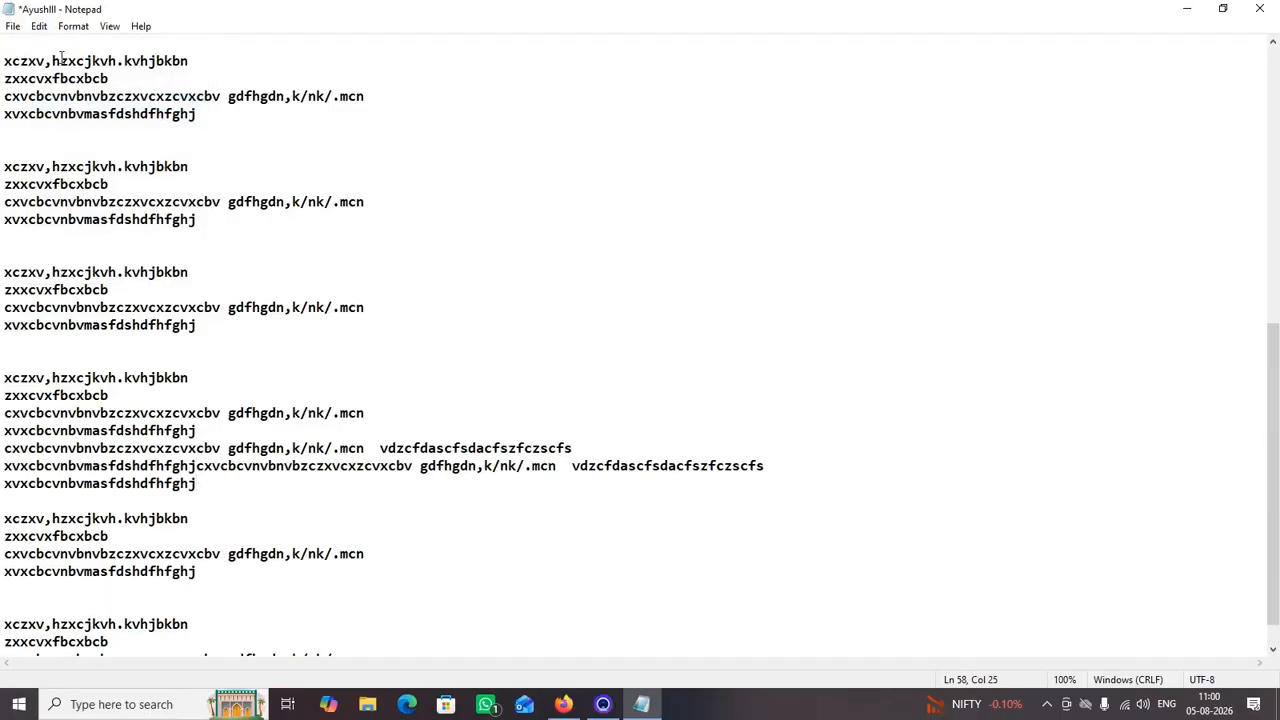
pyautogui.click(40, 27)
pyautogui.click(63, 103)
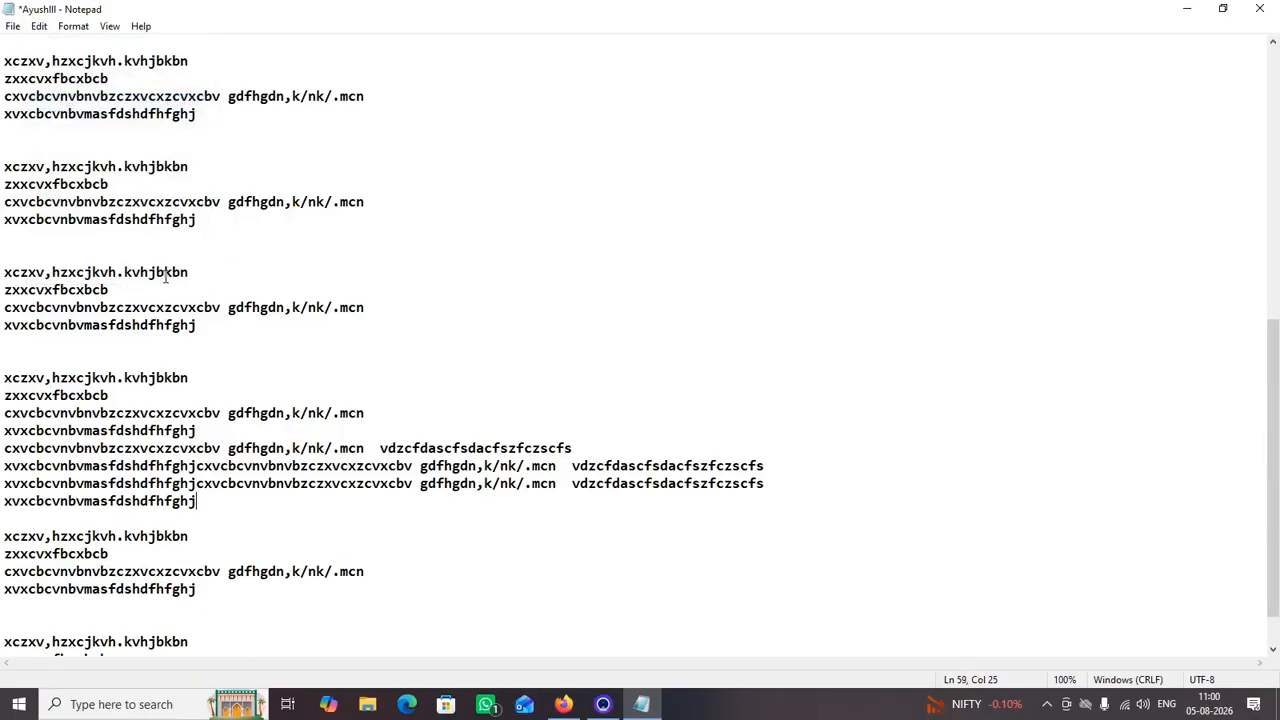
# Copy lines 42 and 43 and paste them three times in a row on a new line directly below
pyautogui.moveTo(198, 220); pyautogui.dragTo(3, 203)
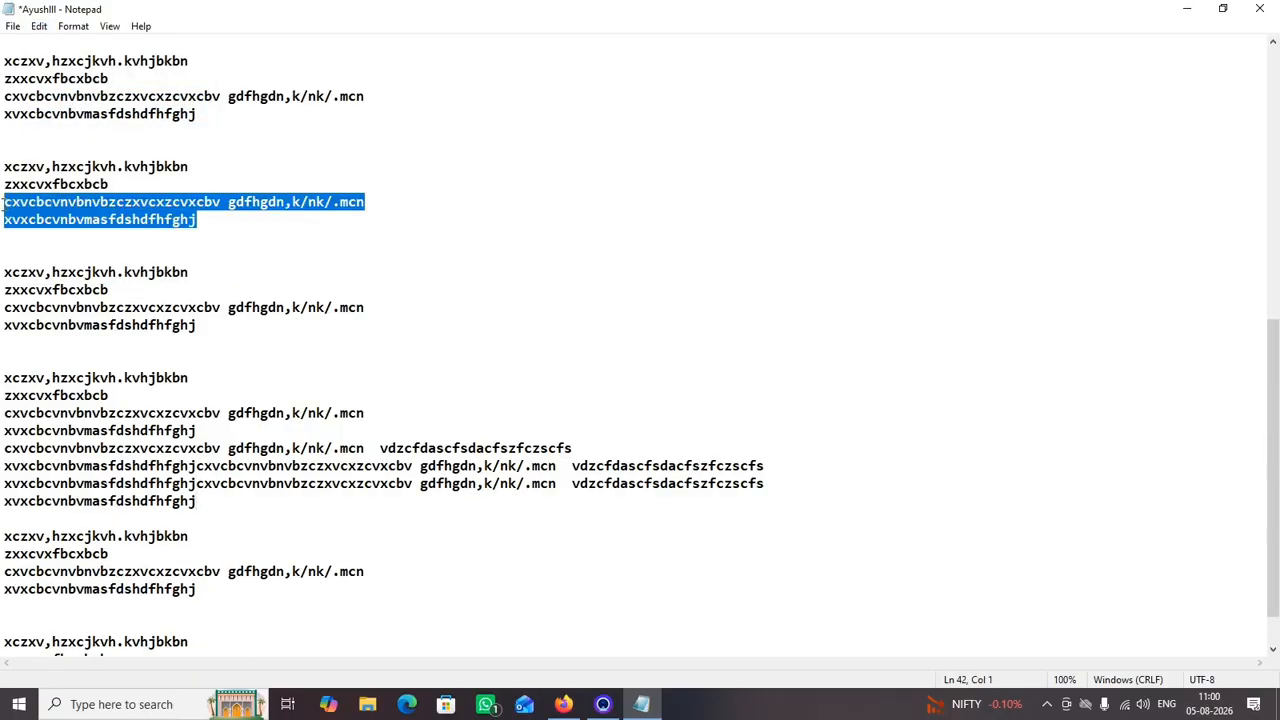
pyautogui.click(39, 27)
pyautogui.click(60, 85)
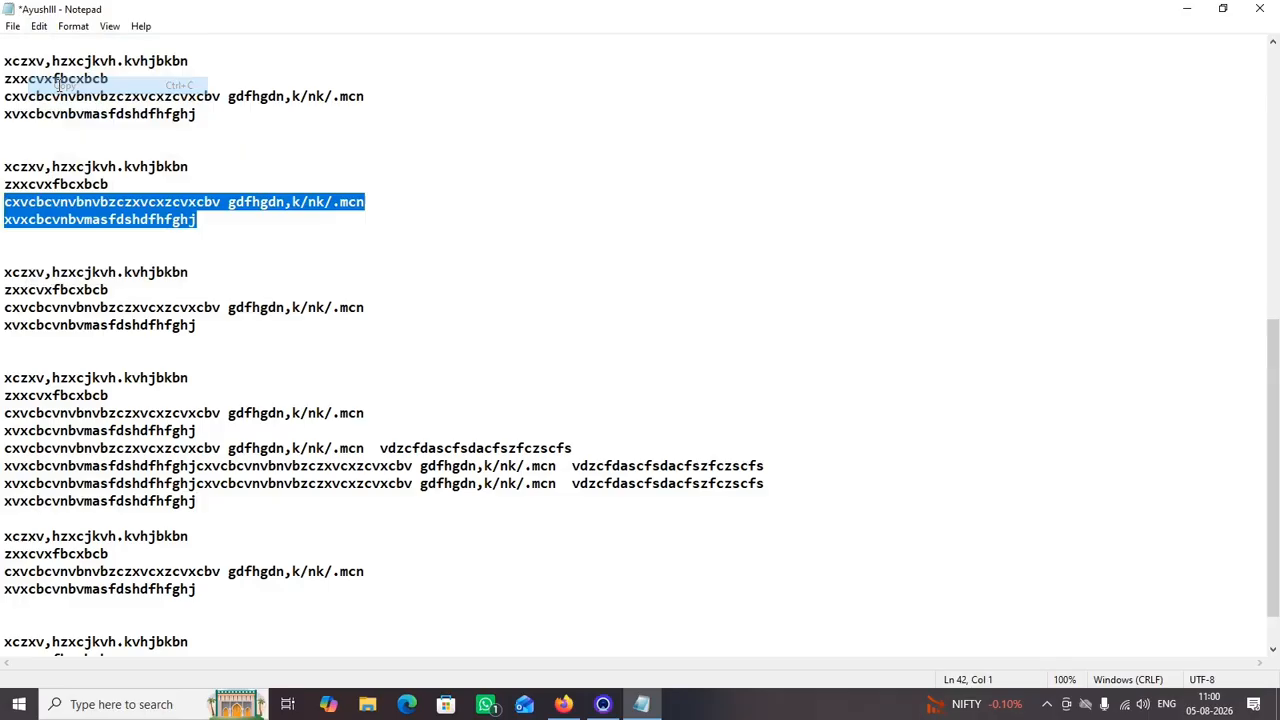
pyautogui.click(210, 223)
pyautogui.press('Return')
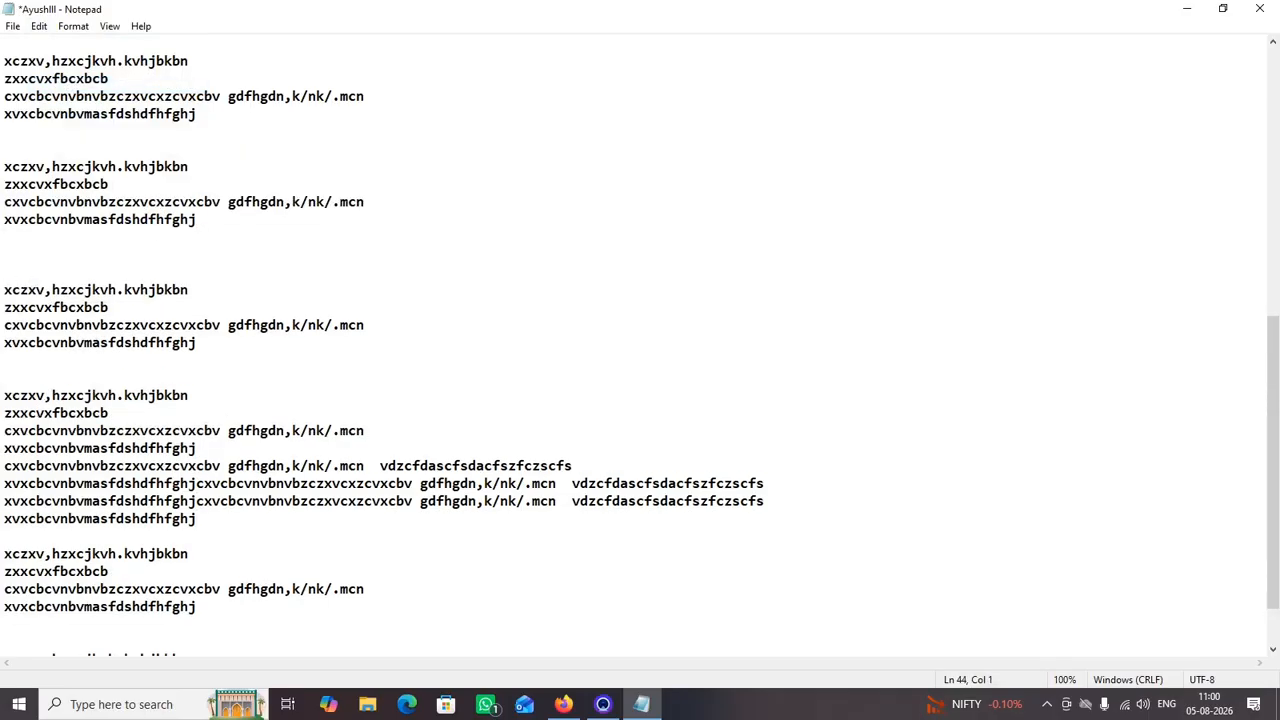
pyautogui.hotkey('ctrl', 'v')
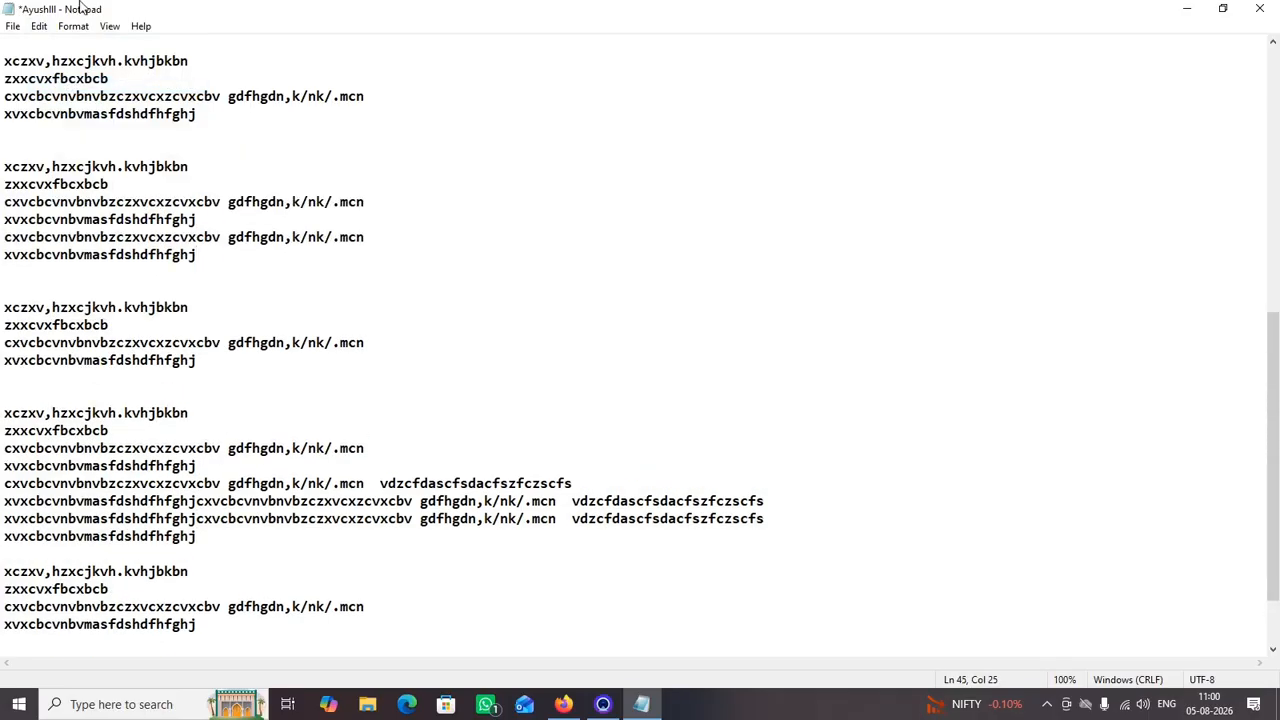
pyautogui.click(39, 26)
pyautogui.click(60, 103)
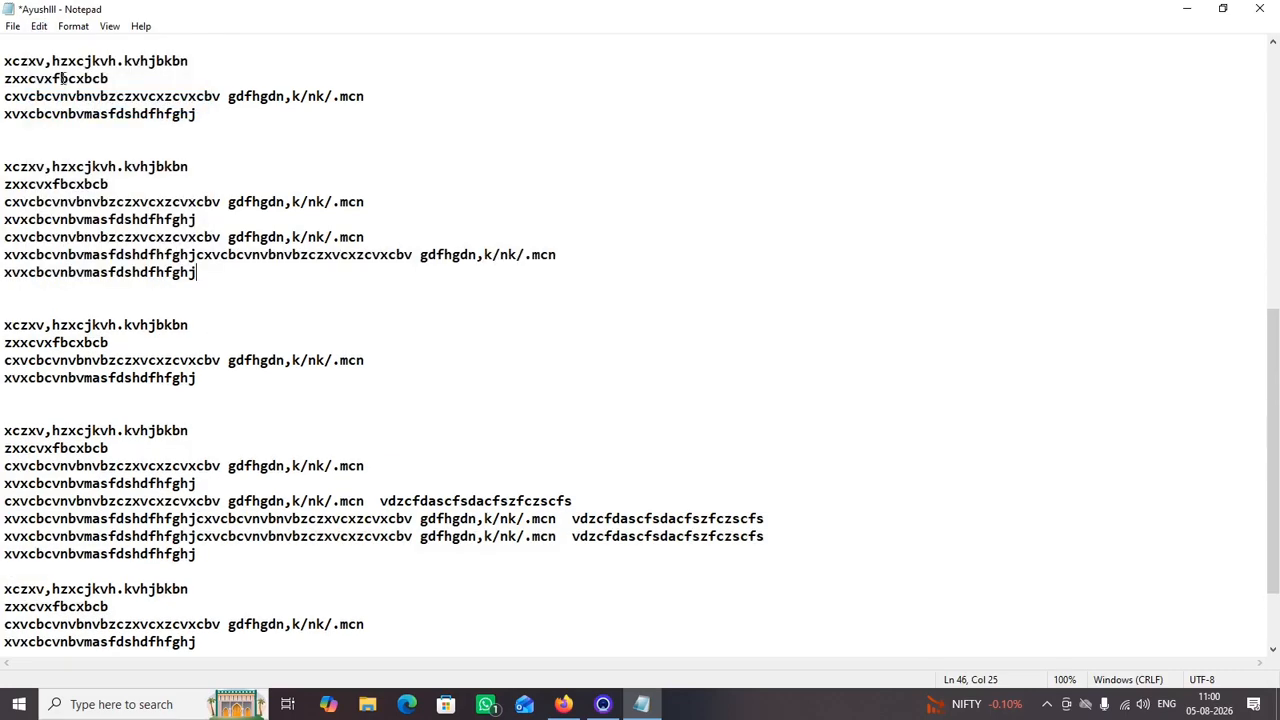
pyautogui.click(39, 26)
pyautogui.click(64, 101)
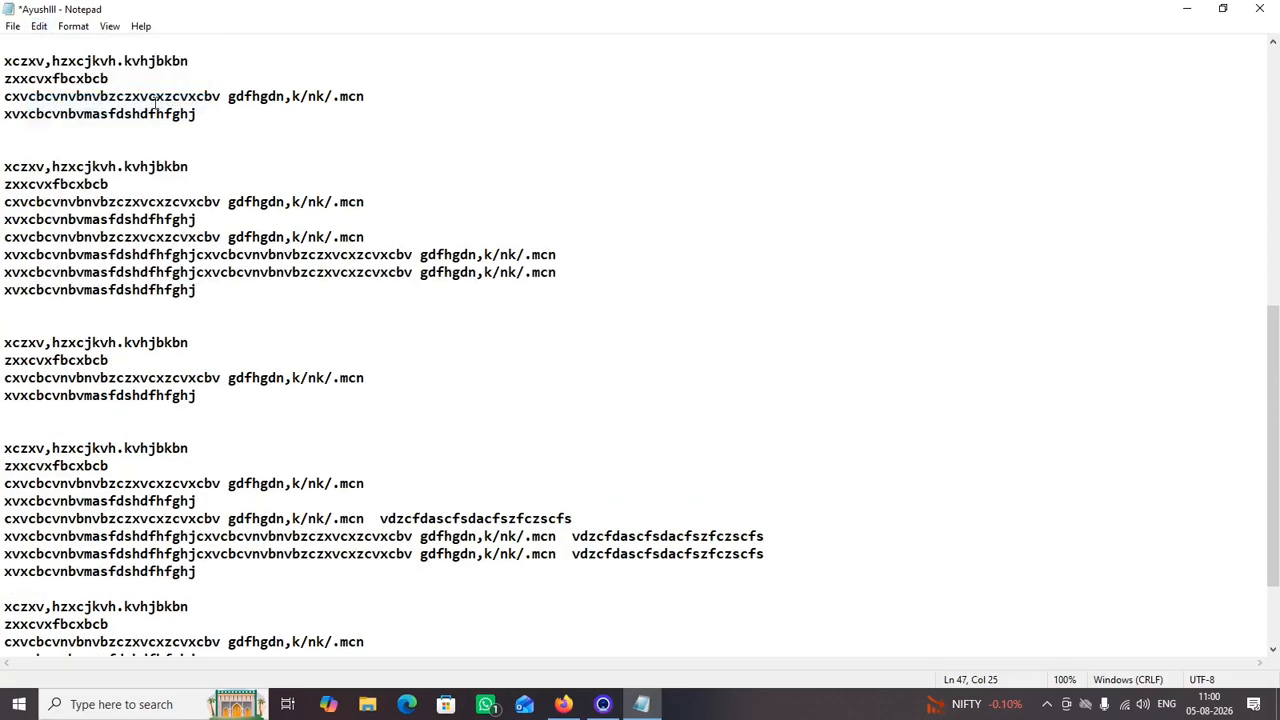
# Delete the text "xvxcbcvnbvmasfdshdfhfghj" on line 47 with the Delete command
pyautogui.click(39, 26)
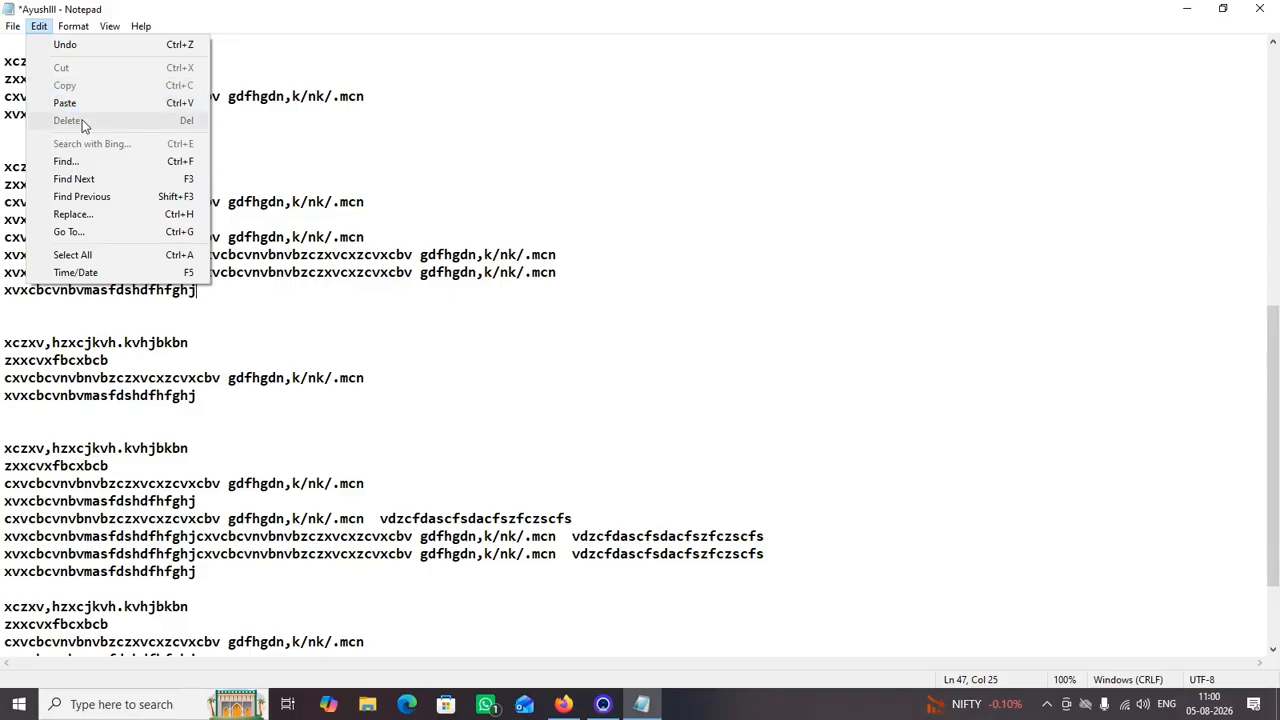
pyautogui.click(224, 289)
pyautogui.doubleClick(33, 289)
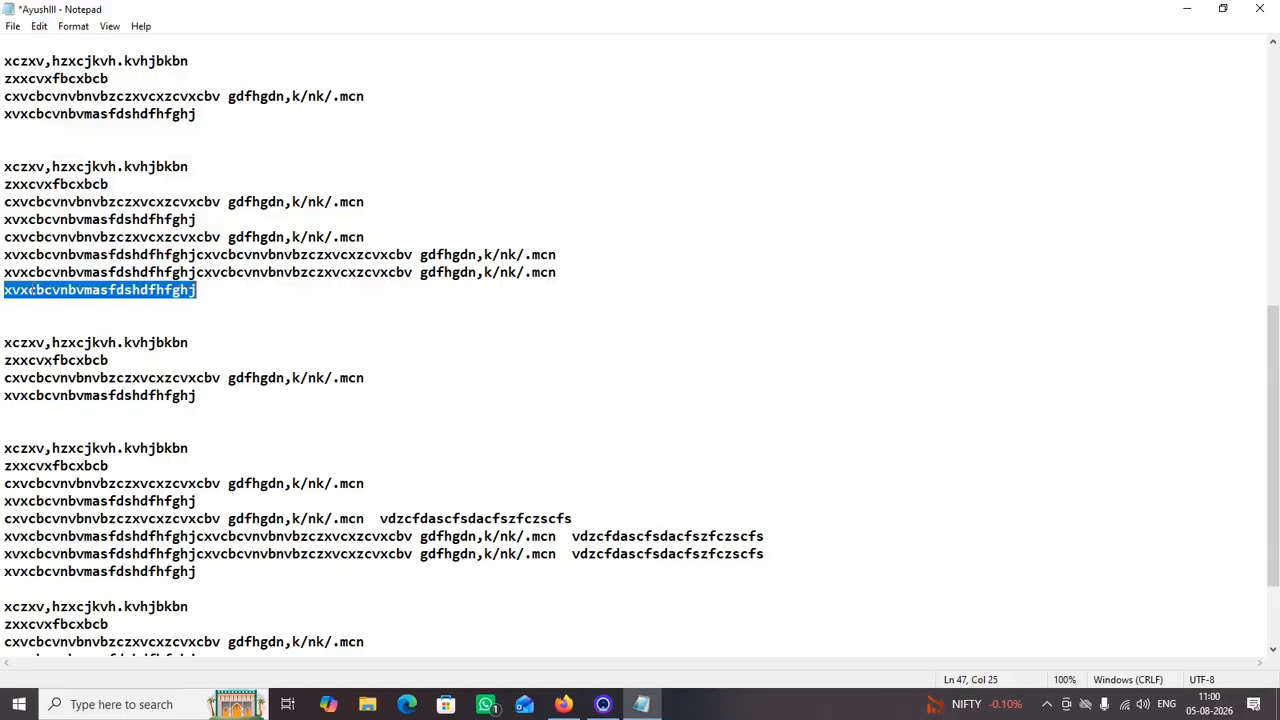
pyautogui.click(39, 26)
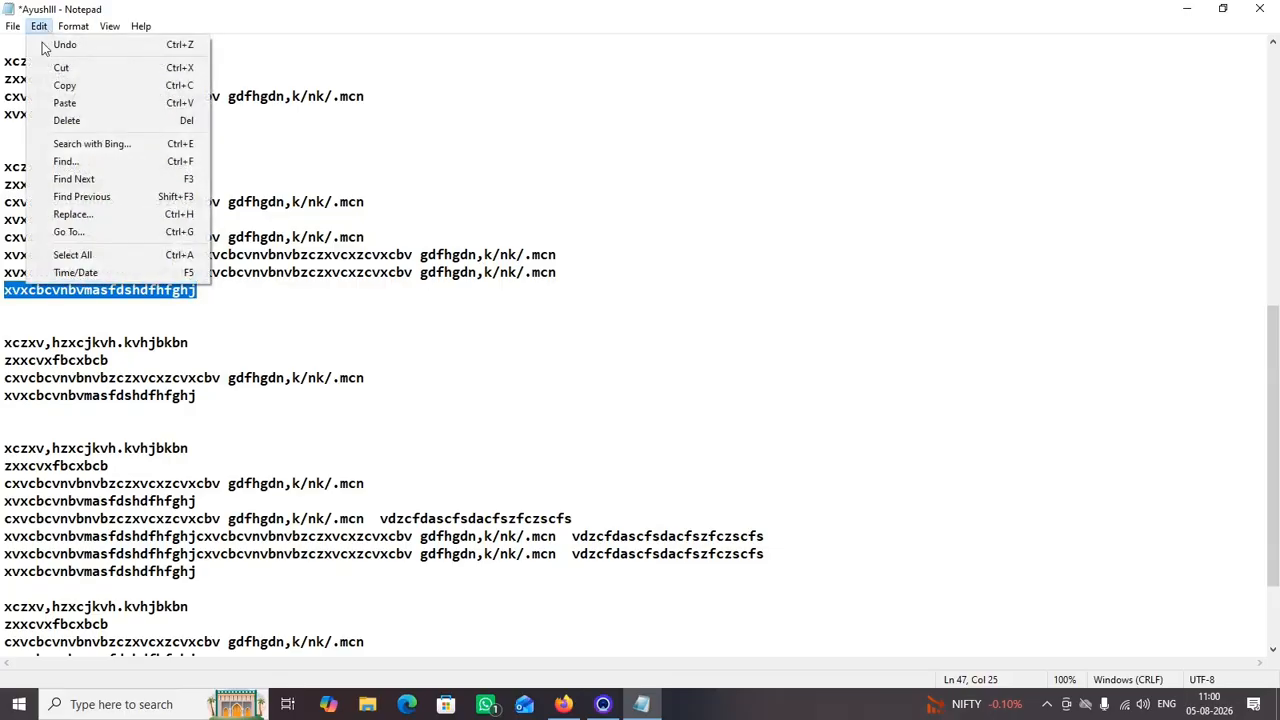
pyautogui.click(65, 117)
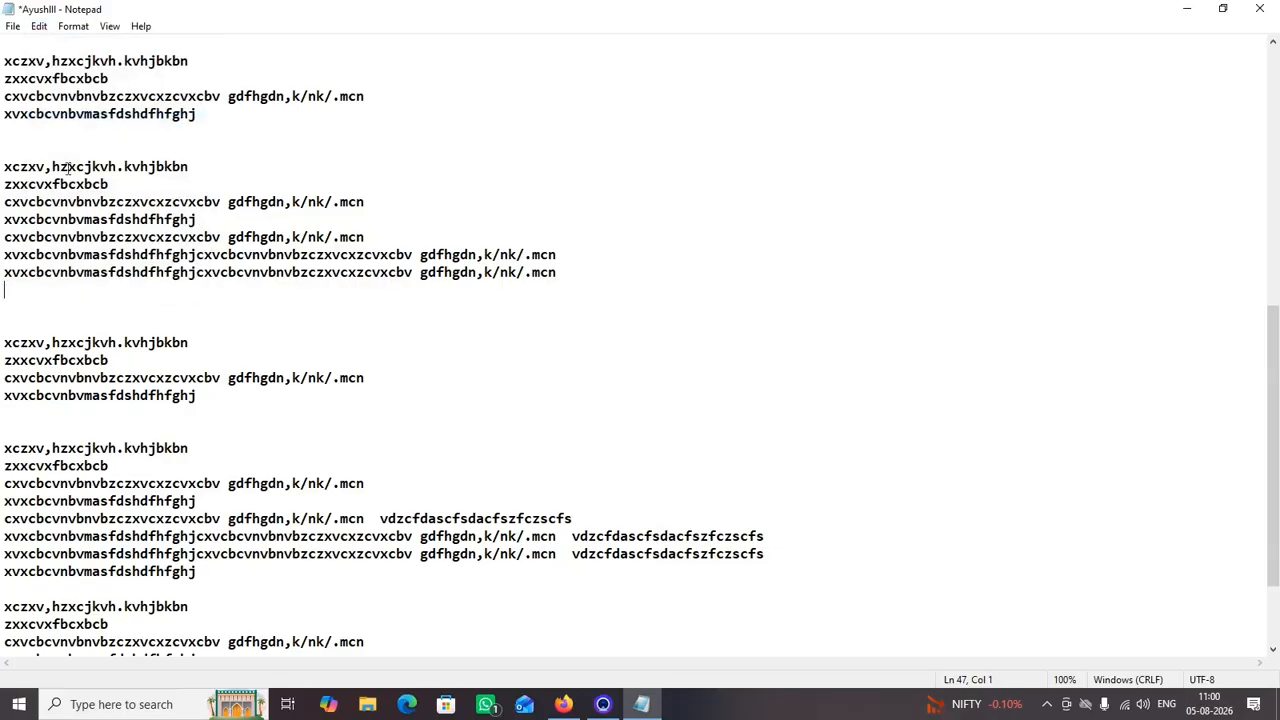
pyautogui.click(37, 27)
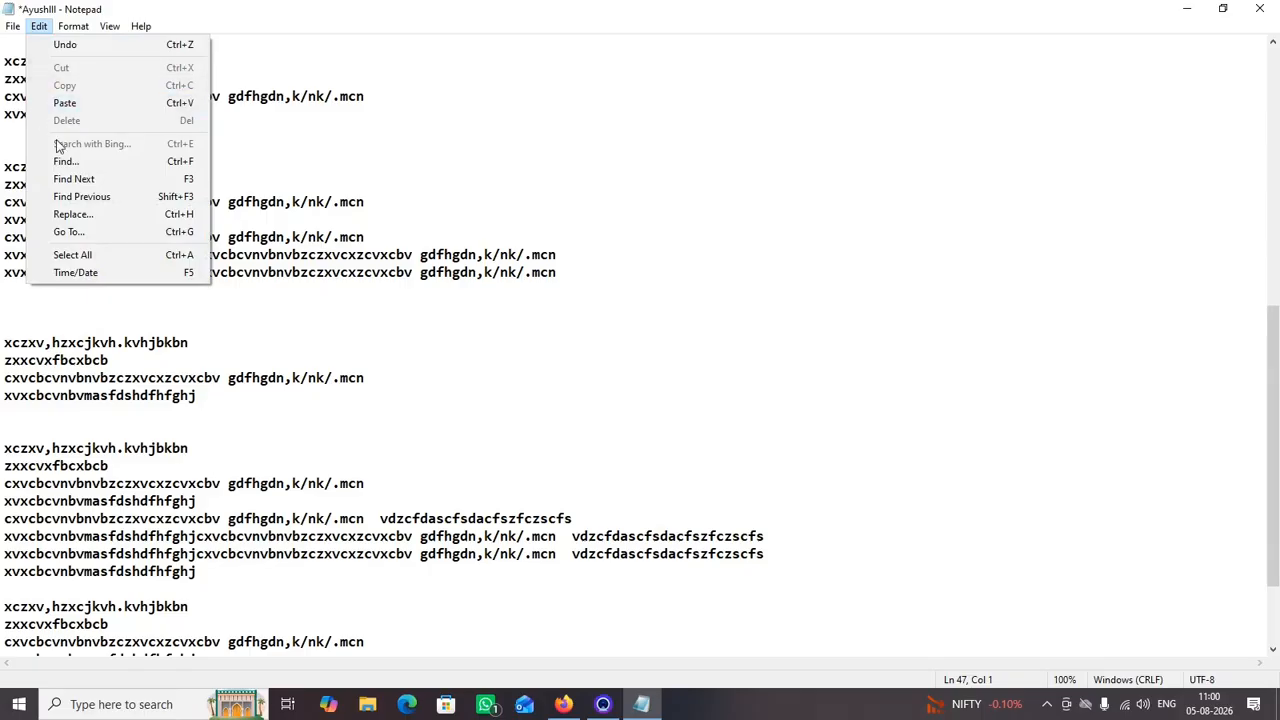
pyautogui.click(85, 161)
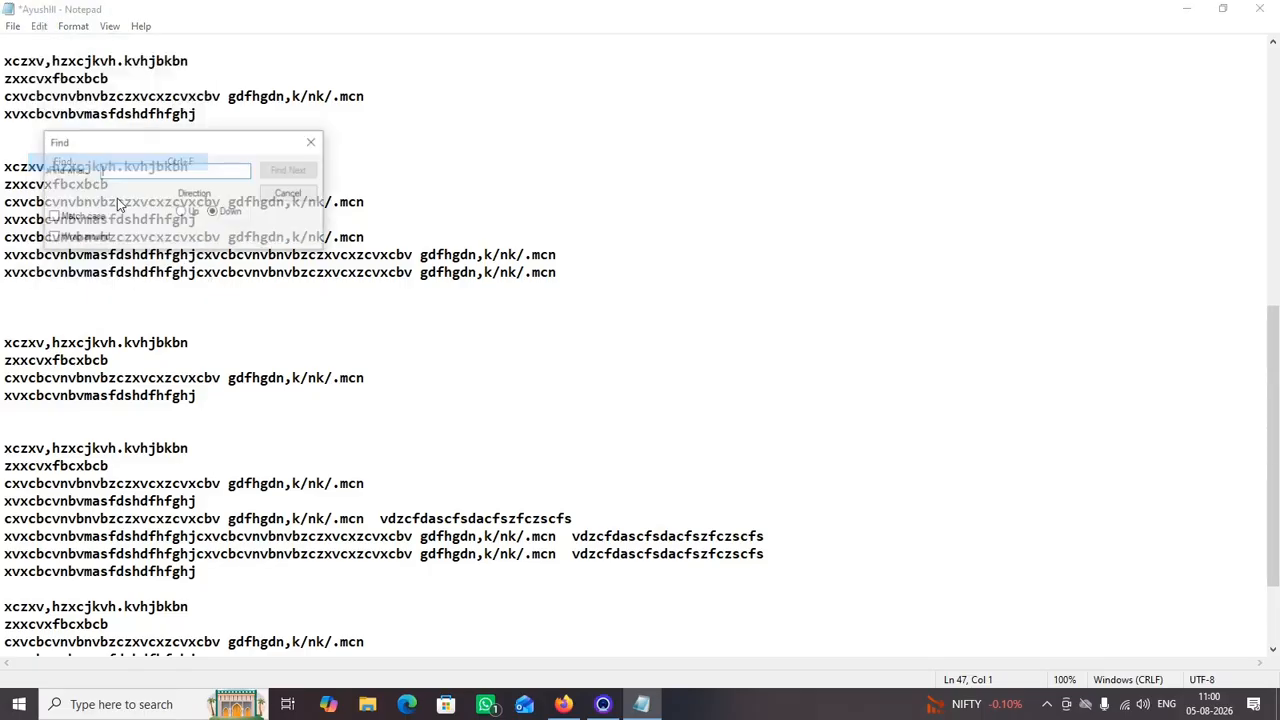
pyautogui.click(280, 196)
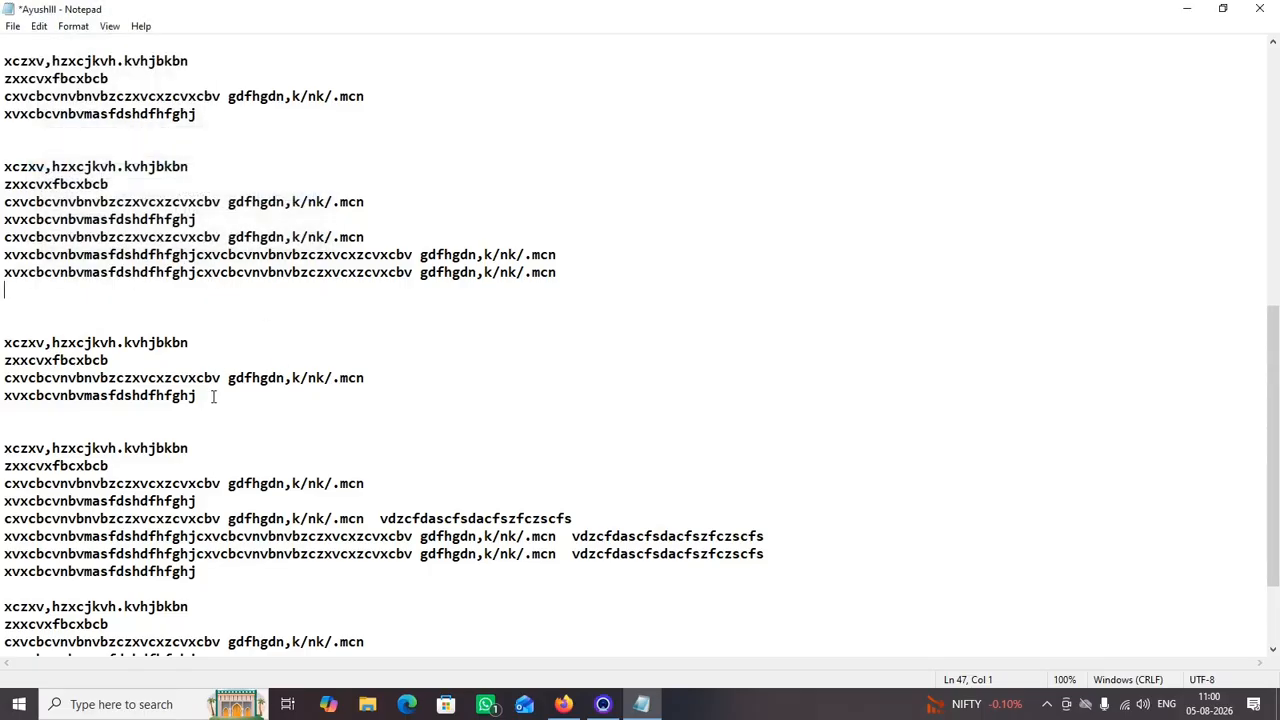
# Search downward for "jbkbn" from line 50, going through the next two matches with Find
pyautogui.moveTo(196, 342); pyautogui.dragTo(150, 344)
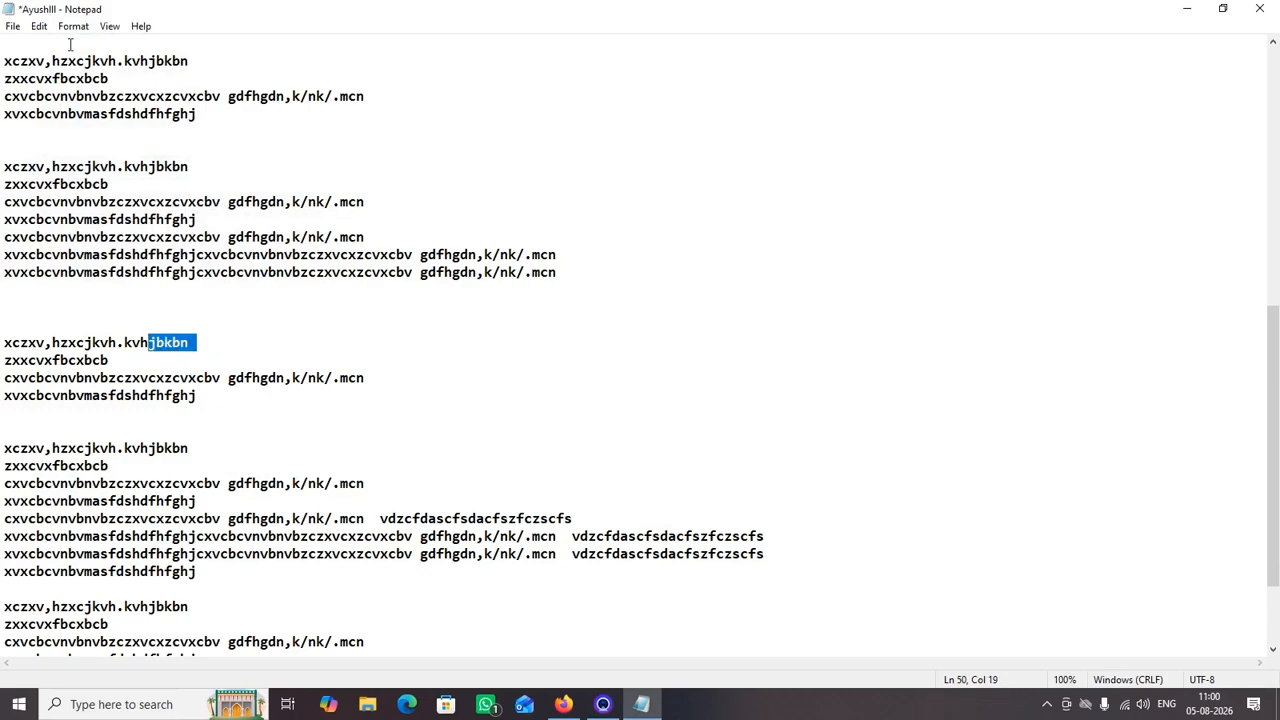
pyautogui.click(39, 26)
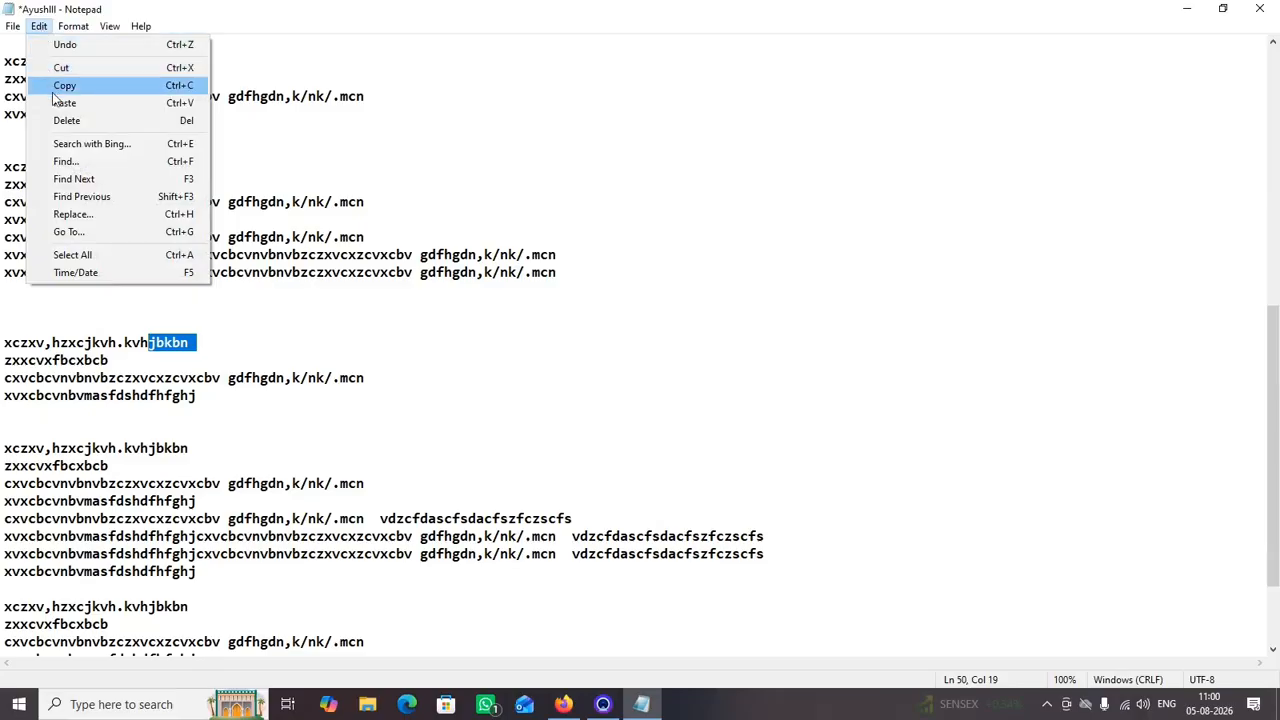
pyautogui.click(77, 160)
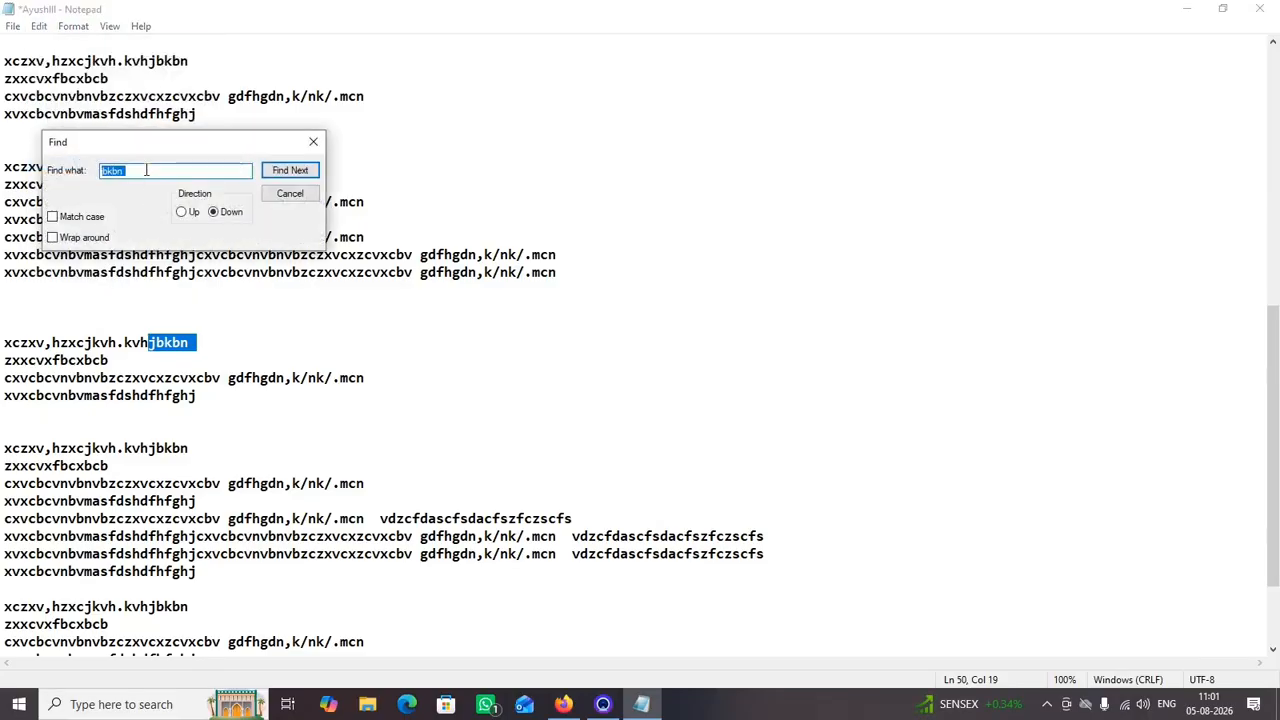
pyautogui.click(146, 170)
pyautogui.click(302, 172)
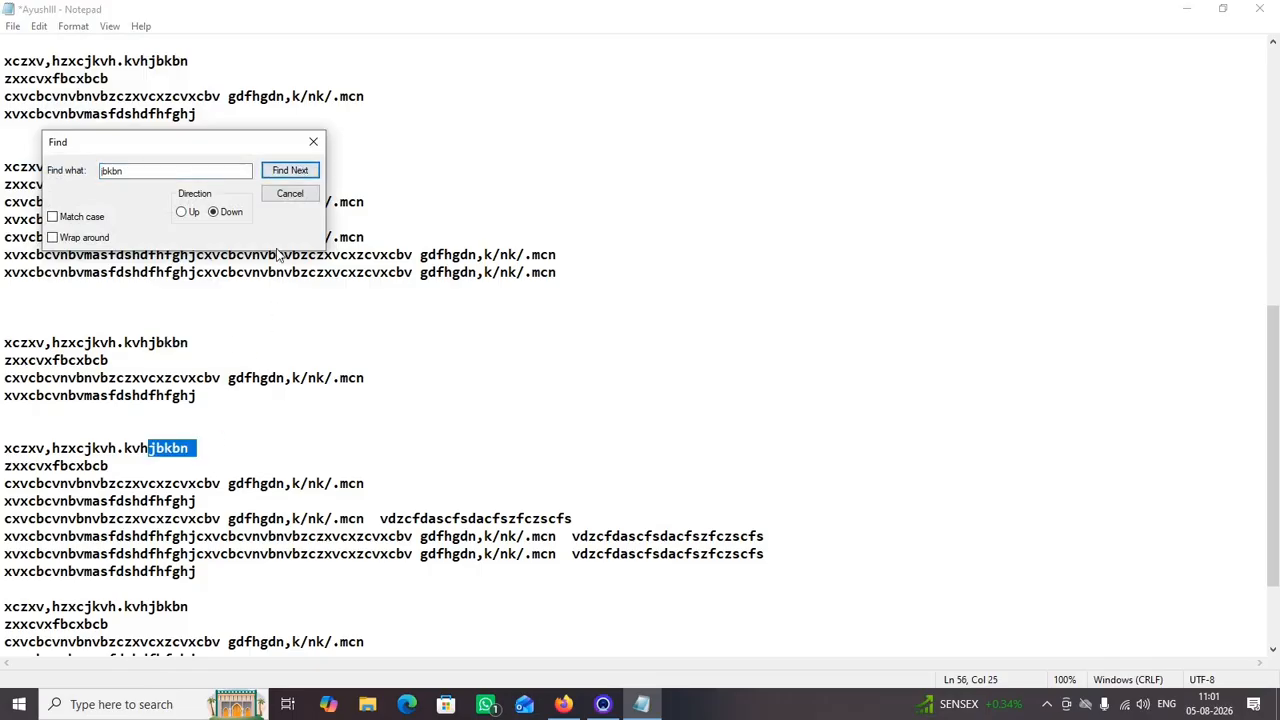
pyautogui.click(290, 171)
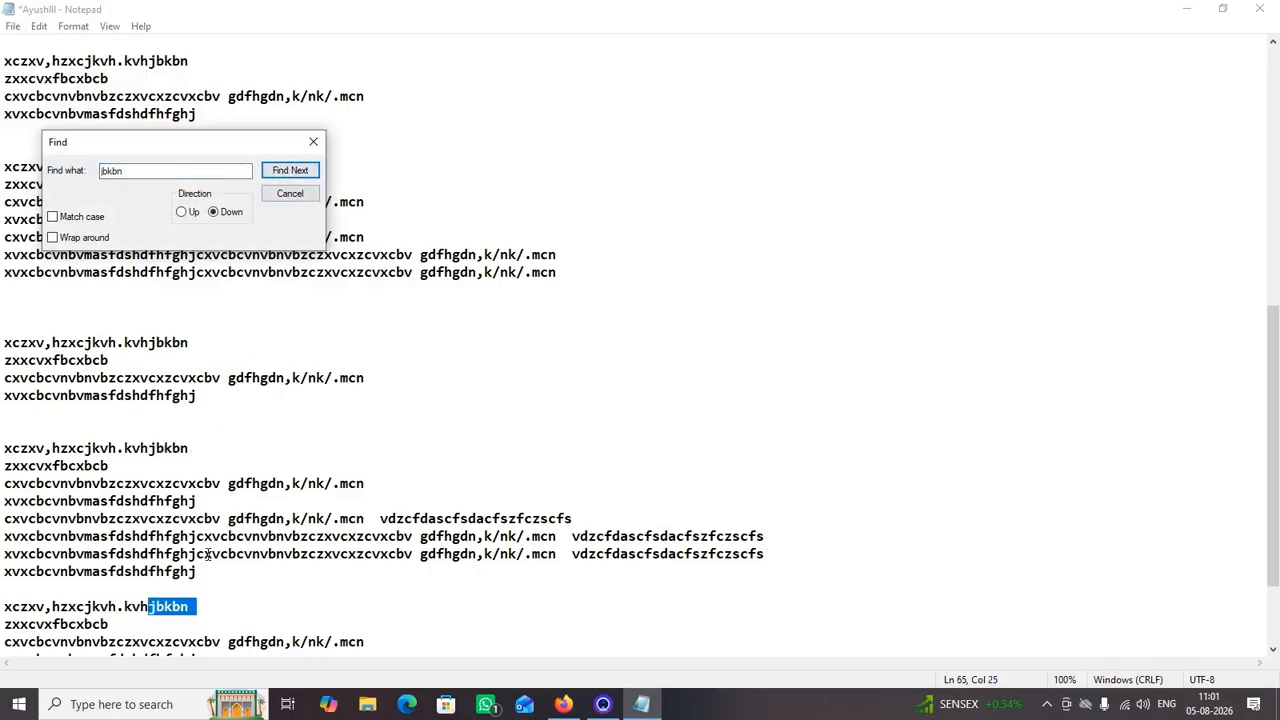
pyautogui.click(288, 195)
pyautogui.click(39, 26)
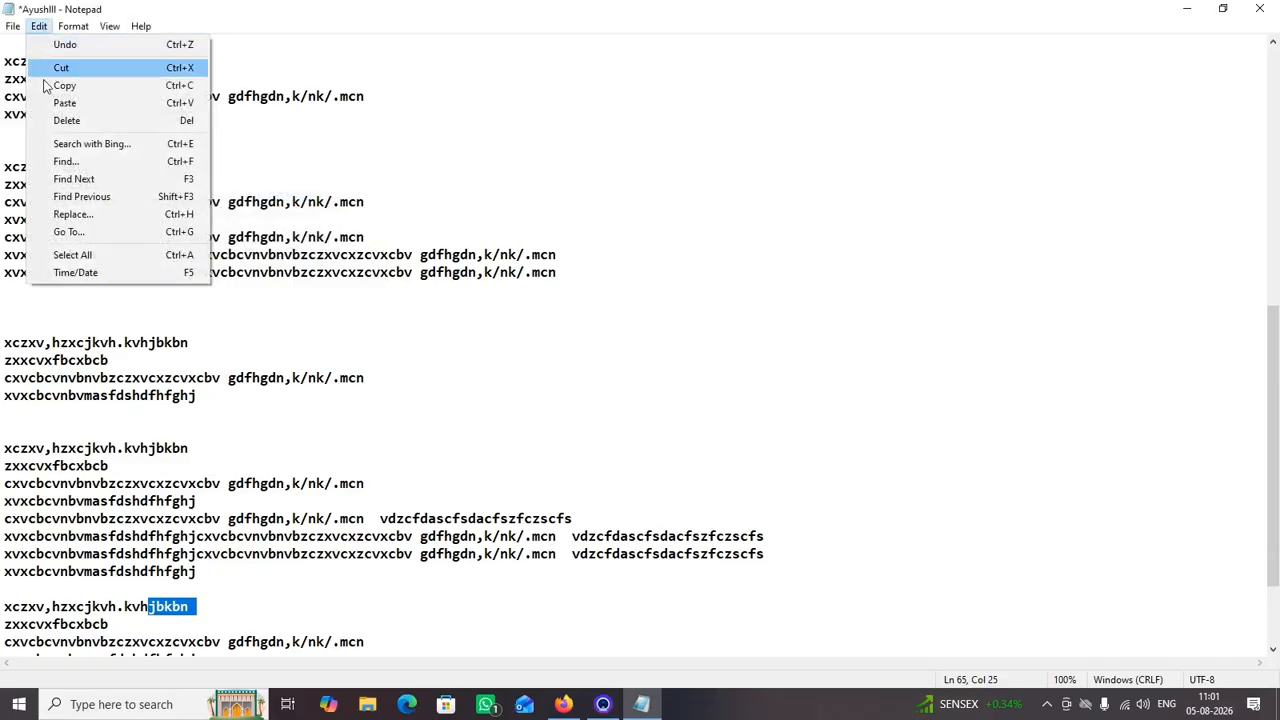
pyautogui.click(68, 161)
pyautogui.click(289, 193)
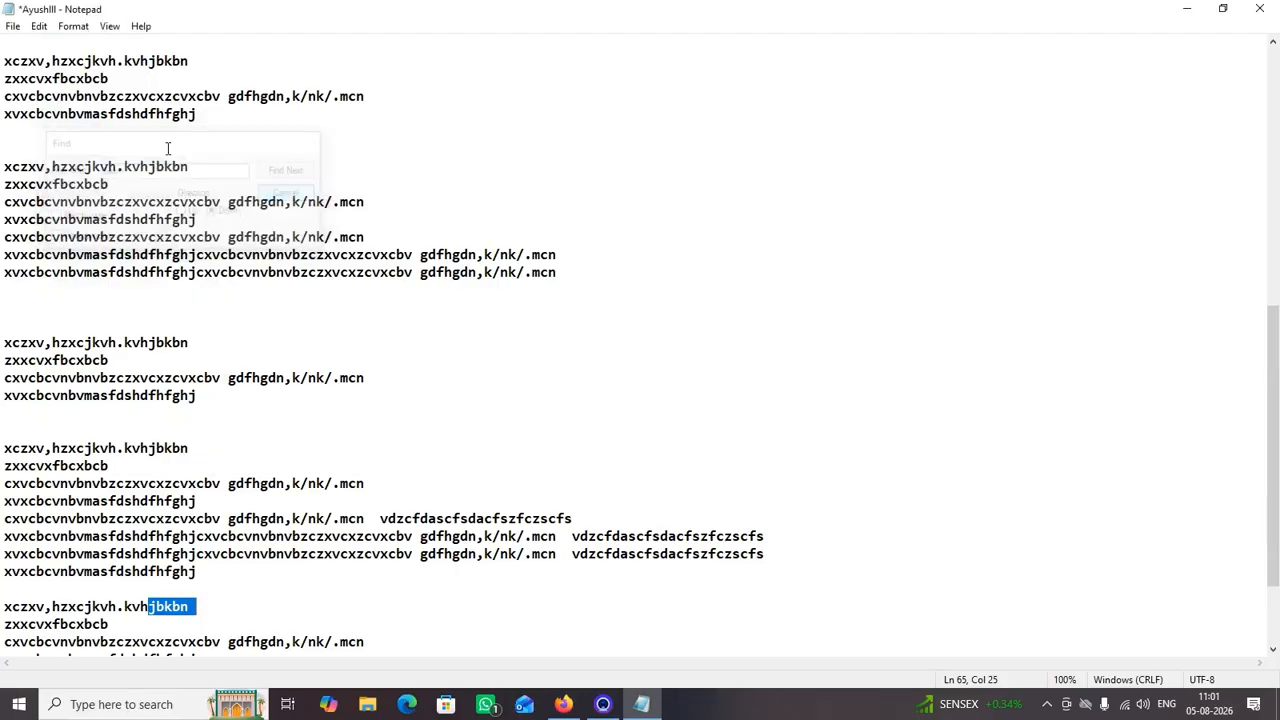
# Jump to the following occurrence of "jbkbn" with the Find Next command
pyautogui.click(44, 28)
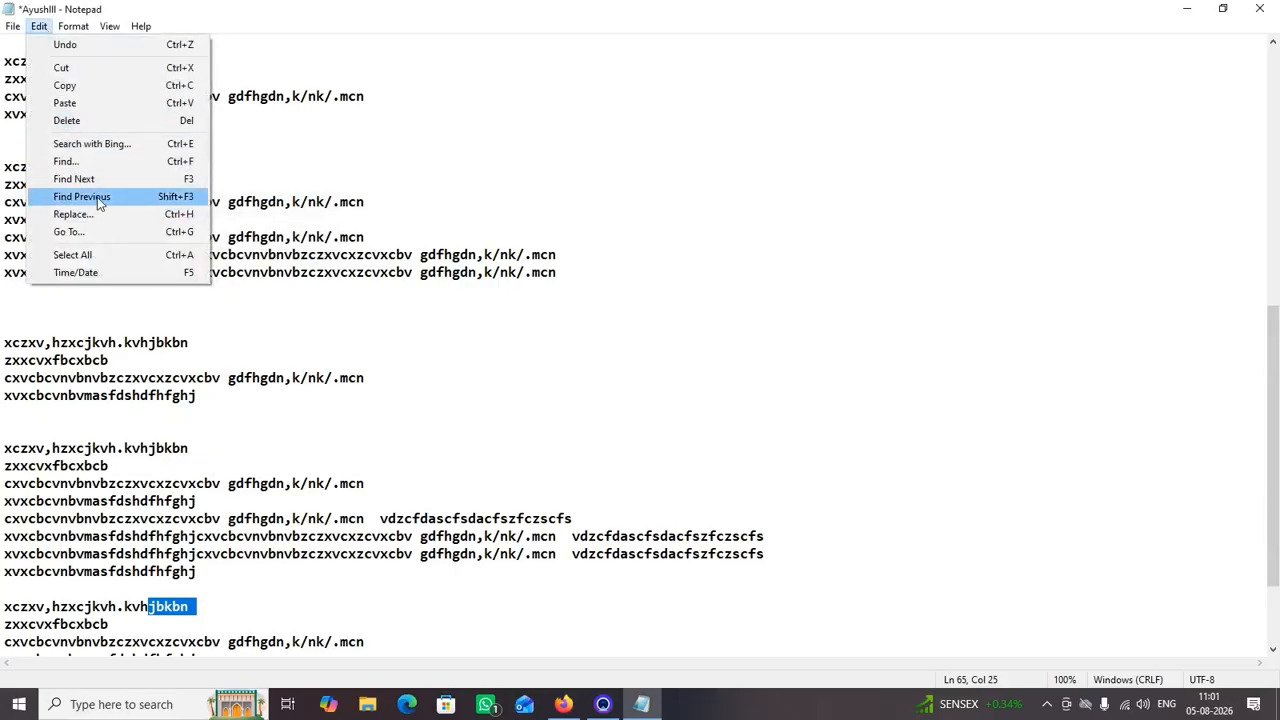
pyautogui.click(74, 179)
pyautogui.scroll(1, 71, 210)
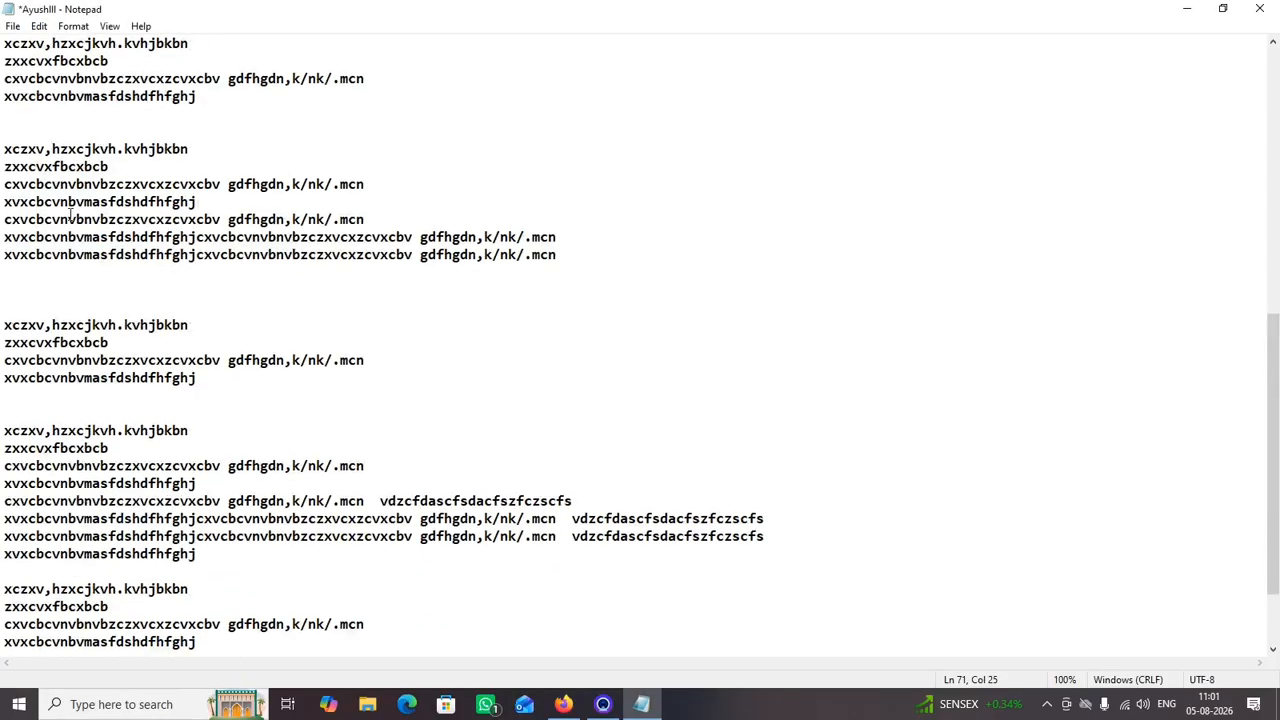
# Replace every occurrence of "jbkbn" in the document with a person's first name
pyautogui.click(39, 26)
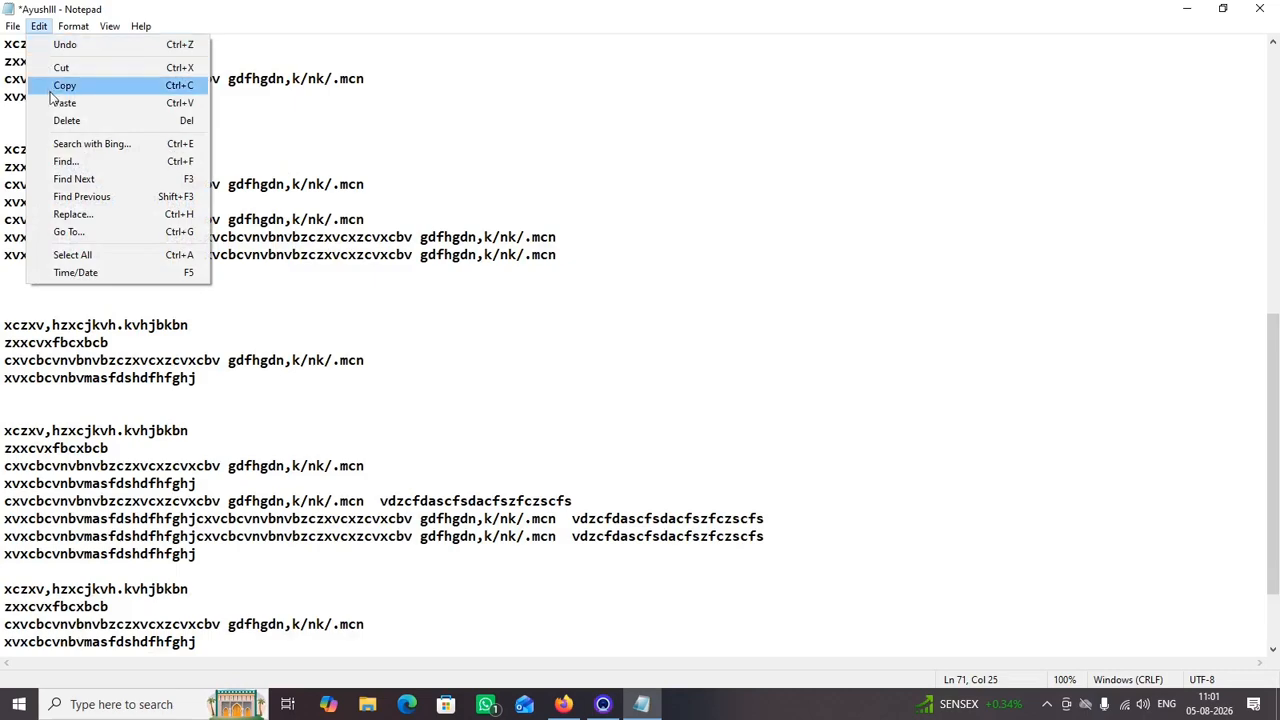
pyautogui.click(103, 214)
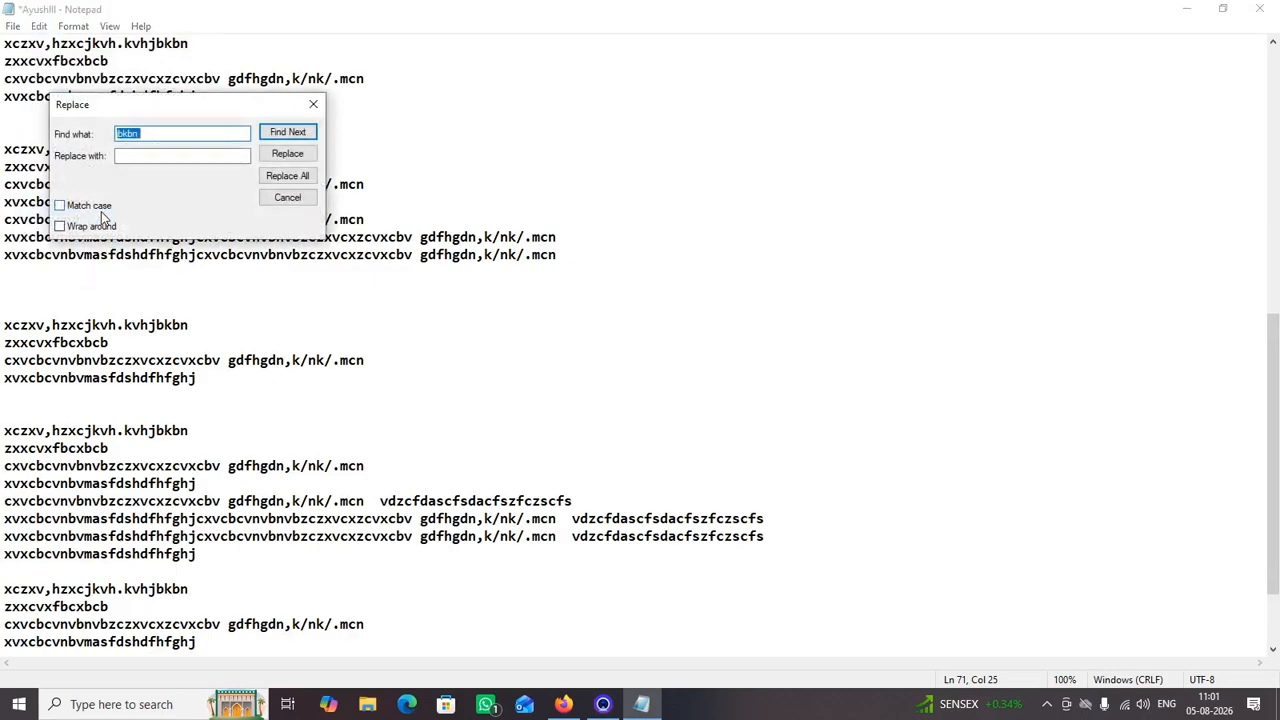
pyautogui.click(139, 155)
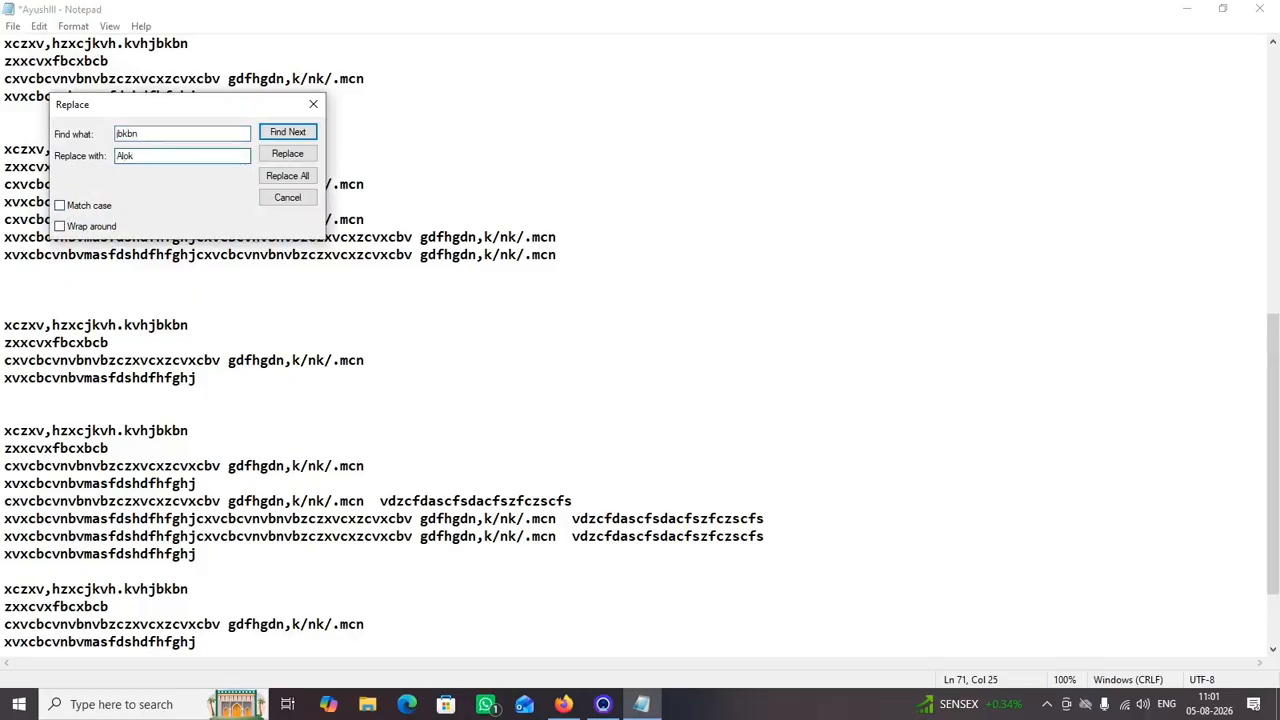
pyautogui.click(291, 178)
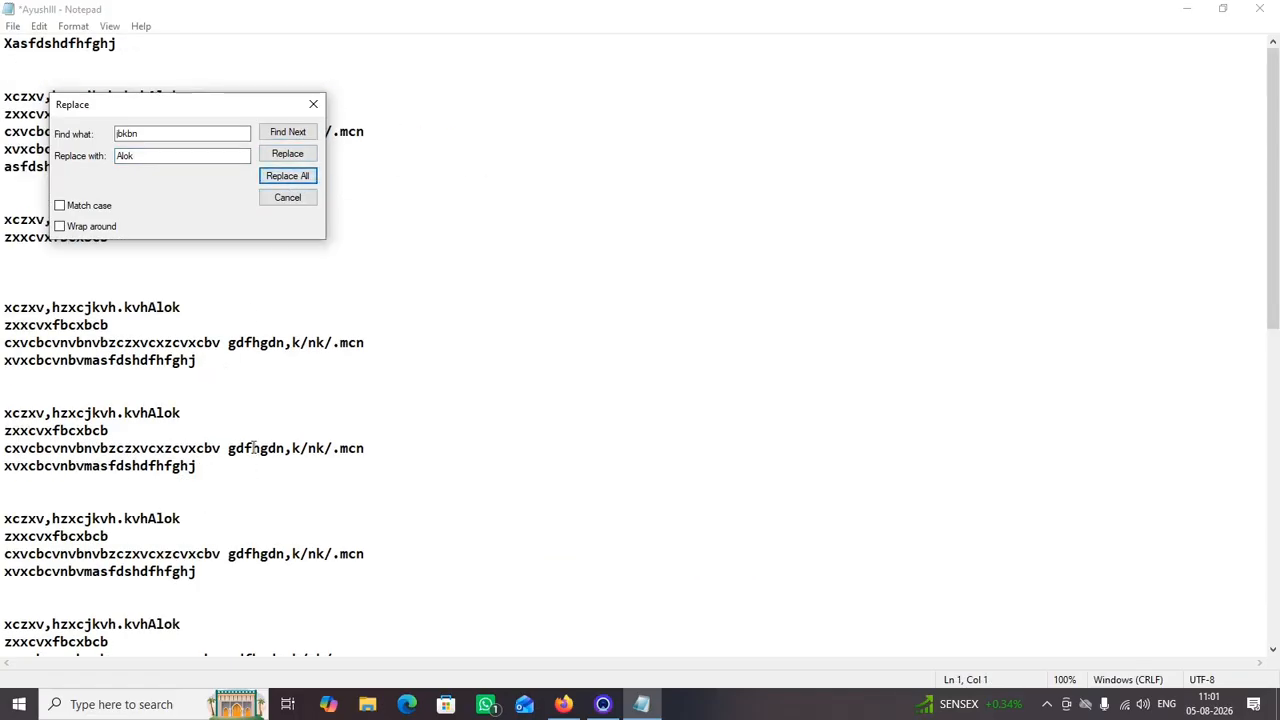
pyautogui.click(288, 200)
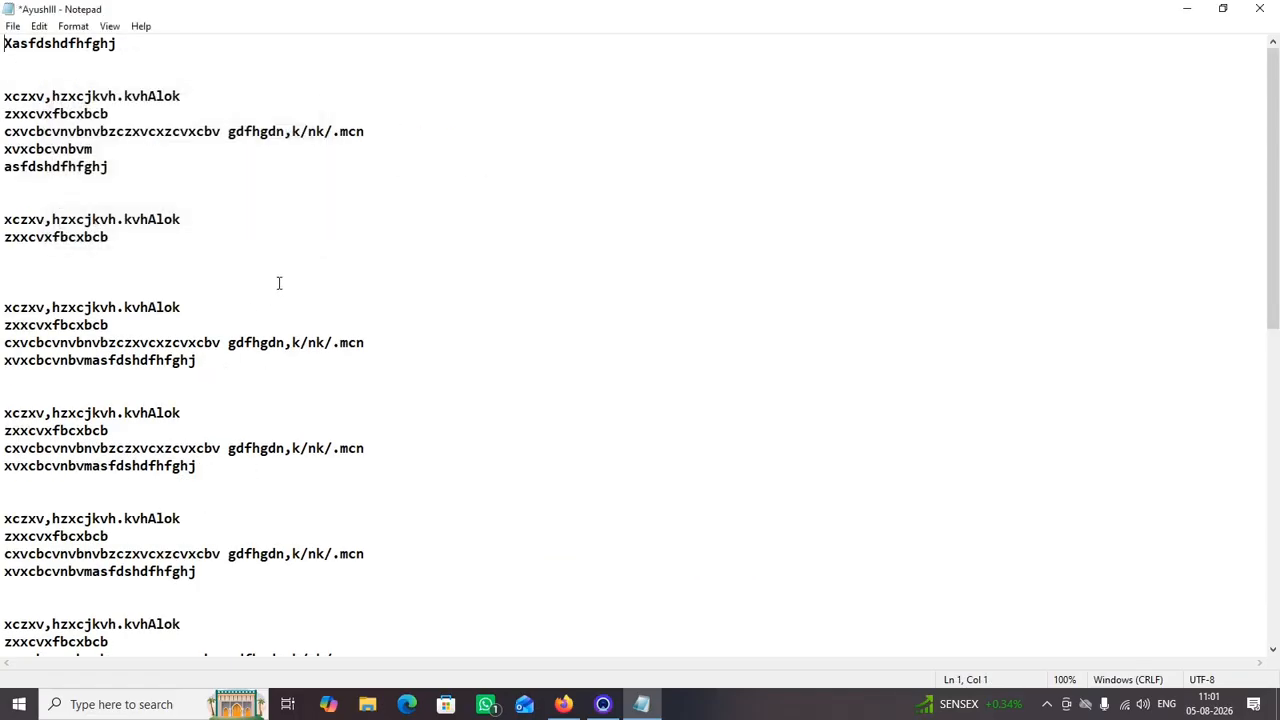
# Highlight the replaced word at the ends of lines 11, 16 and 34 in turn to check the replacements
pyautogui.moveTo(181, 219); pyautogui.dragTo(150, 219)
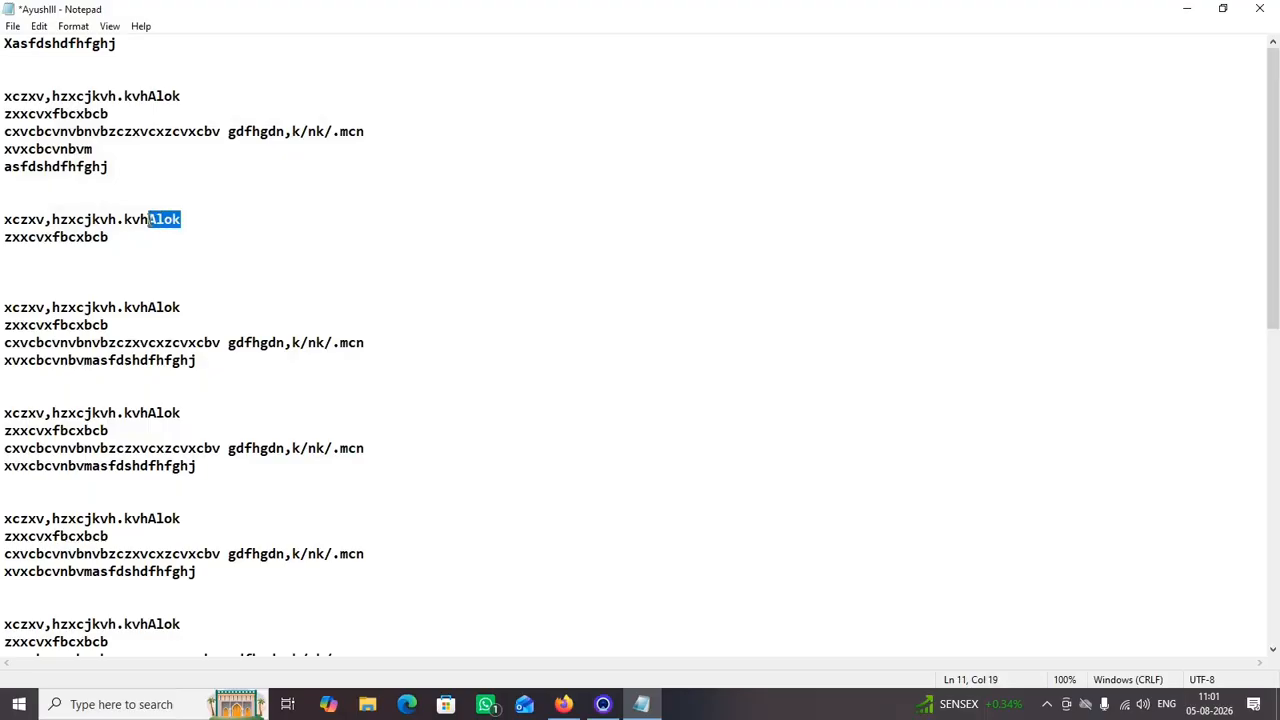
pyautogui.moveTo(186, 308); pyautogui.dragTo(149, 308)
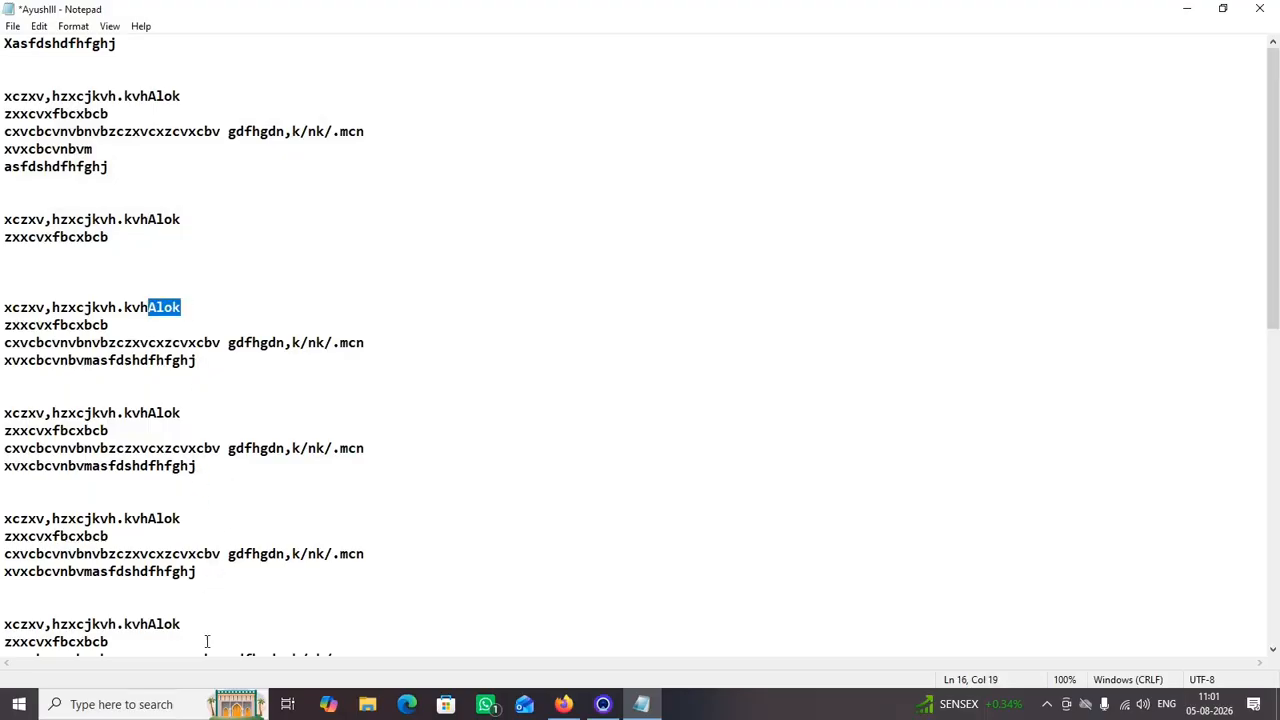
pyautogui.moveTo(181, 624); pyautogui.dragTo(154, 624)
pyautogui.click(362, 202)
# Move the cursor to line 1 with the Go To command
pyautogui.click(39, 26)
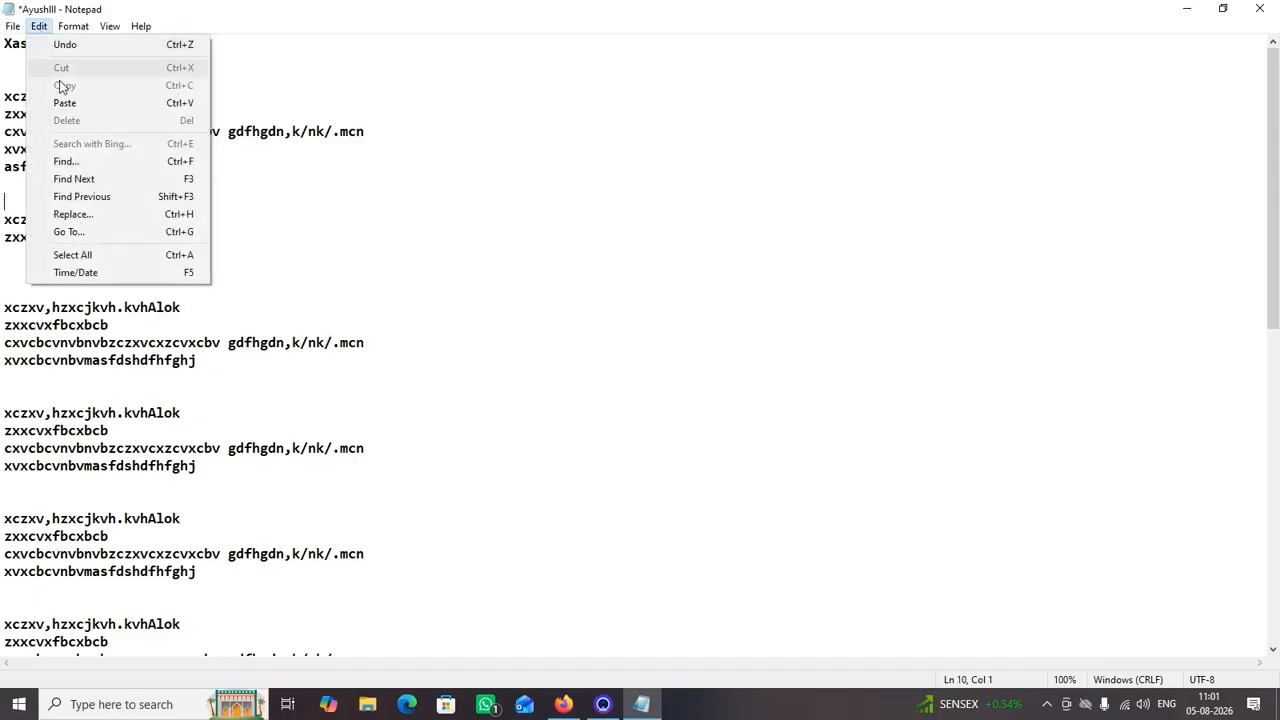
pyautogui.click(135, 233)
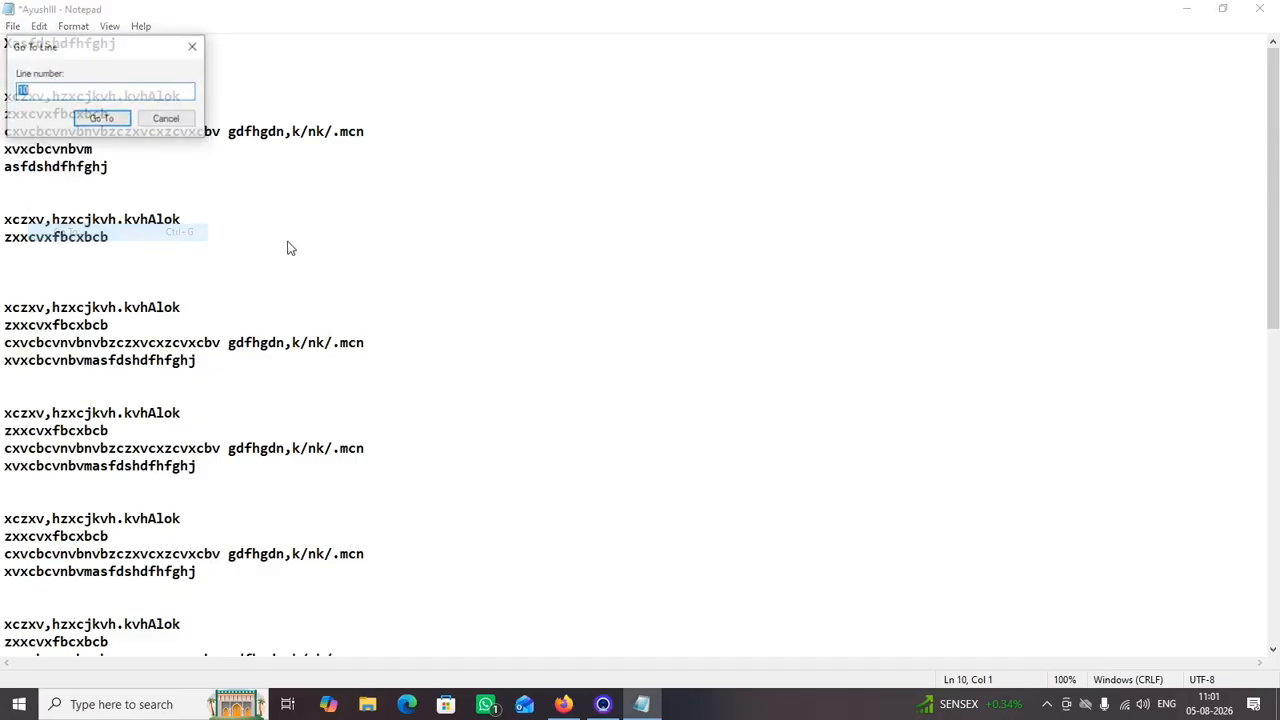
pyautogui.moveTo(96, 48); pyautogui.dragTo(616, 89)
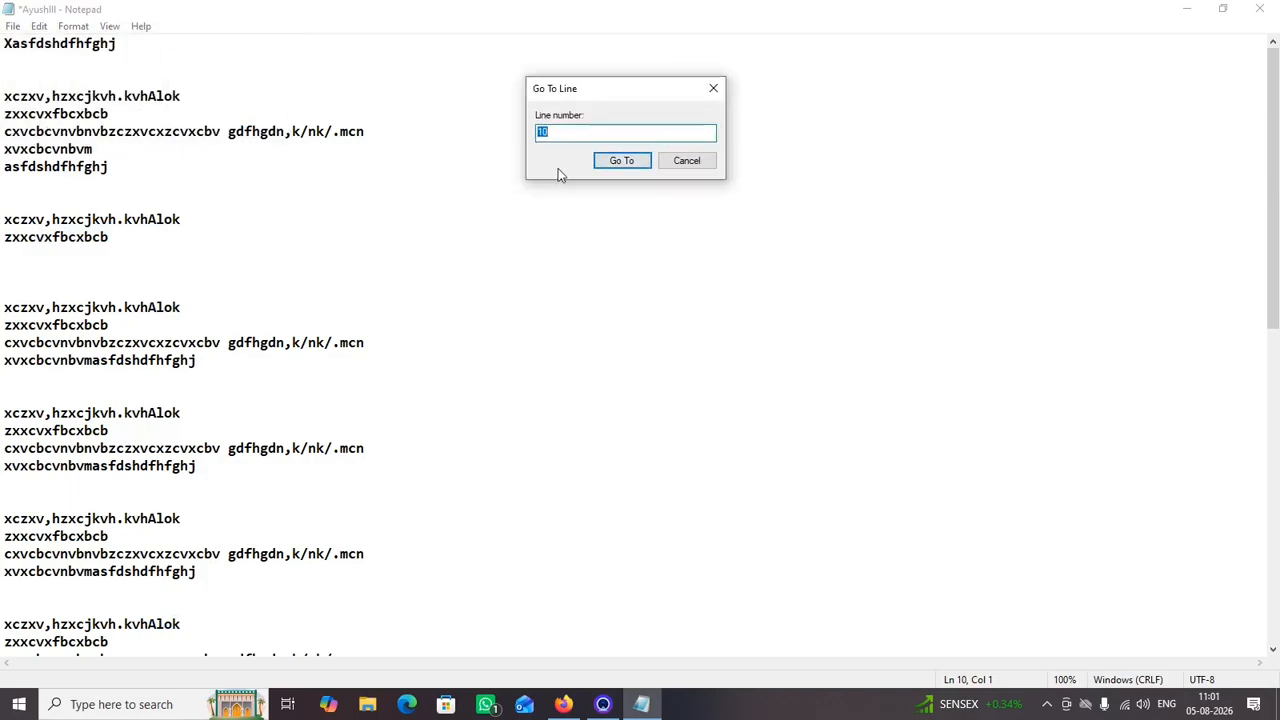
pyautogui.write('1')
pyautogui.click(614, 163)
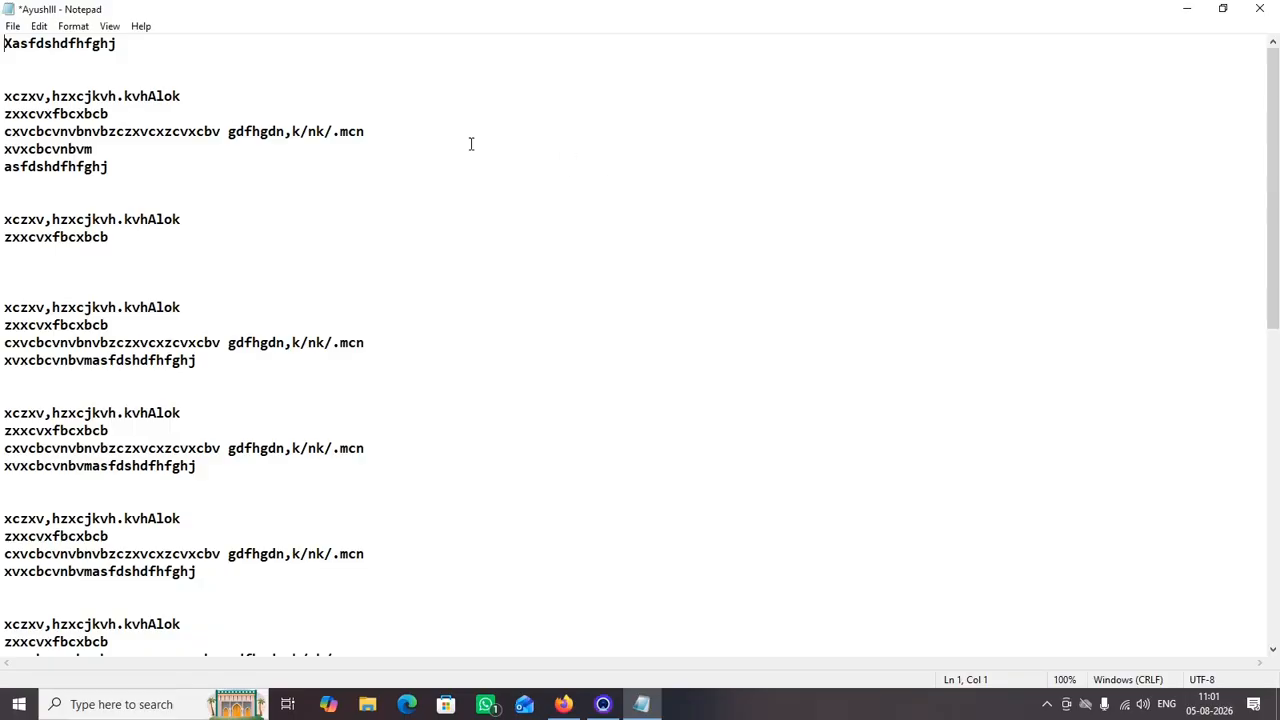
# Move the cursor to line 10 with the Go To command
pyautogui.click(39, 26)
pyautogui.click(98, 234)
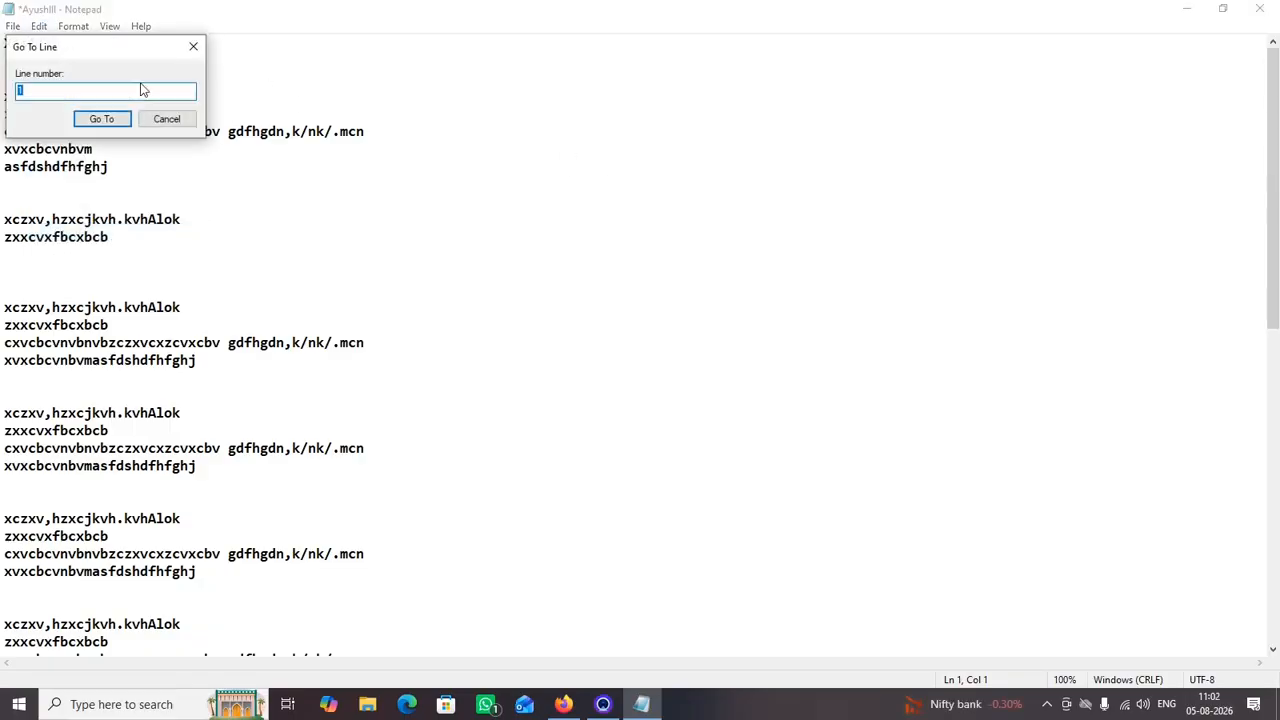
pyautogui.moveTo(109, 40); pyautogui.dragTo(578, 96)
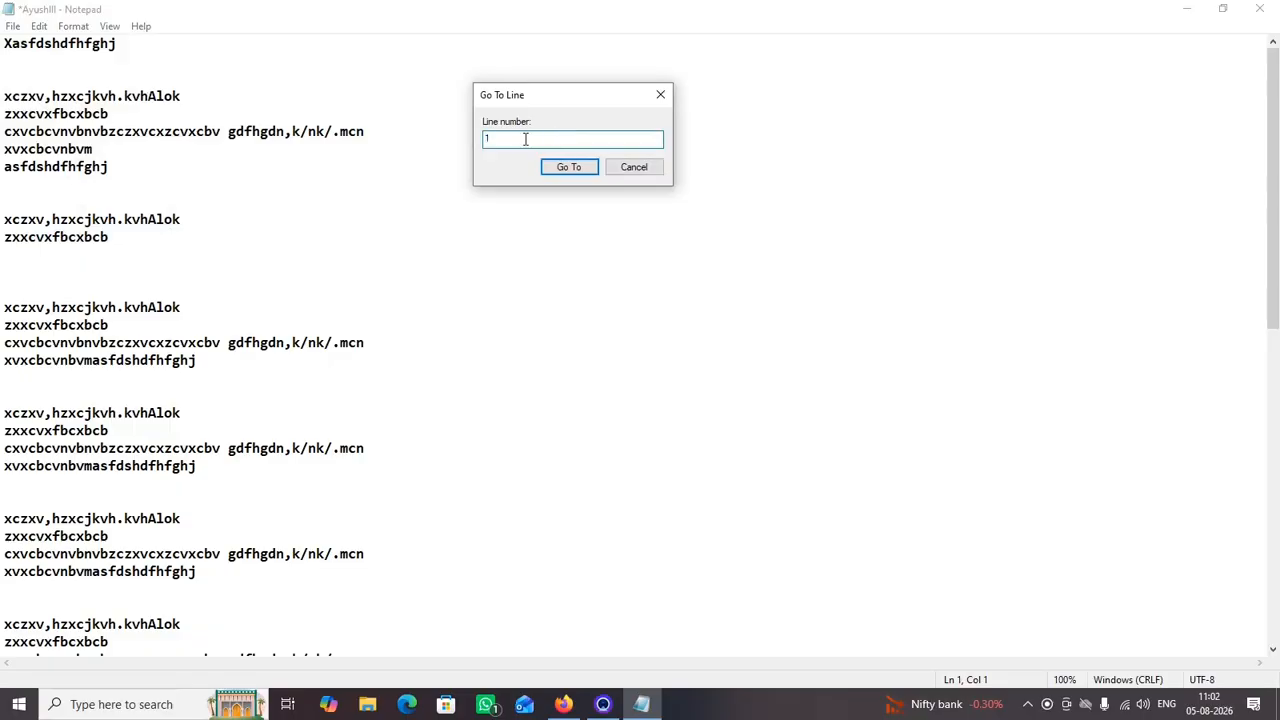
pyautogui.press('Return')
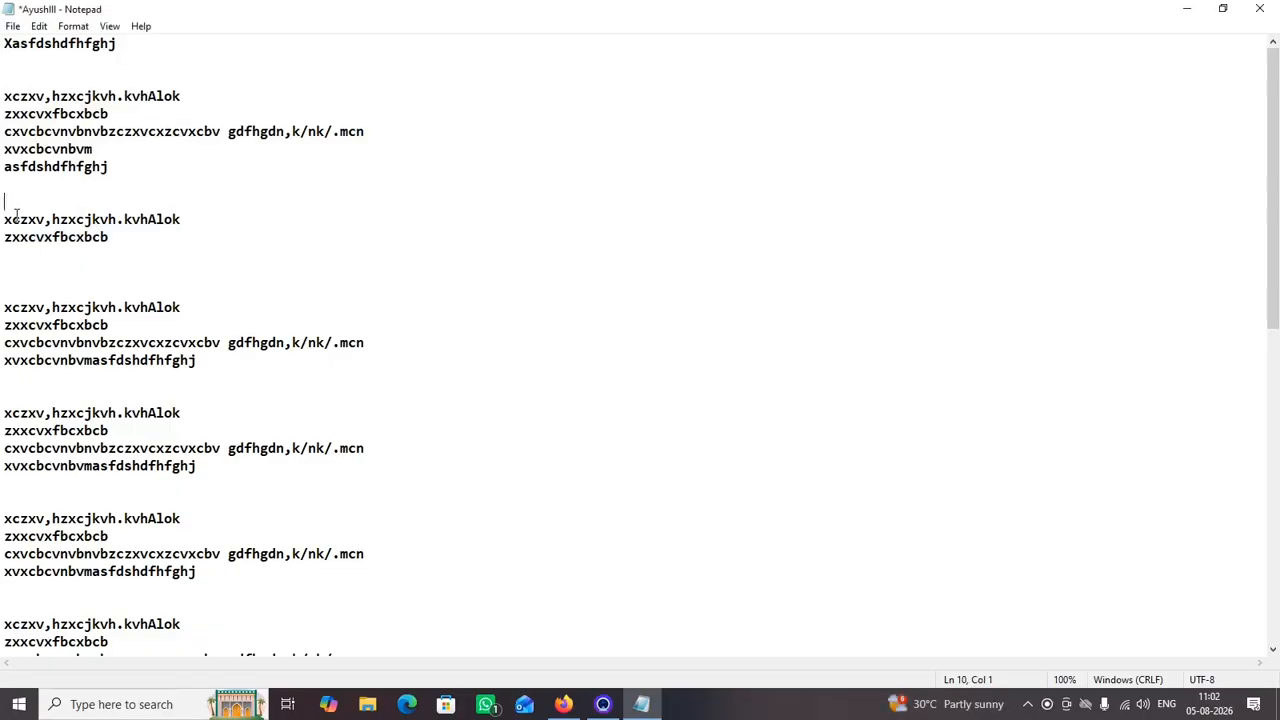
# Select all the text in the document, and clear the selection
pyautogui.click(39, 26)
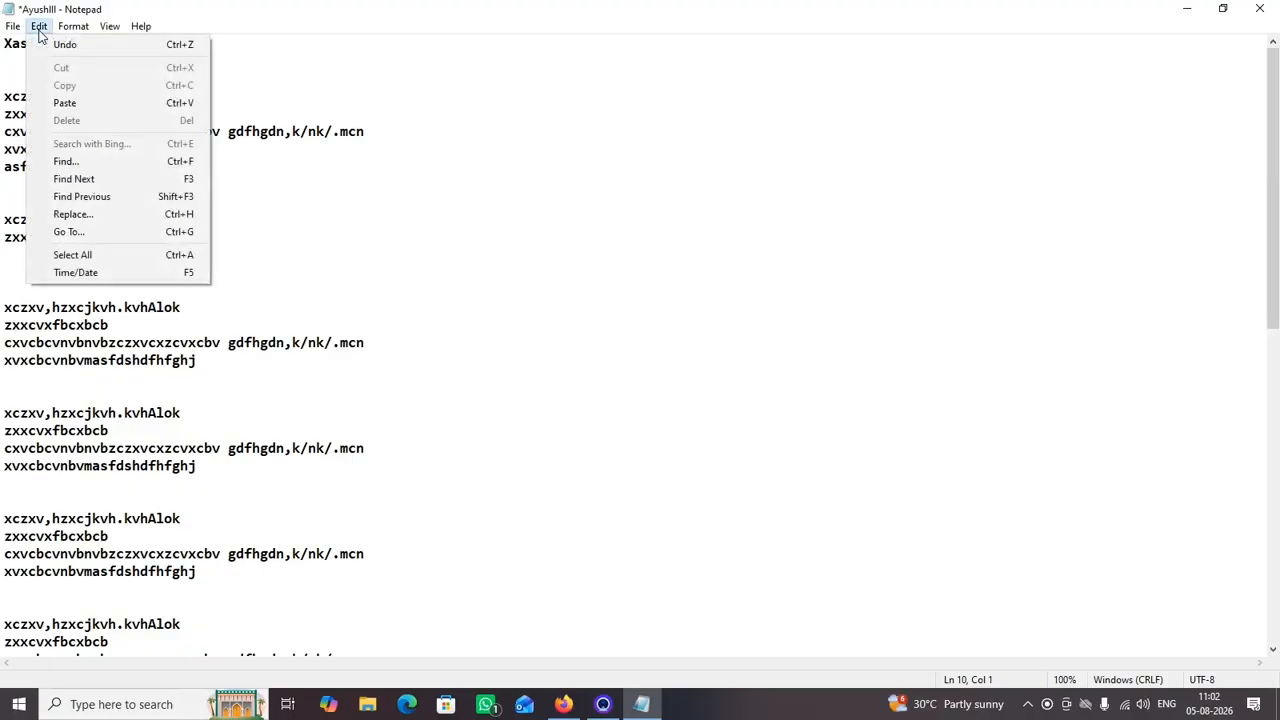
pyautogui.click(115, 262)
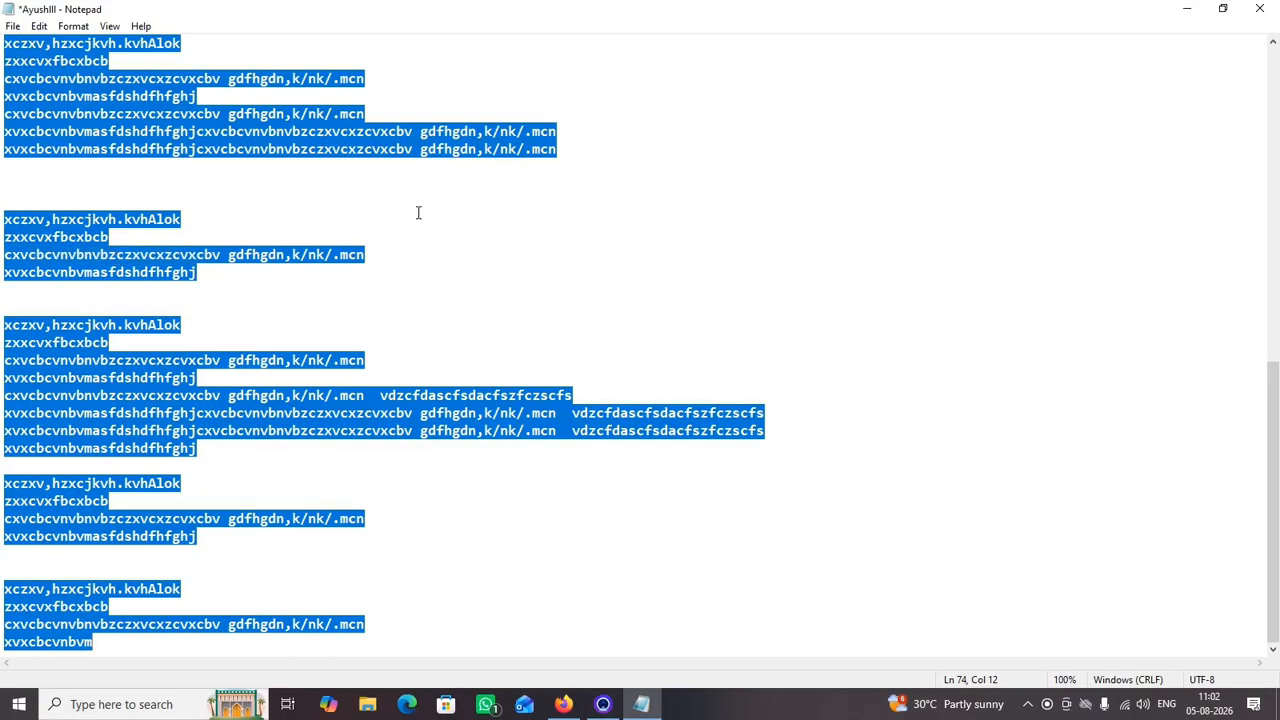
pyautogui.click(411, 507)
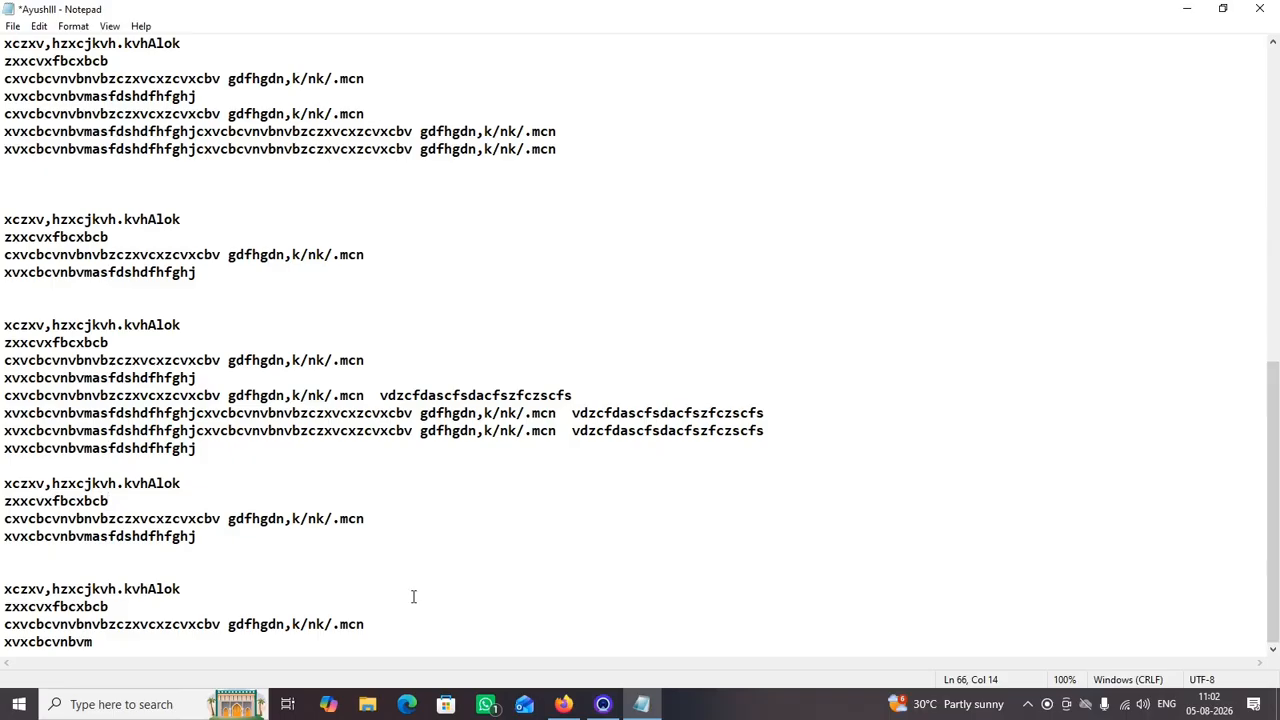
# Insert the current time and date after a few spaces at the end of line 52
pyautogui.click(39, 26)
pyautogui.click(372, 336)
pyautogui.click(389, 257)
pyautogui.click(39, 26)
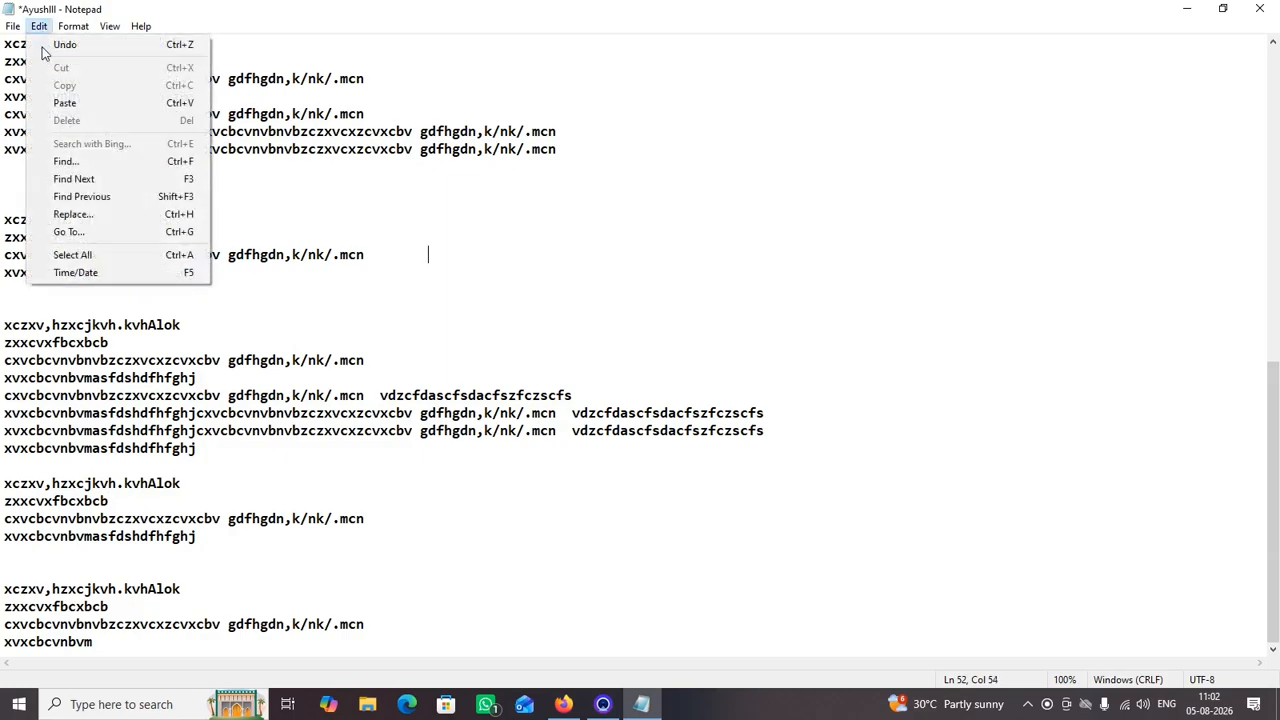
pyautogui.click(76, 273)
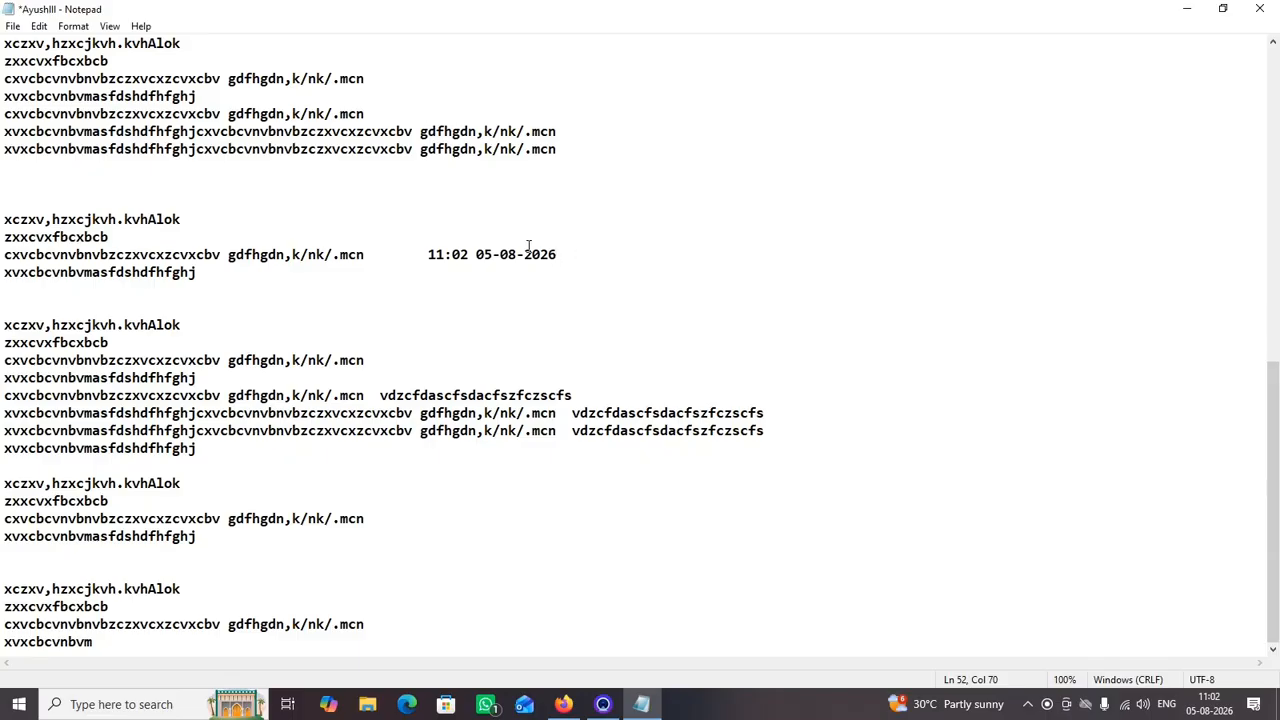
pyautogui.click(39, 26)
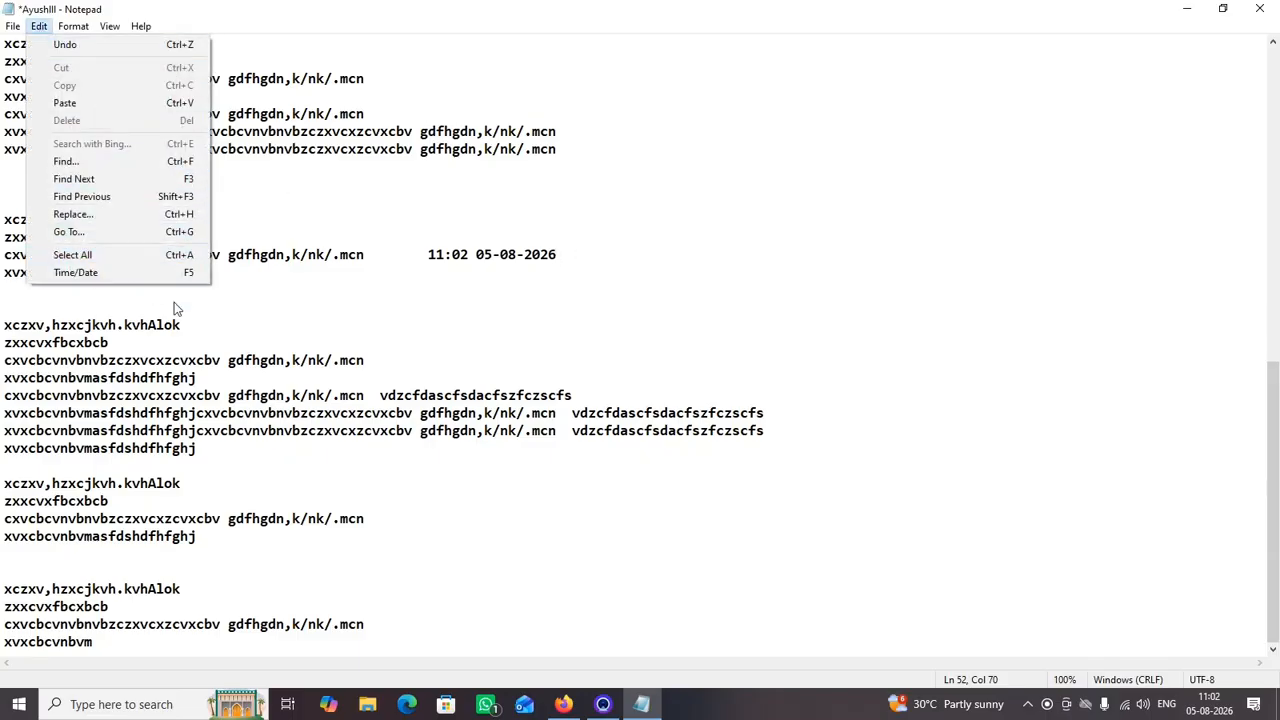
pyautogui.click(258, 323)
pyautogui.click(73, 26)
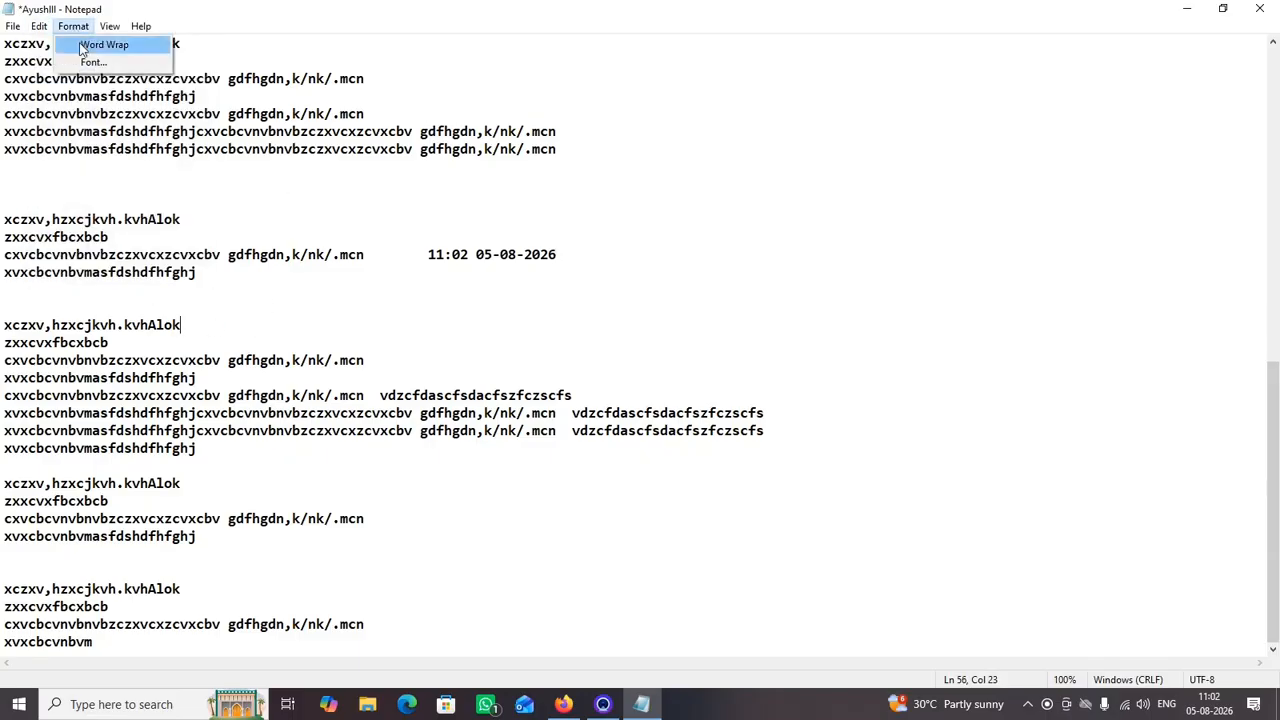
pyautogui.click(550, 294)
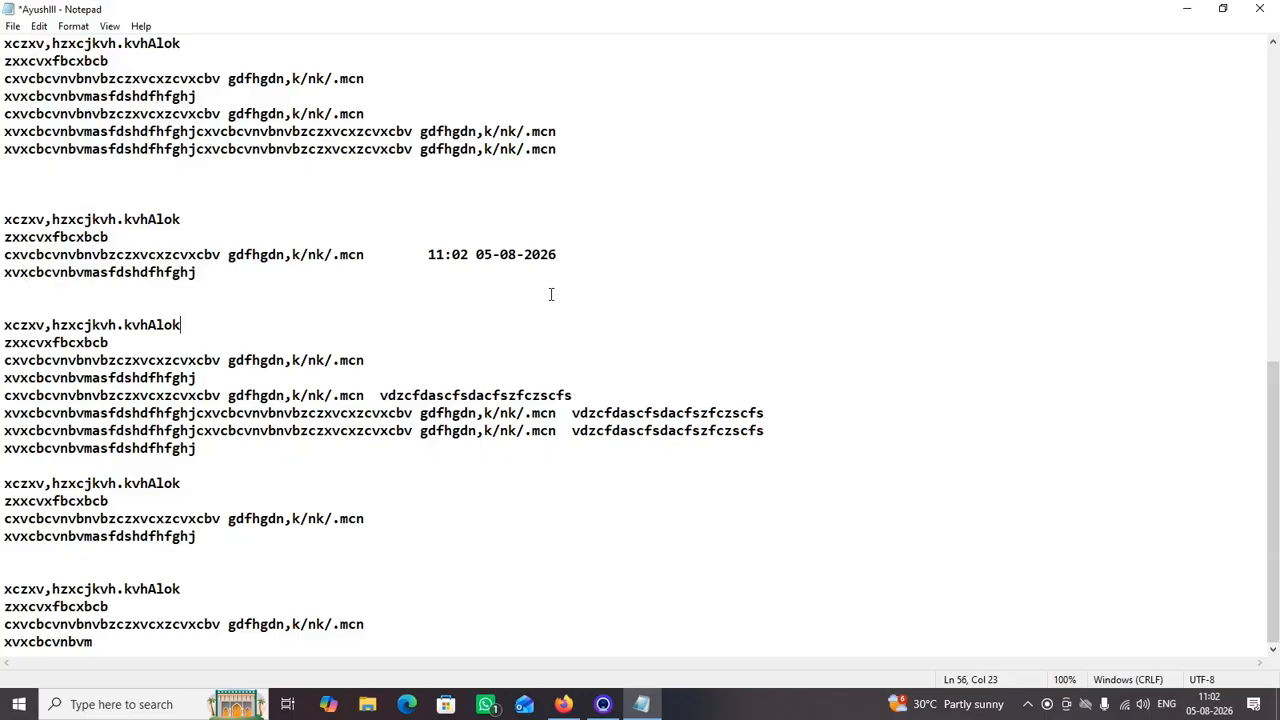
# Turn on Word Wrap and append "xdzscxv xcvx" with a long unbroken run of the letter c to the end of line 25
pyautogui.click(73, 26)
pyautogui.click(88, 44)
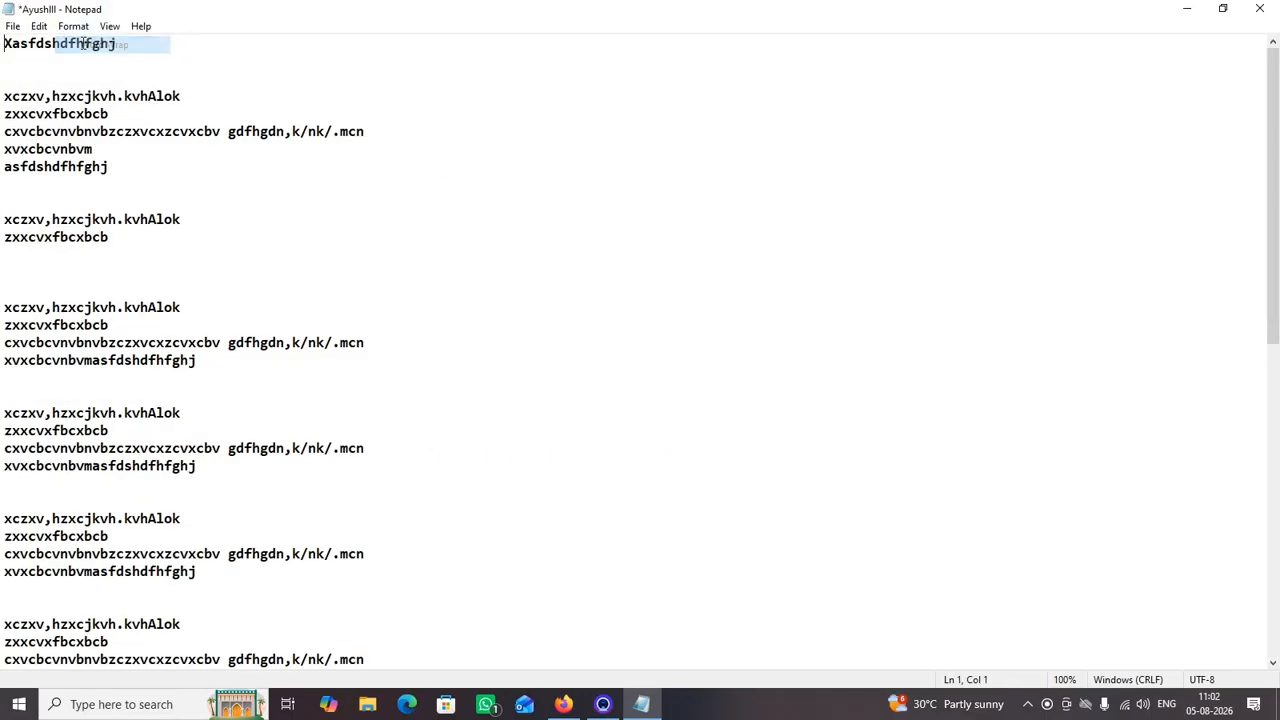
pyautogui.click(430, 403)
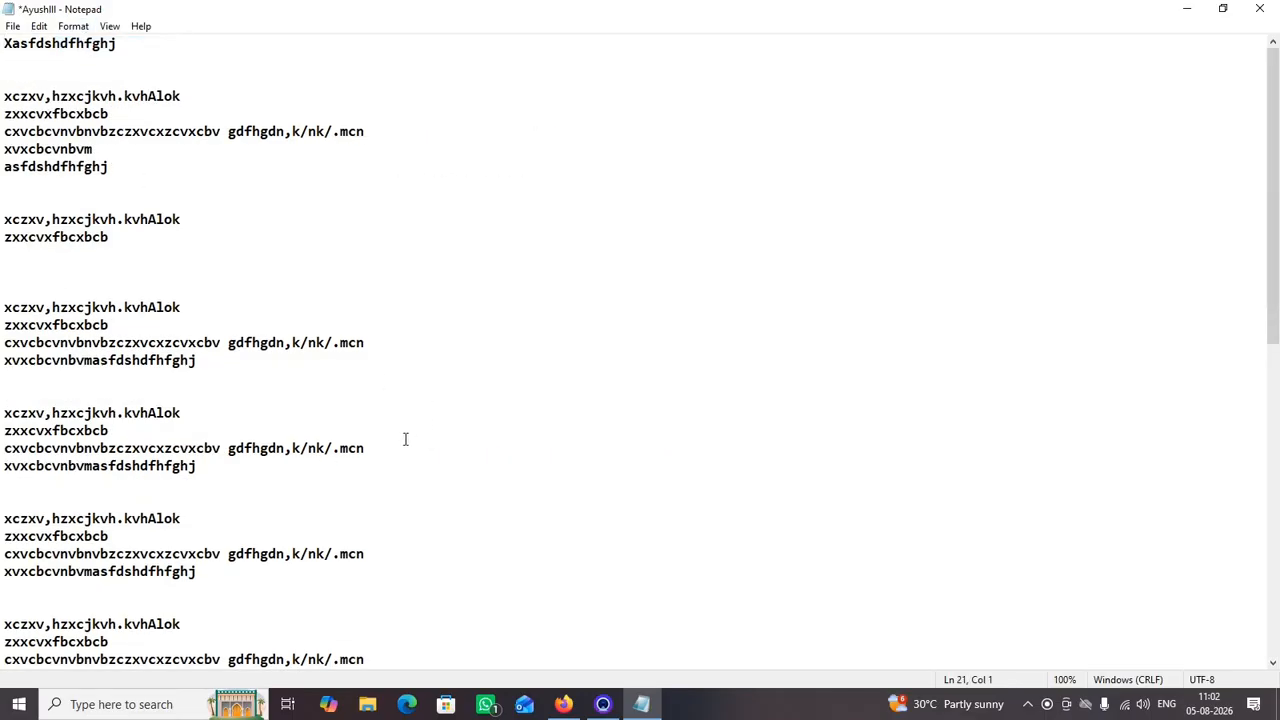
pyautogui.write('xdzscxv   xcvxcccccccccccc')
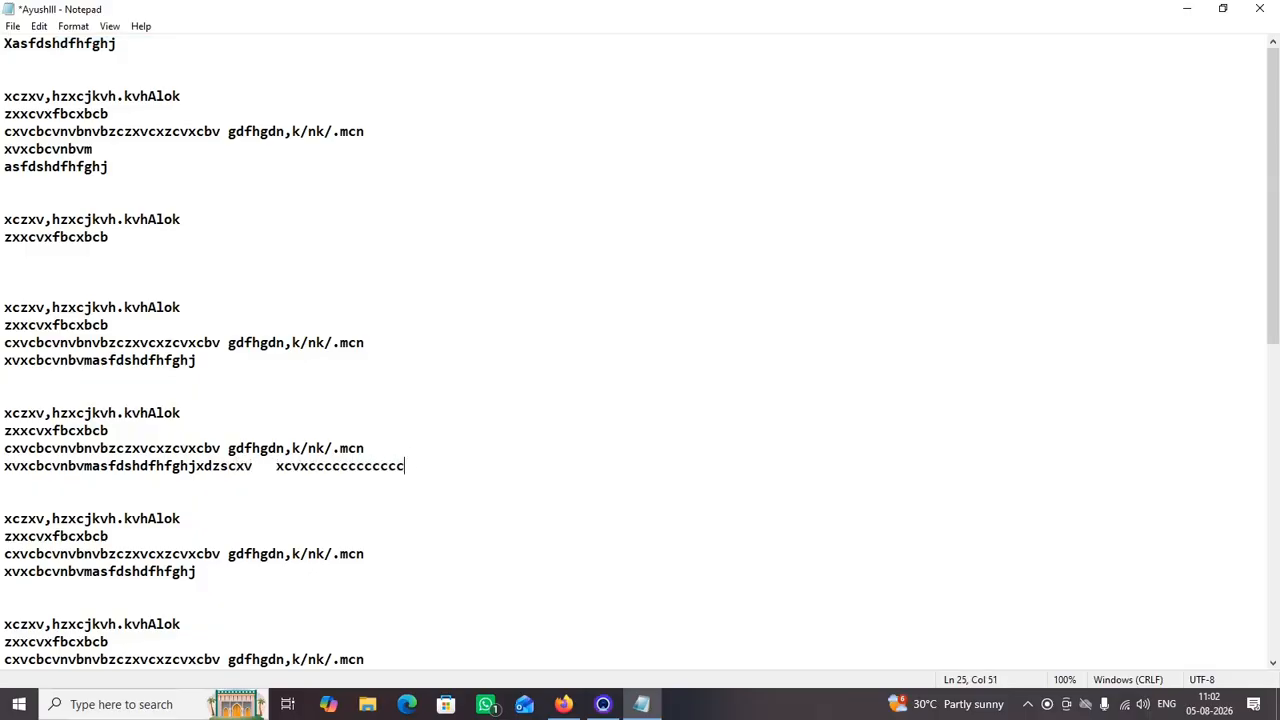
pyautogui.write('ccccccccccccccccccccccccccccccccccccccccccccccccccccccccccccccccccccccccc')
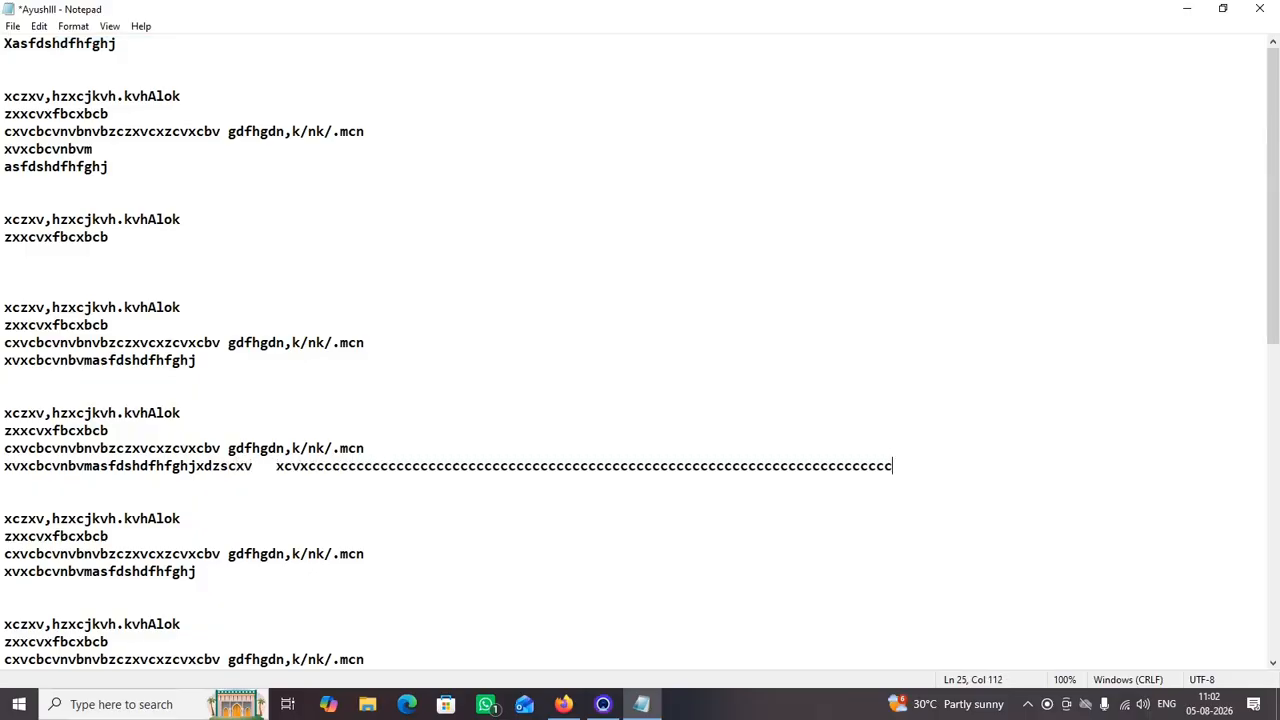
pyautogui.write('ccccccccccccccccccccccccccccccccccccccccccccccccccccccccccccccccccccccccccccccc')
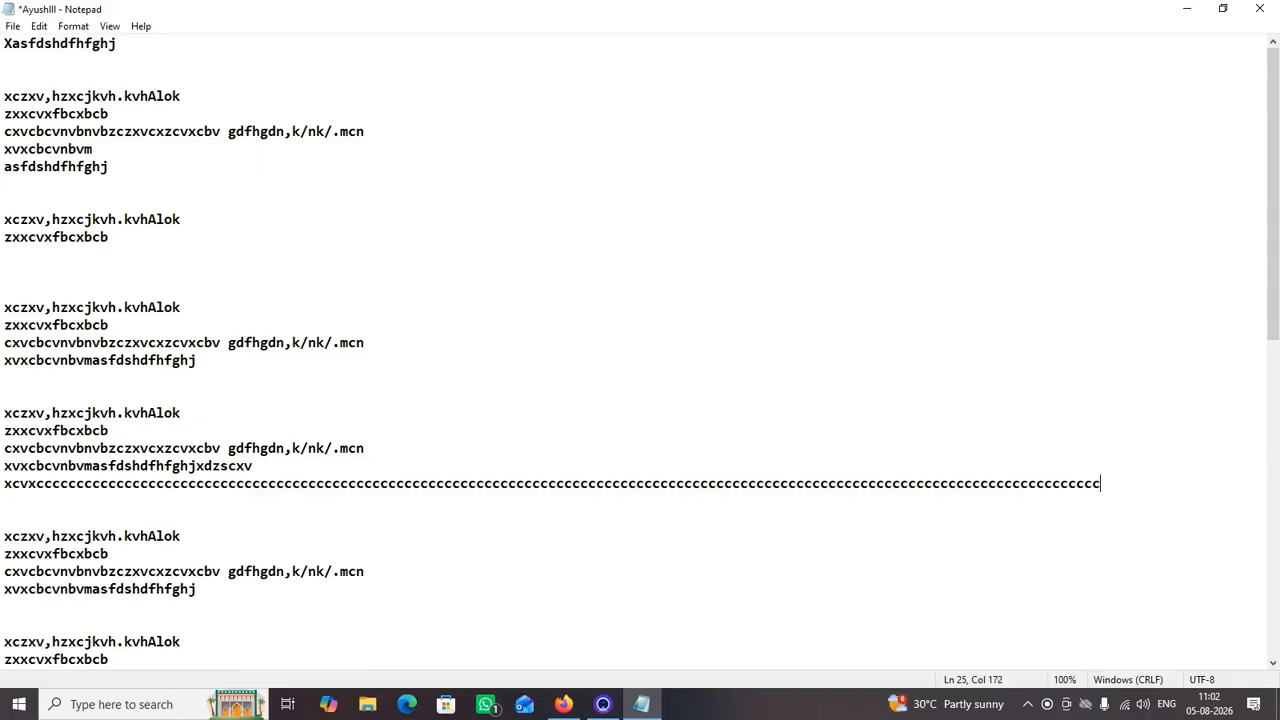
pyautogui.write('cccccccccccccccccccccccccccccccccccccccccccccccccccccccccccccccccccccccccc')
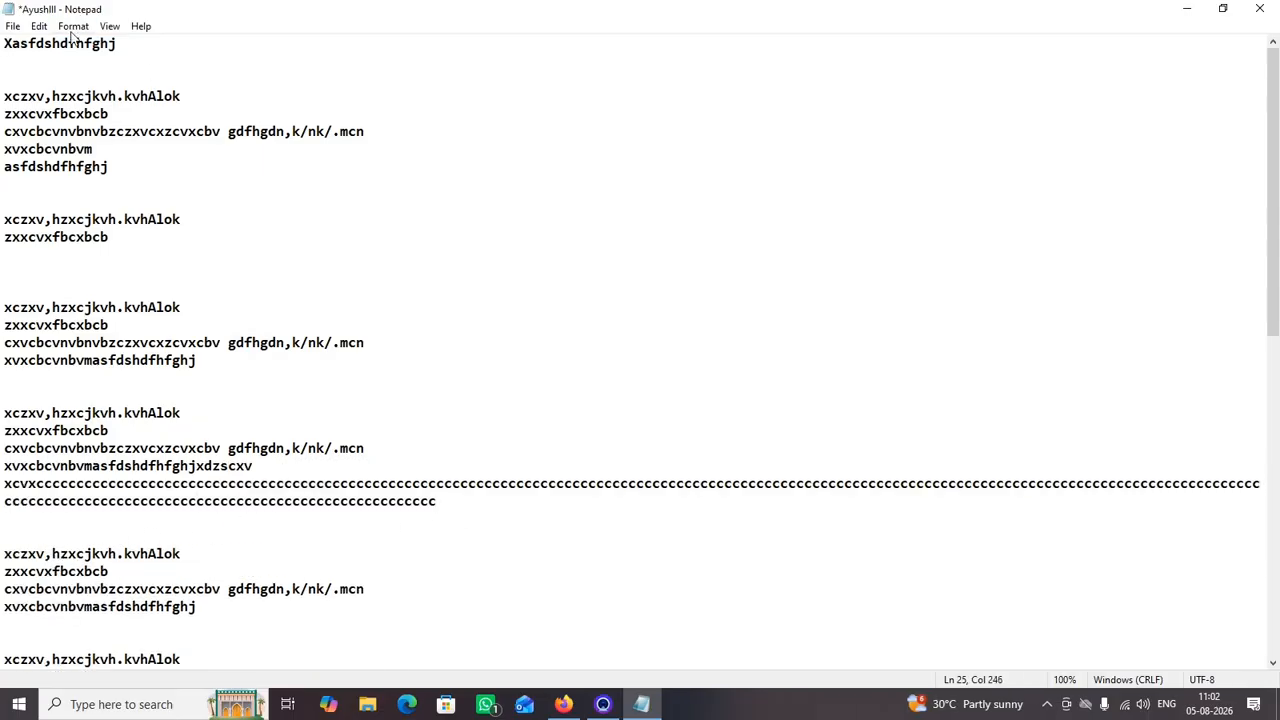
# Turn off Word Wrap so the long line 25 runs unbroken past the window edge
pyautogui.click(72, 27)
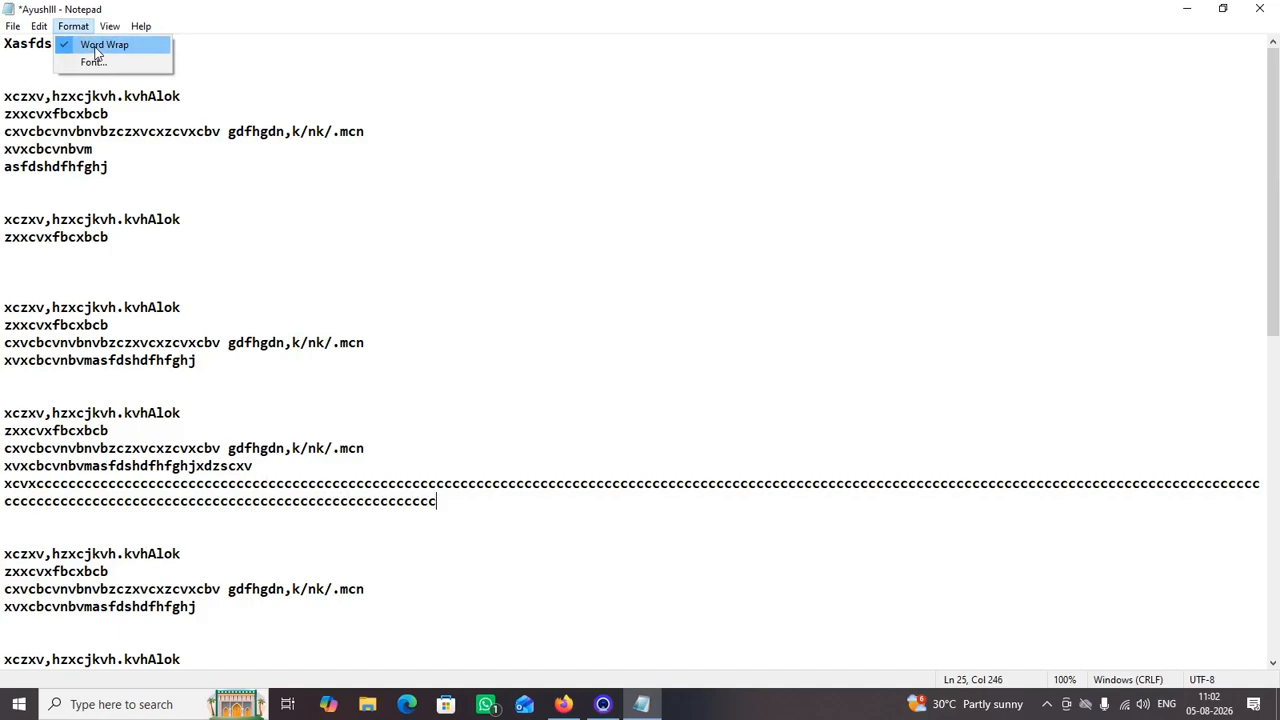
pyautogui.click(100, 45)
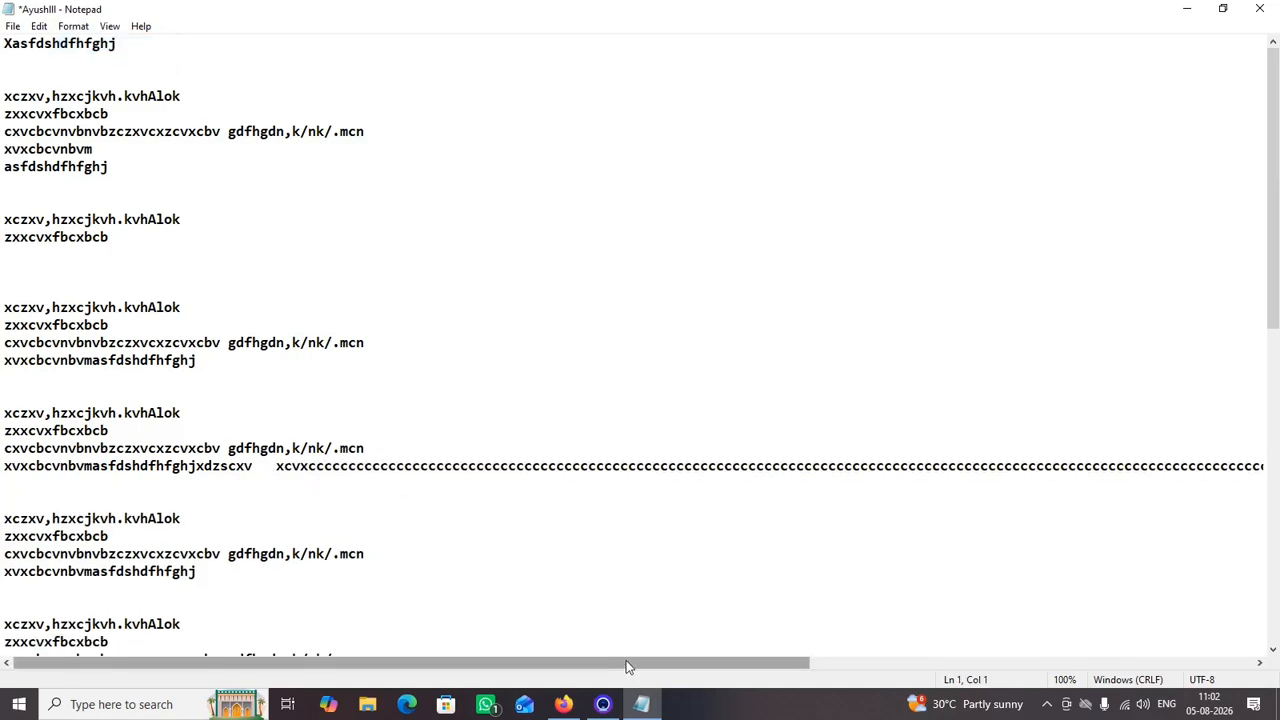
pyautogui.moveTo(626, 660); pyautogui.dragTo(123, 677)
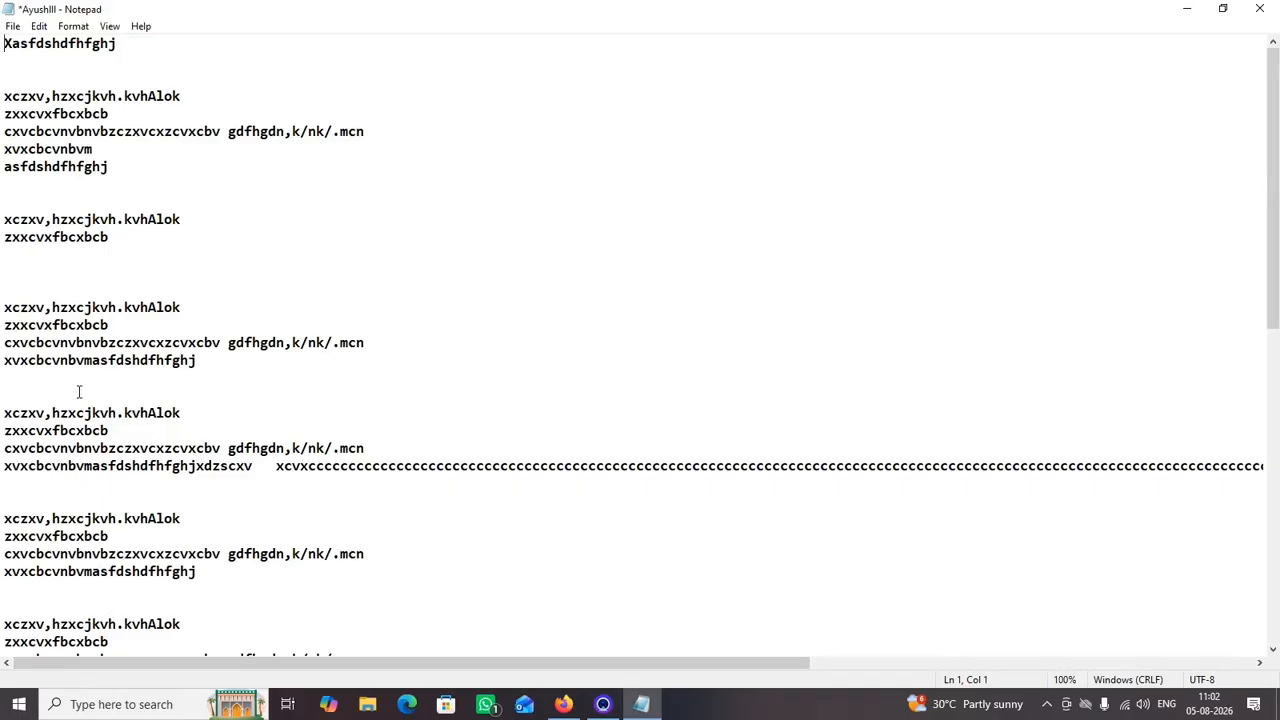
# Turn Word Wrap back on and look over the wrapped text of the document
pyautogui.click(73, 26)
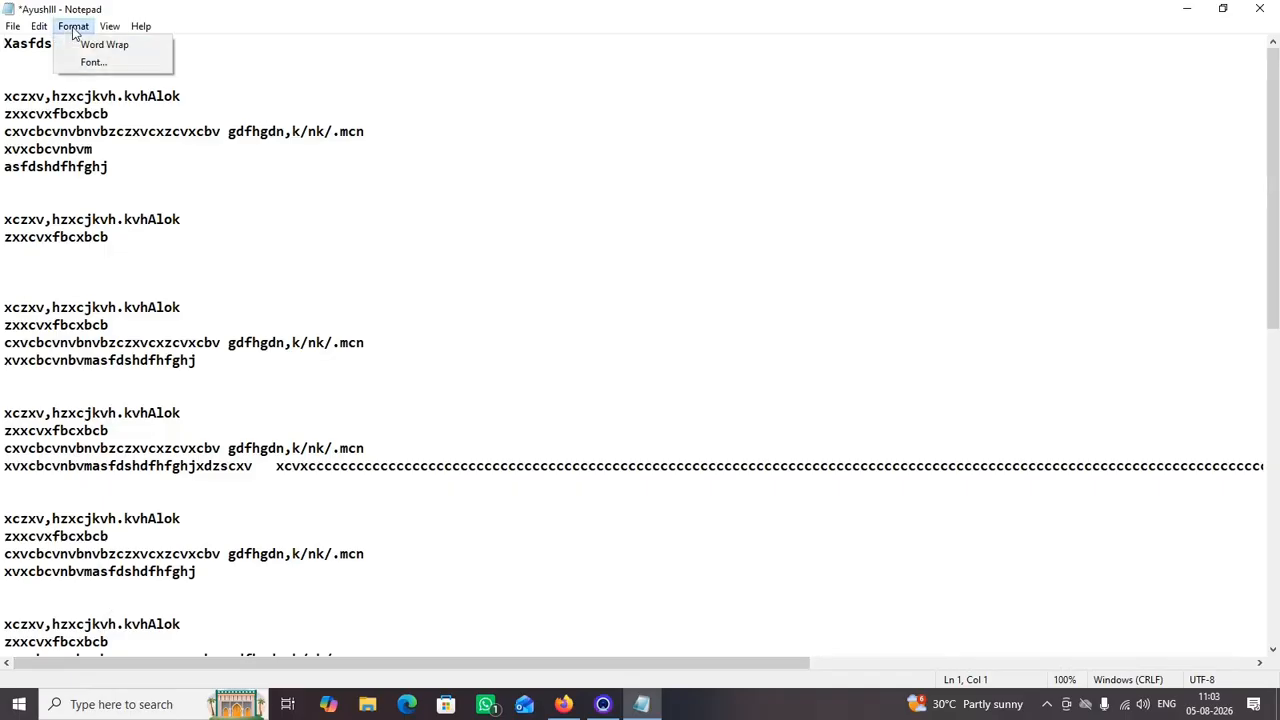
pyautogui.click(88, 44)
pyautogui.scroll(-4, 489, 549)
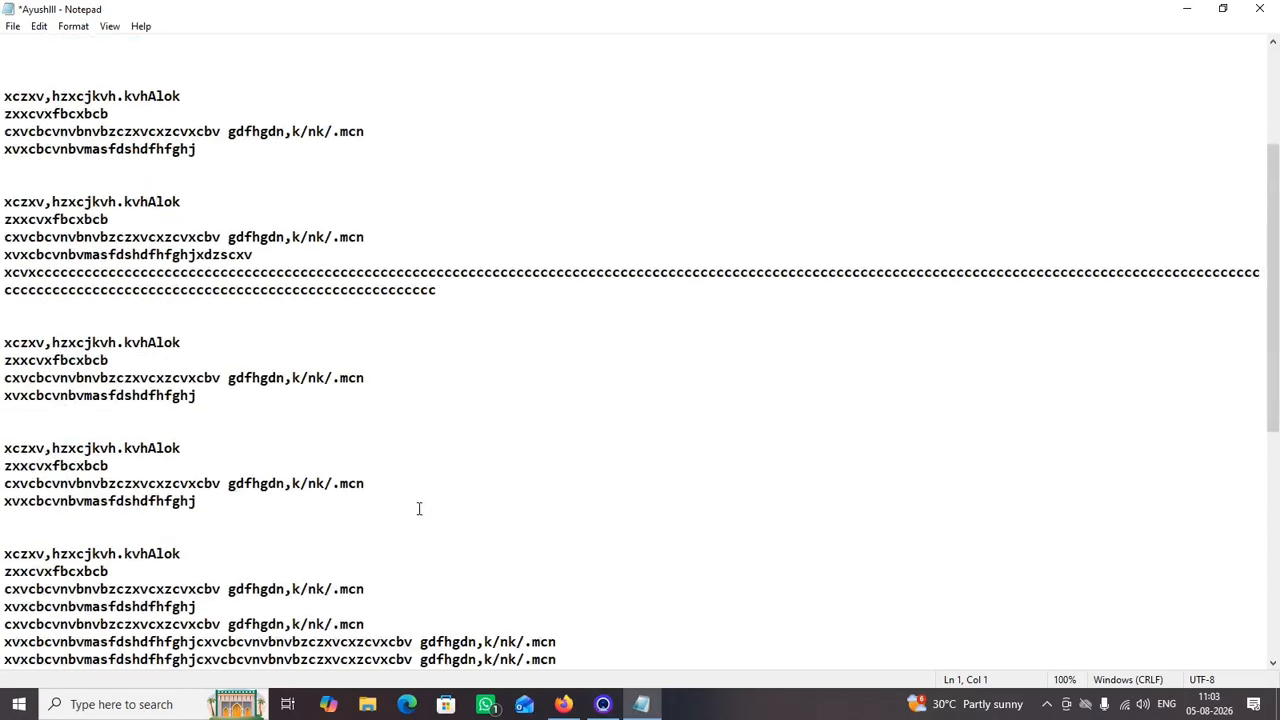
pyautogui.scroll(4, 417, 511)
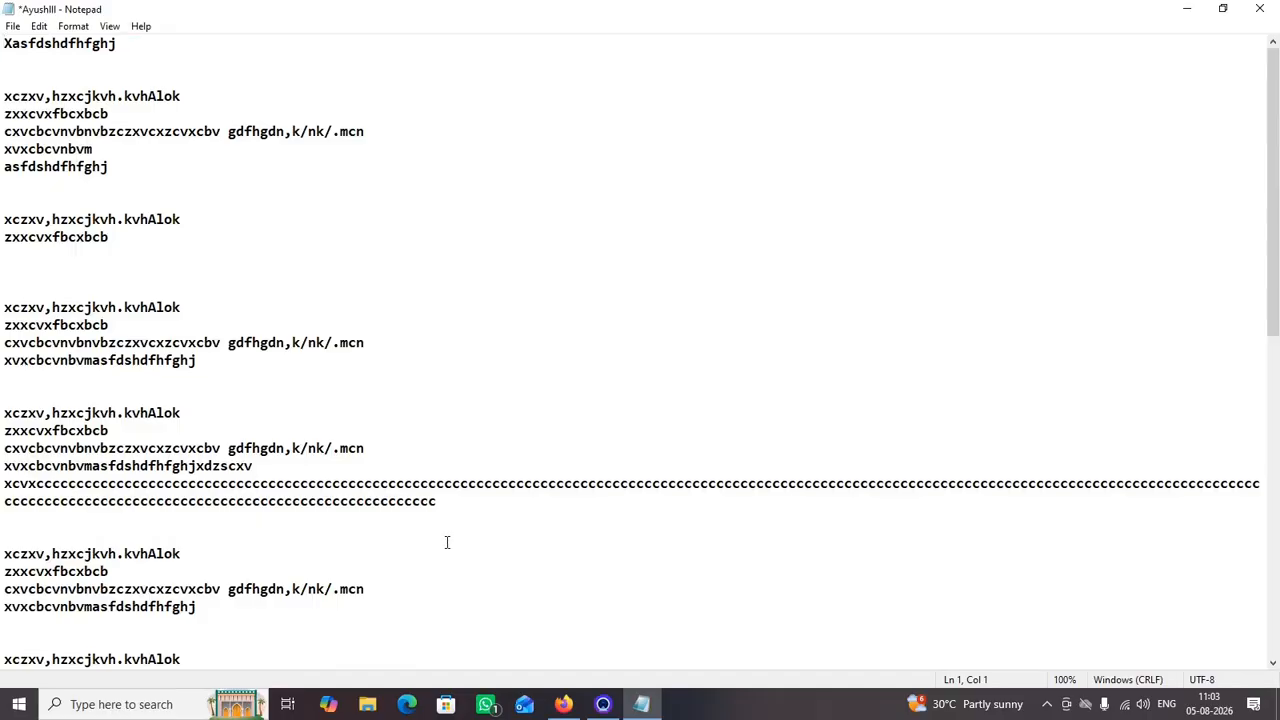
pyautogui.scroll(-2, 447, 542)
pyautogui.scroll(2, 447, 542)
# Set the document font to Copperplate Gothic with the Bold Oblique style at size 26
pyautogui.click(75, 27)
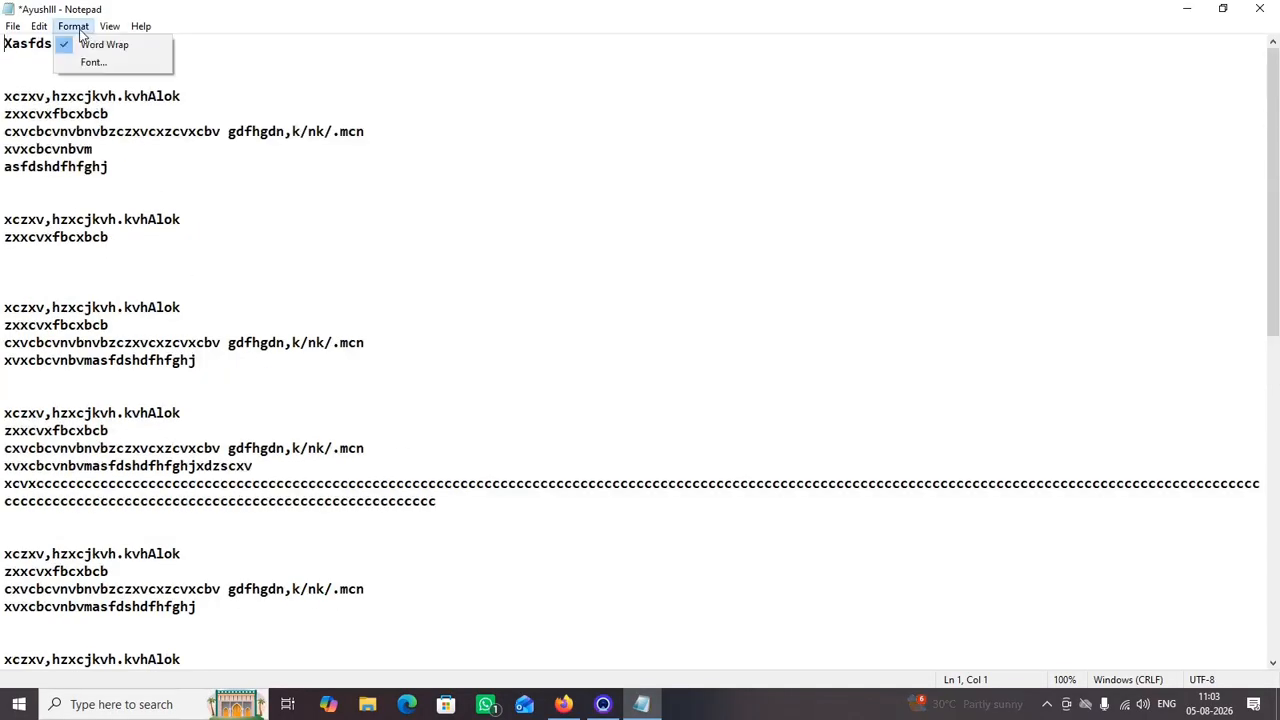
pyautogui.click(107, 63)
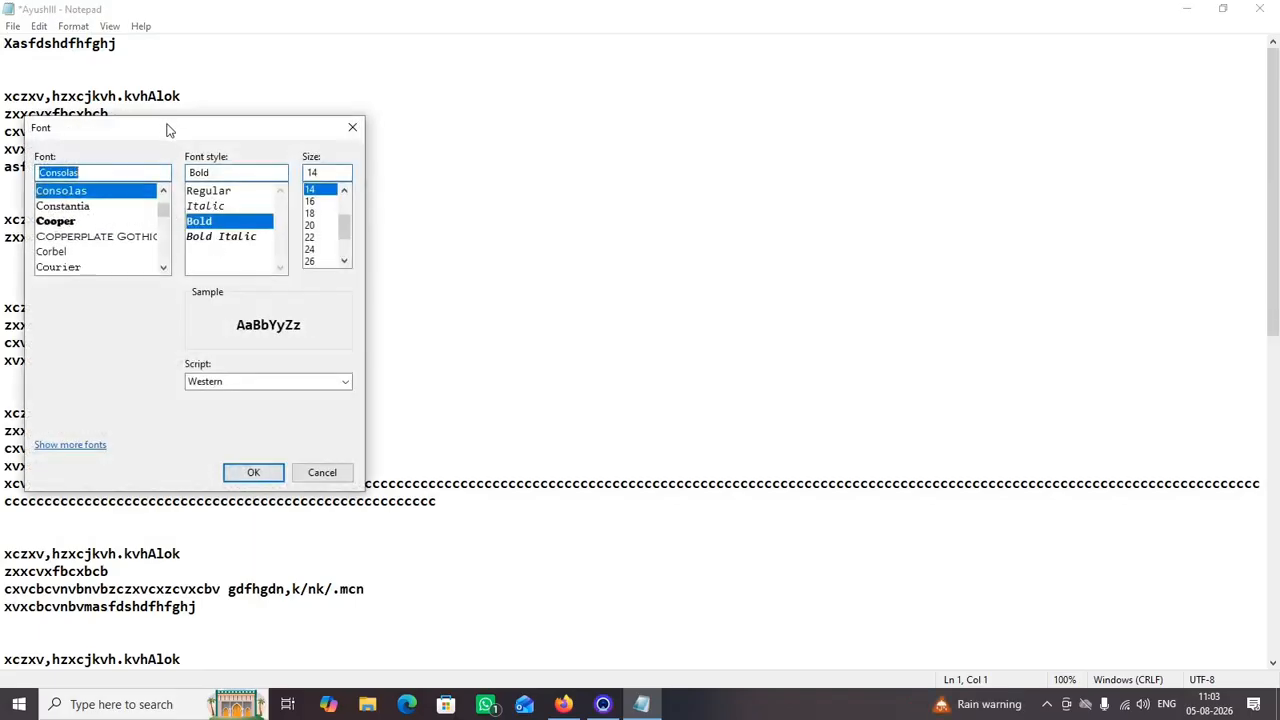
pyautogui.moveTo(167, 130); pyautogui.dragTo(577, 133)
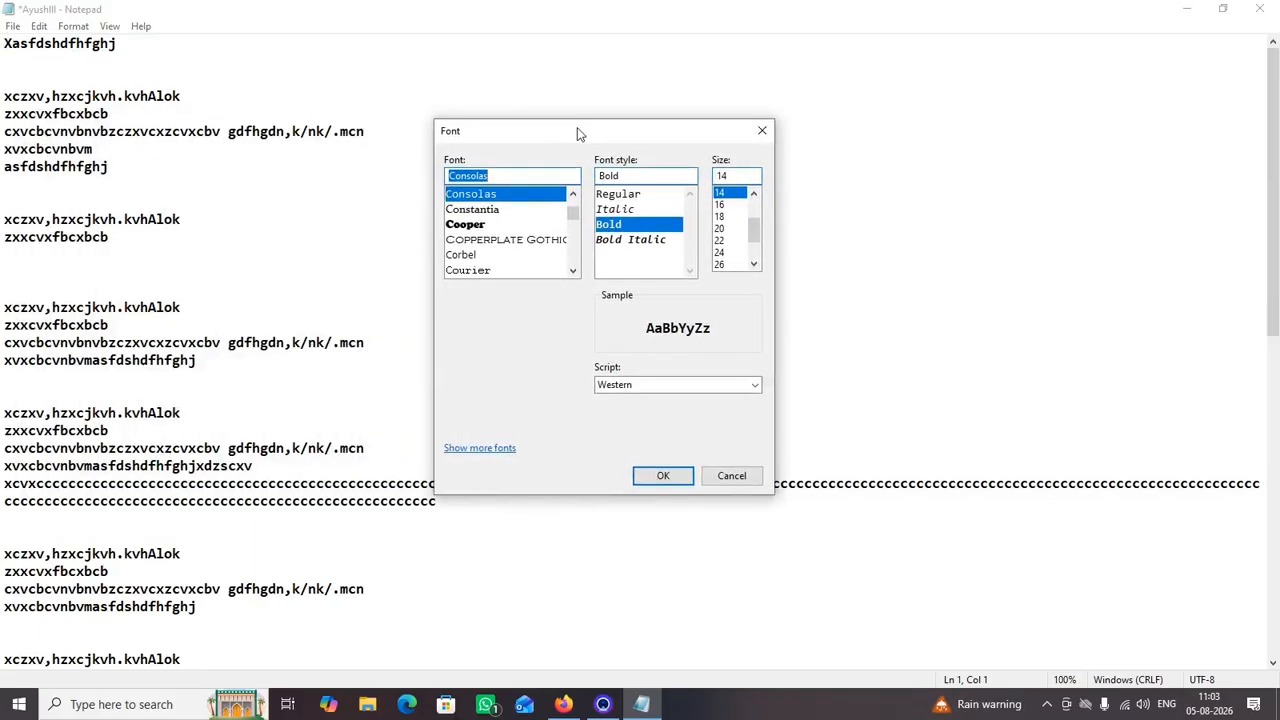
pyautogui.click(487, 226)
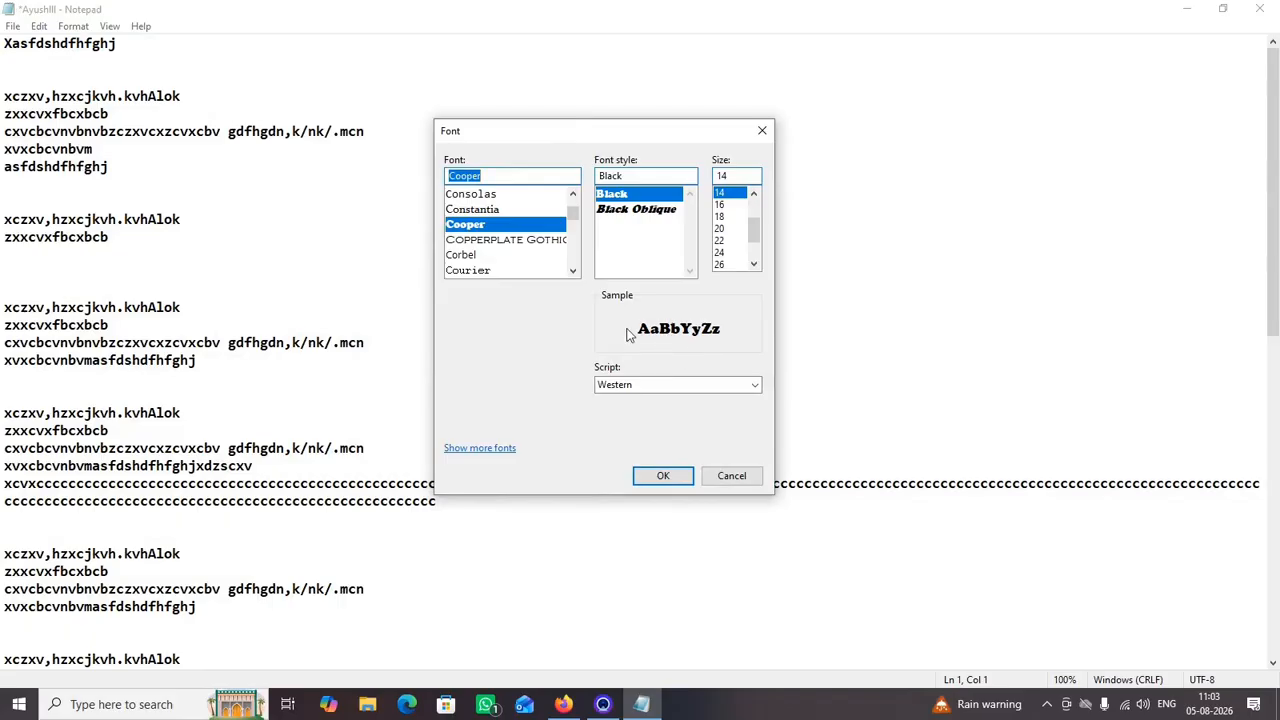
pyautogui.click(476, 241)
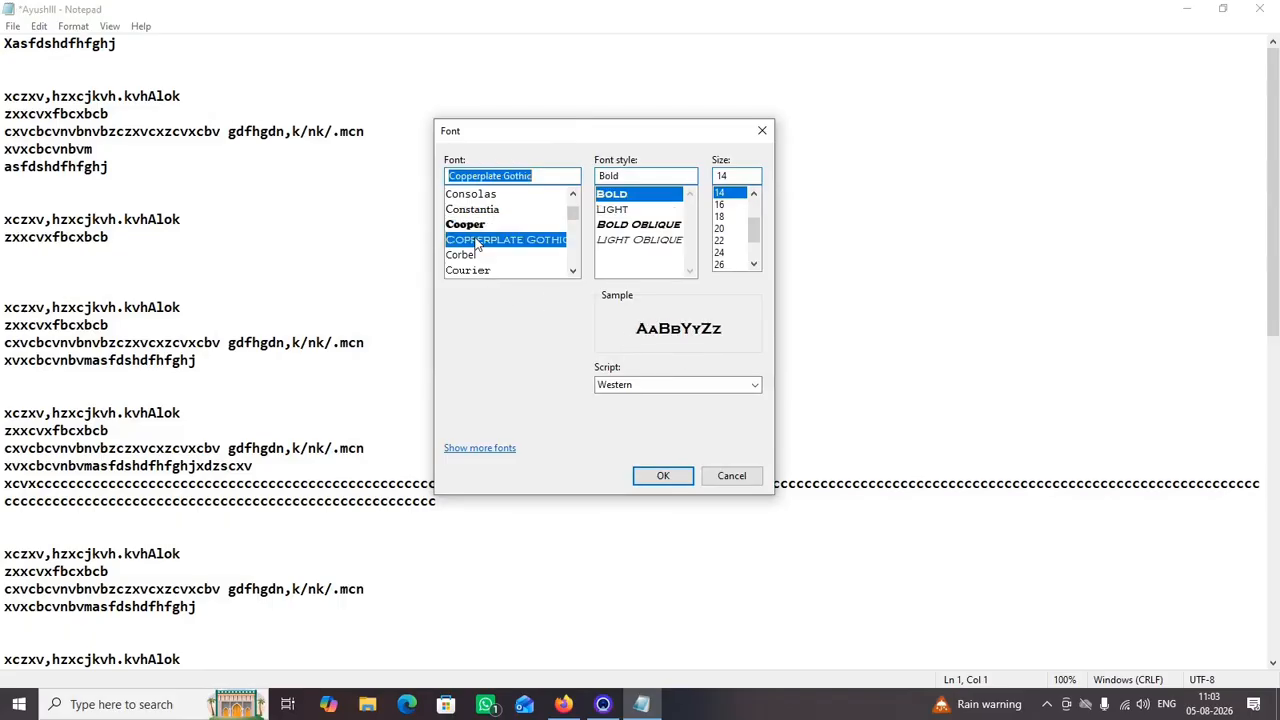
pyautogui.click(618, 211)
pyautogui.click(622, 226)
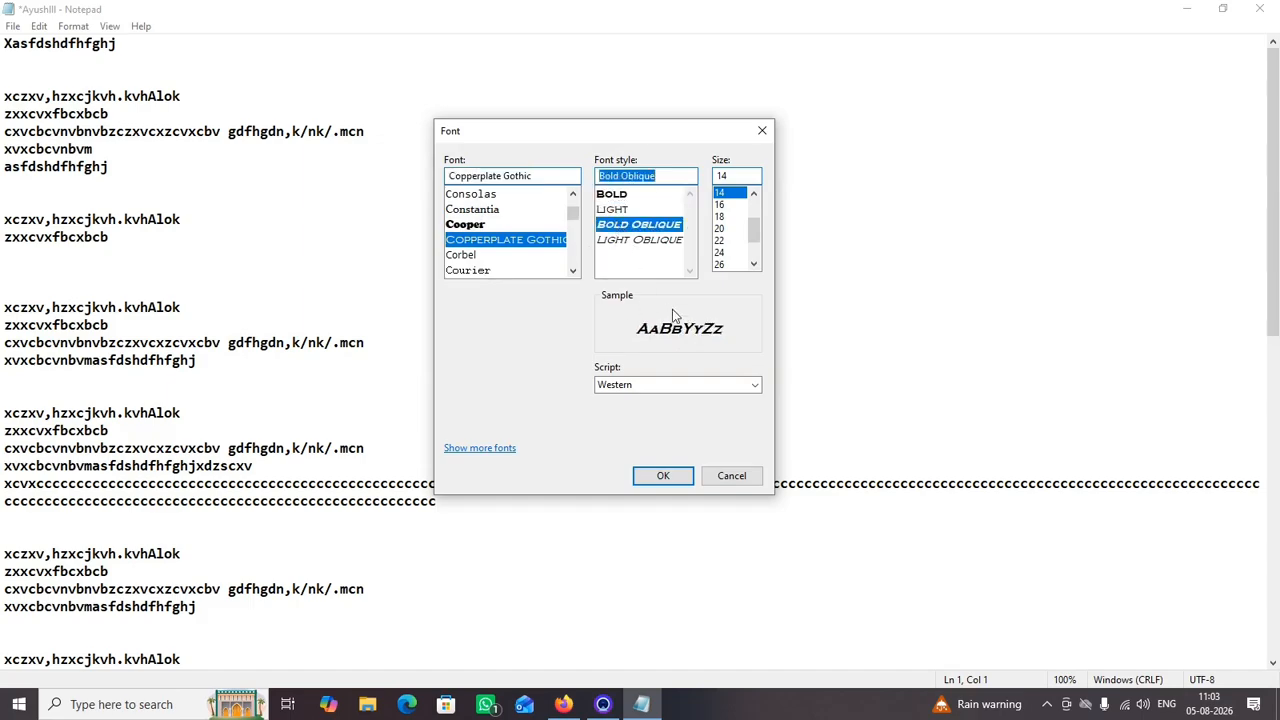
pyautogui.click(754, 264)
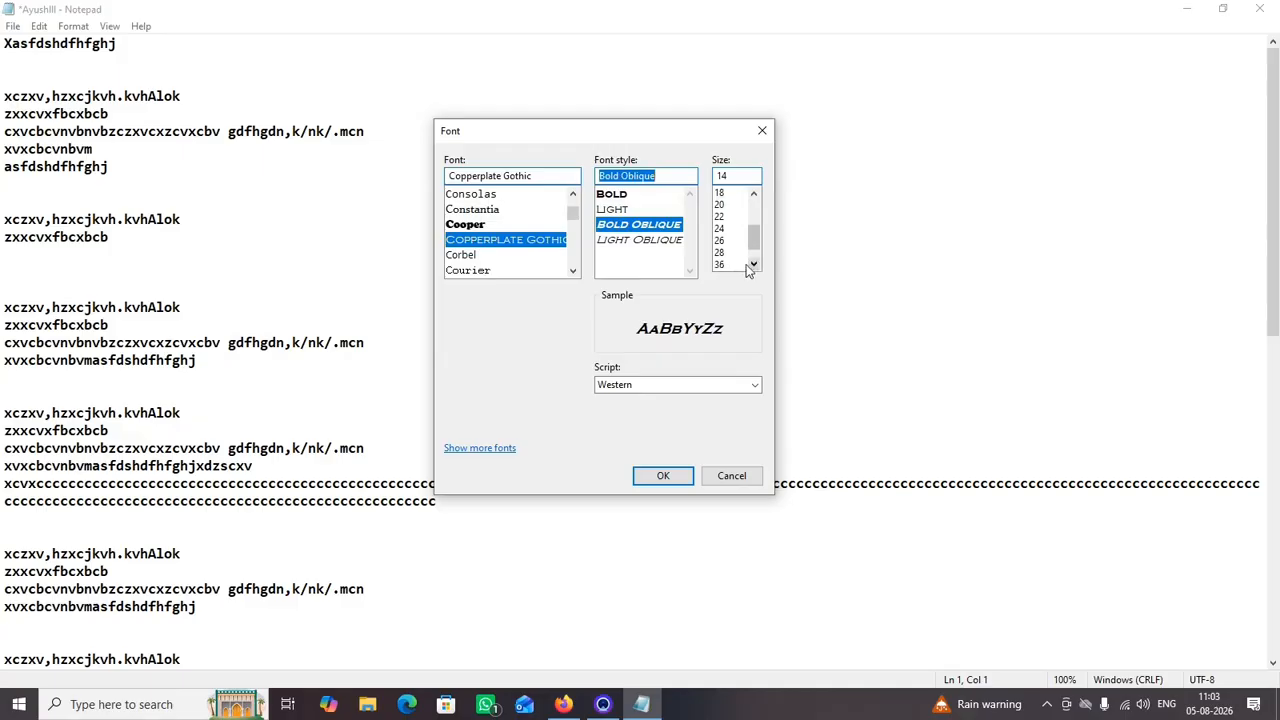
pyautogui.click(728, 240)
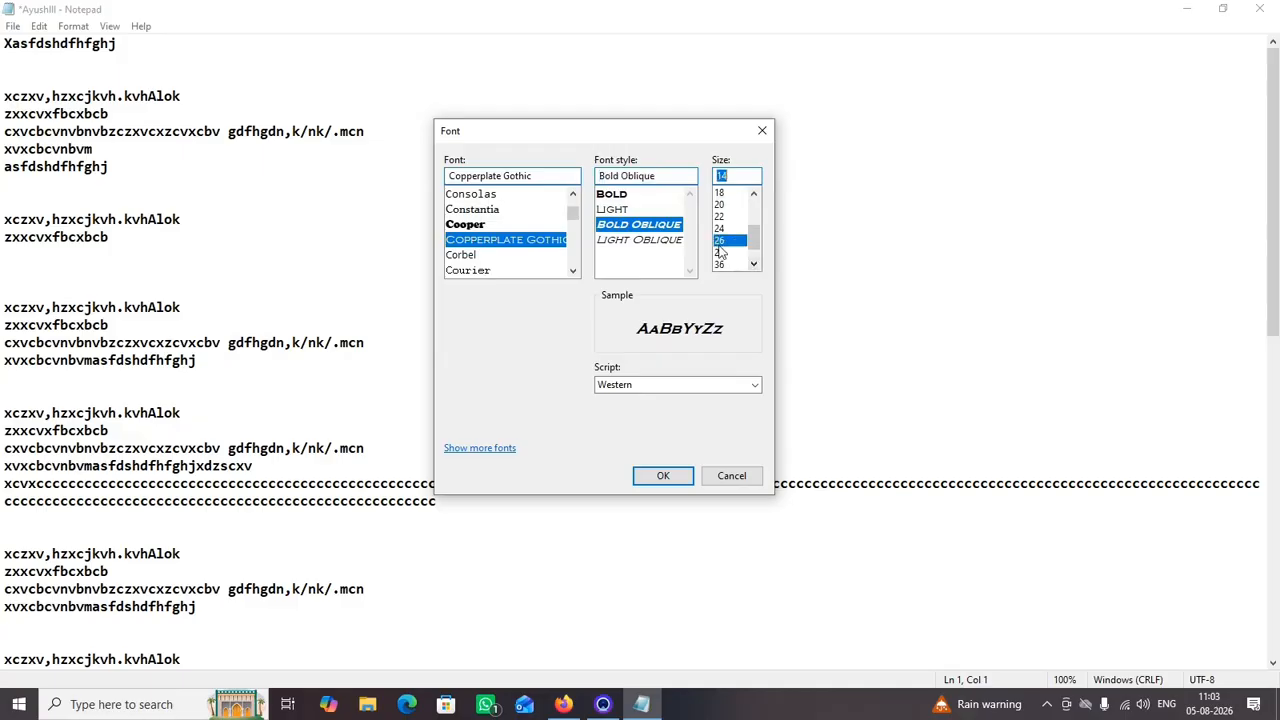
pyautogui.click(661, 478)
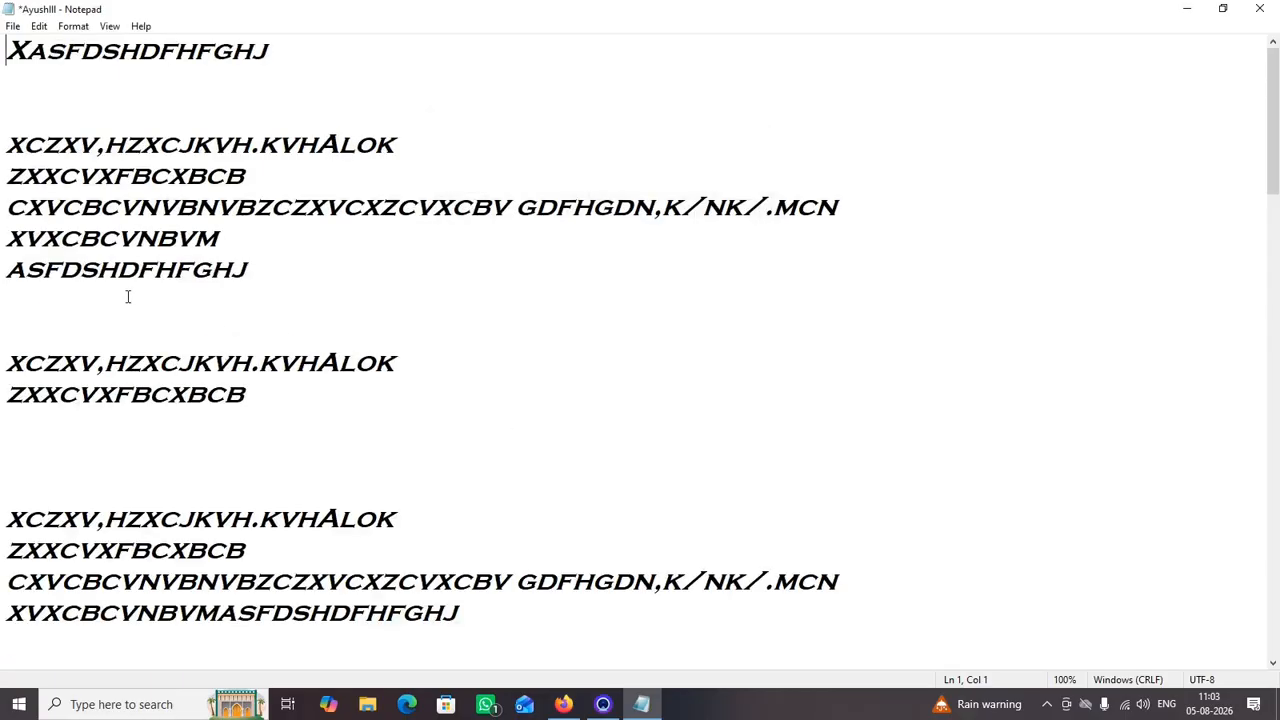
# Zoom the text in one level to 110% and zoom back out to 100%
pyautogui.click(110, 26)
pyautogui.moveTo(118, 48)
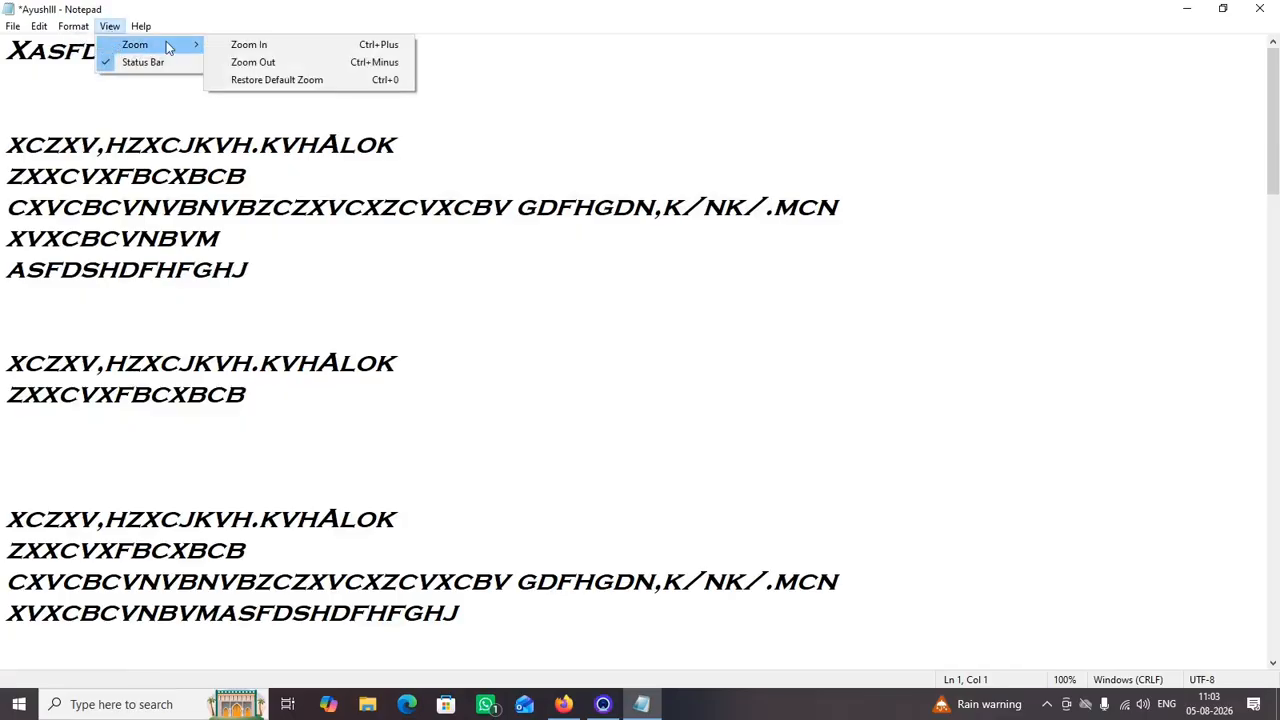
pyautogui.click(232, 44)
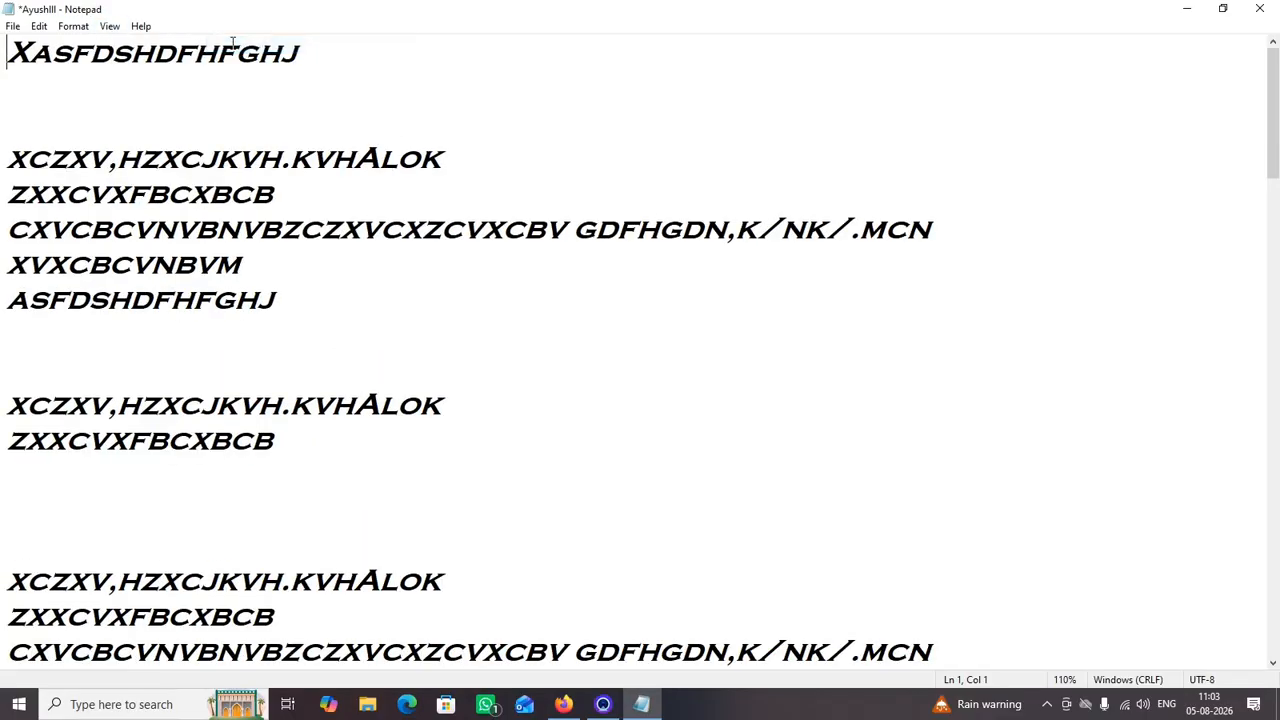
pyautogui.click(115, 31)
pyautogui.moveTo(135, 45)
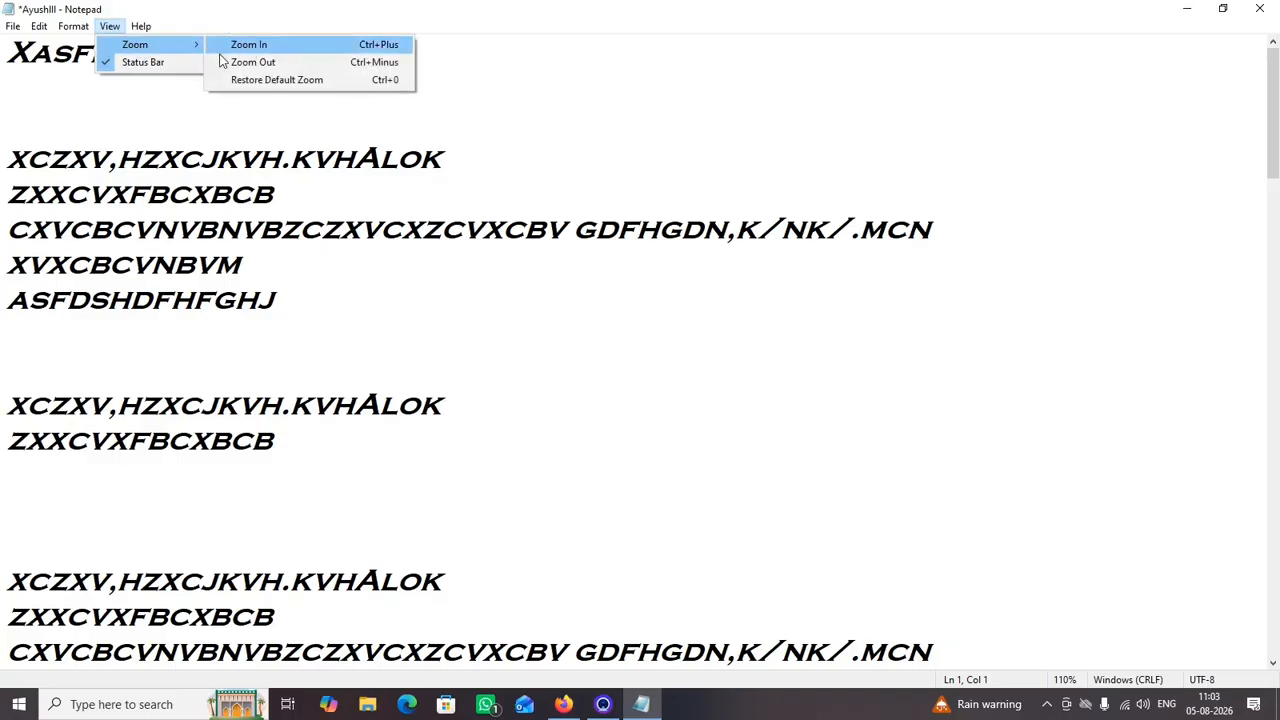
pyautogui.click(258, 63)
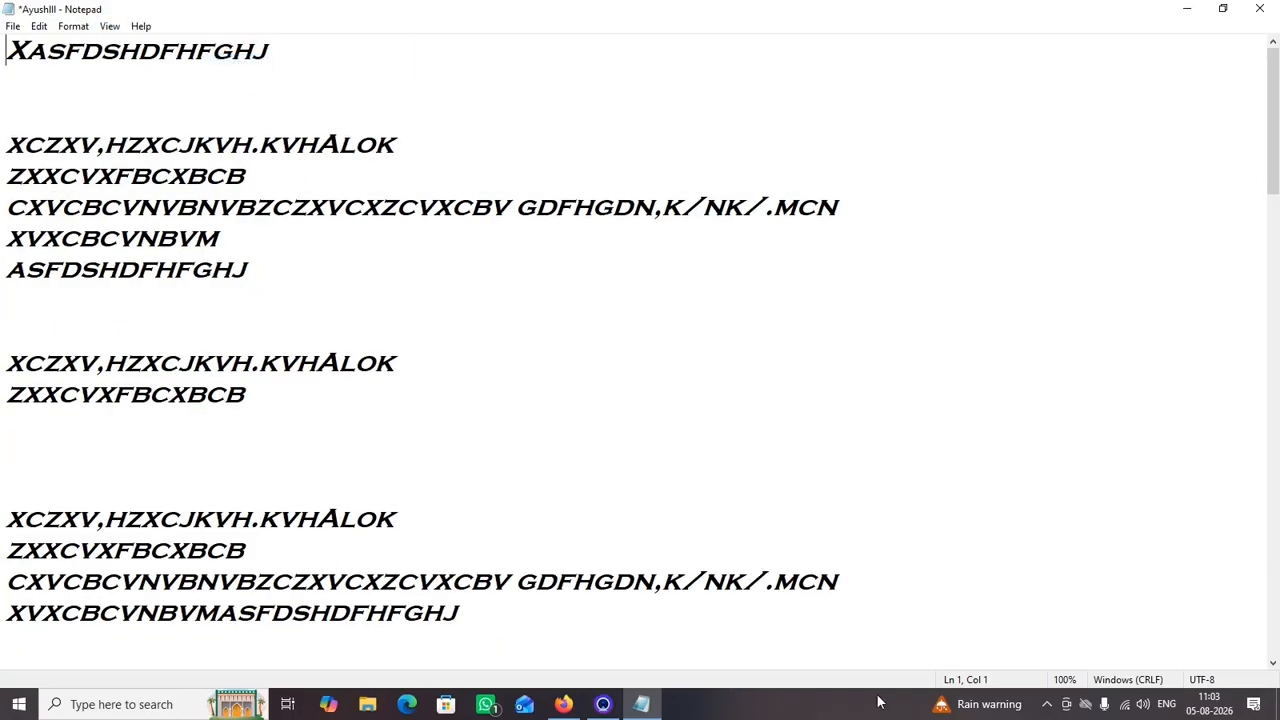
# Hide the status bar and show it again
pyautogui.click(109, 26)
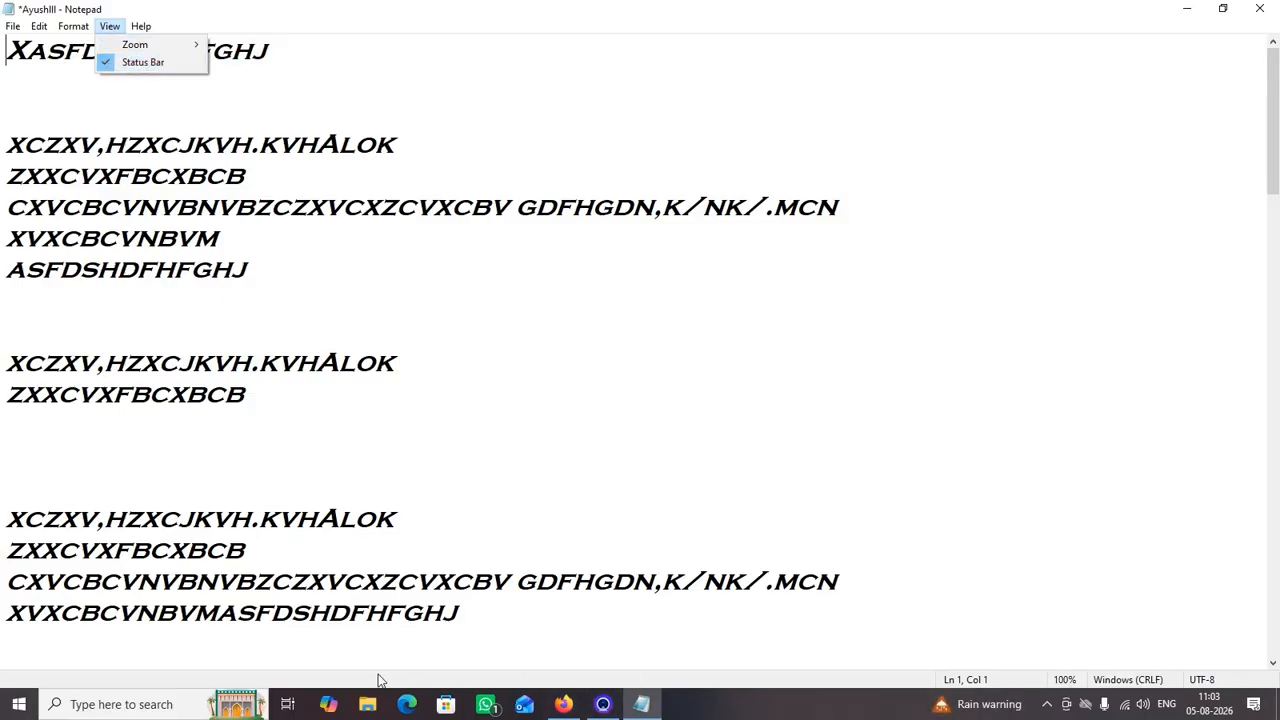
pyautogui.click(116, 62)
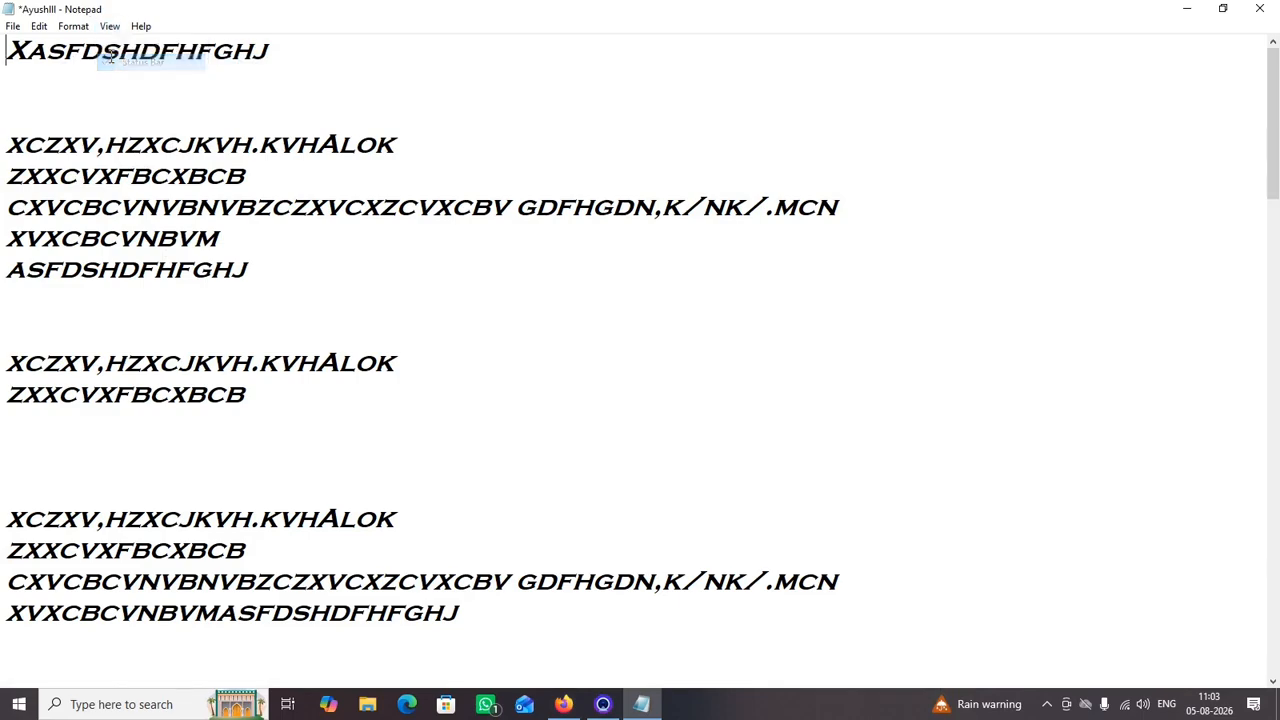
pyautogui.click(112, 27)
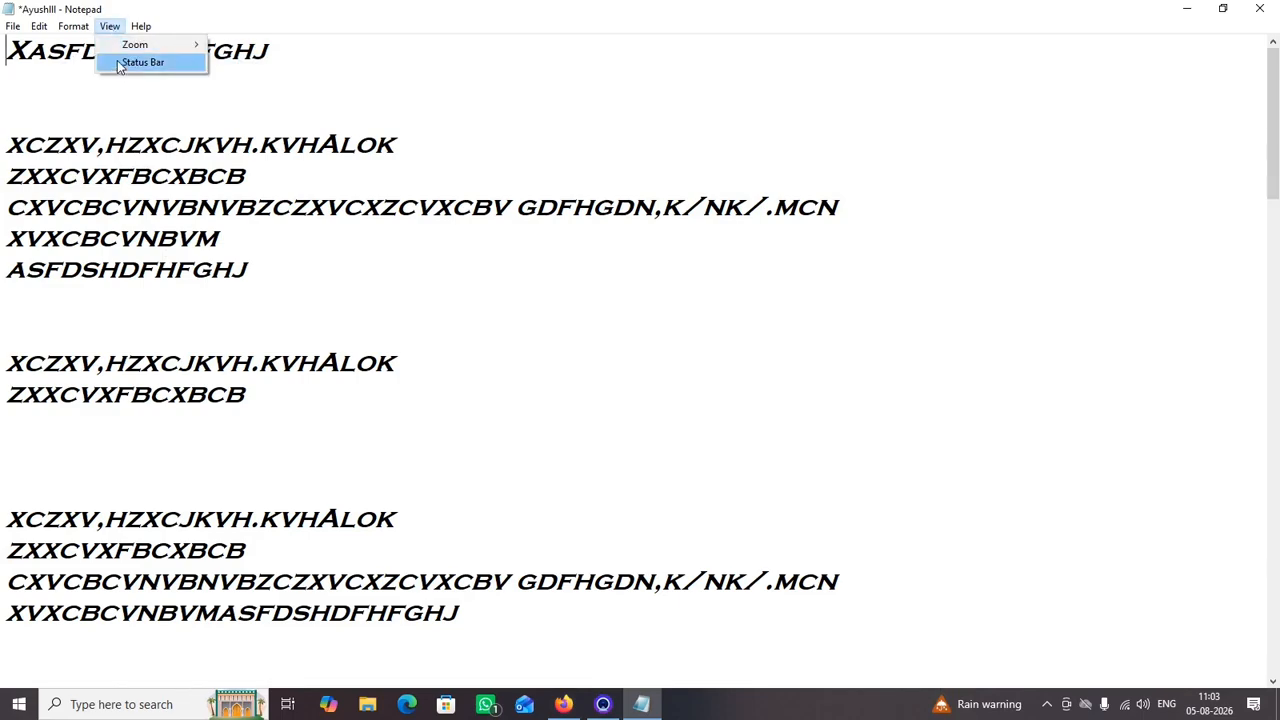
pyautogui.click(117, 60)
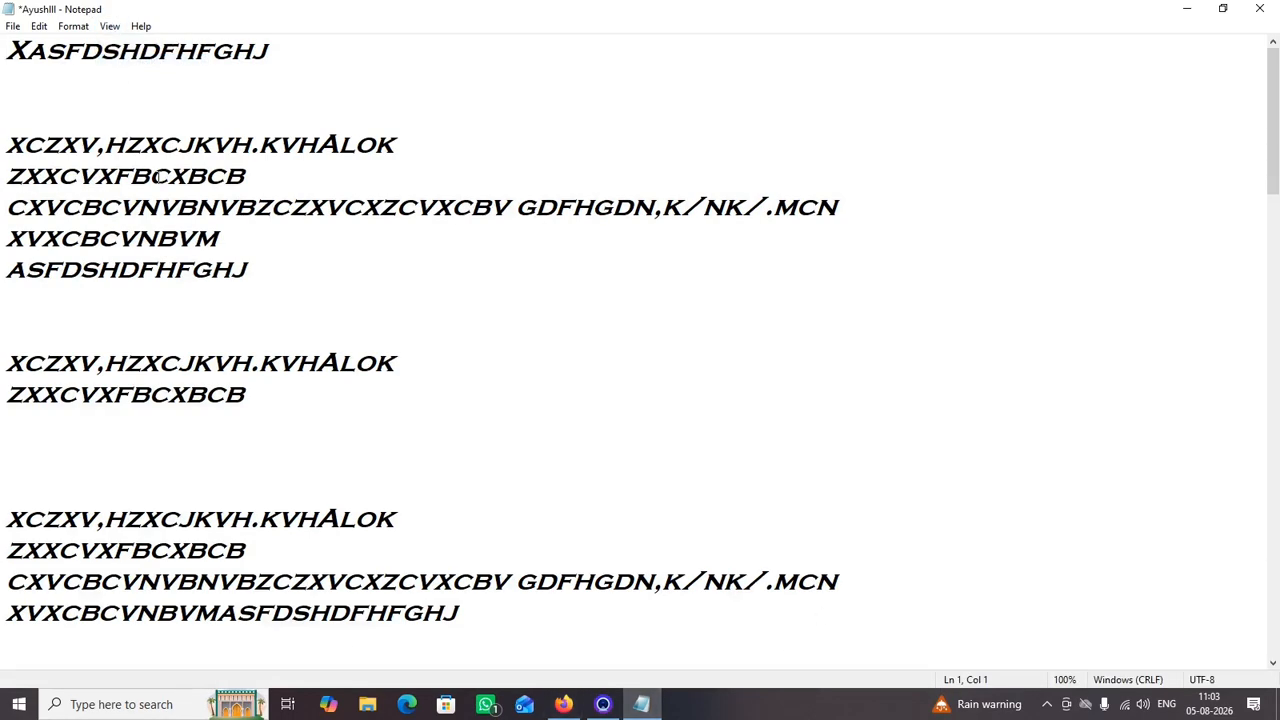
# Open Notepad's online help in the browser and look over the Help in Notepad results
pyautogui.click(141, 27)
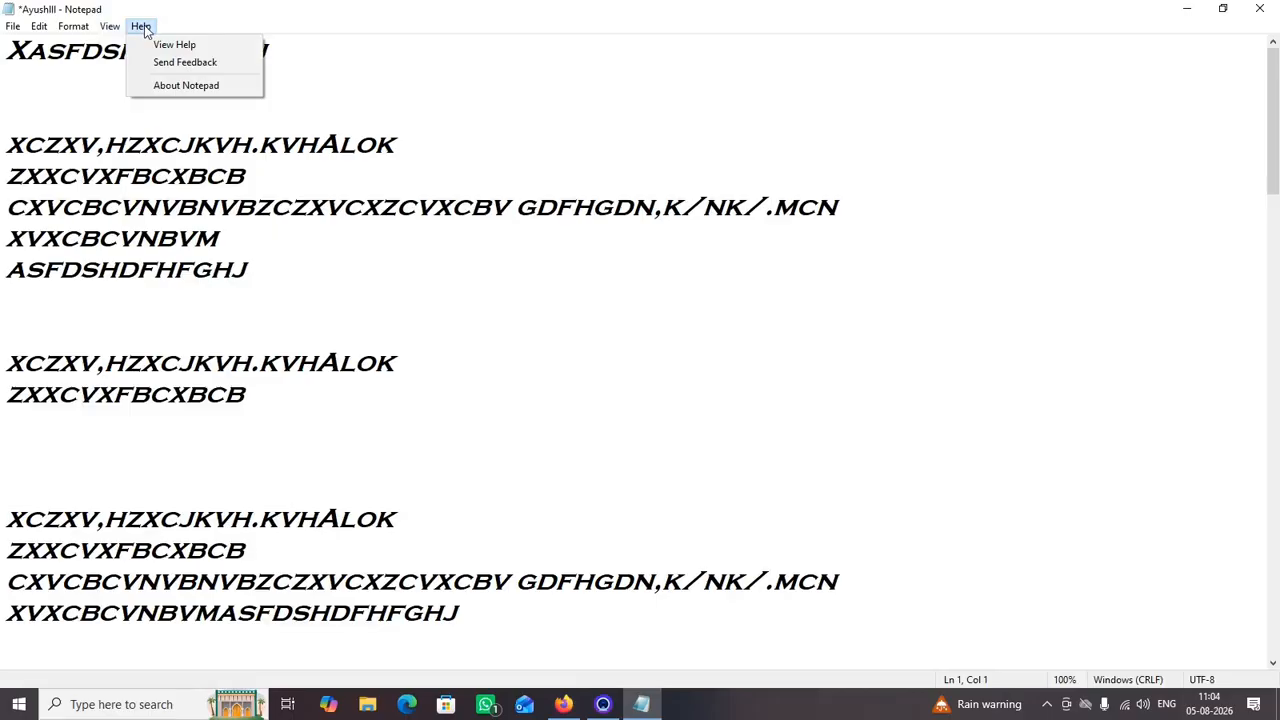
pyautogui.click(174, 44)
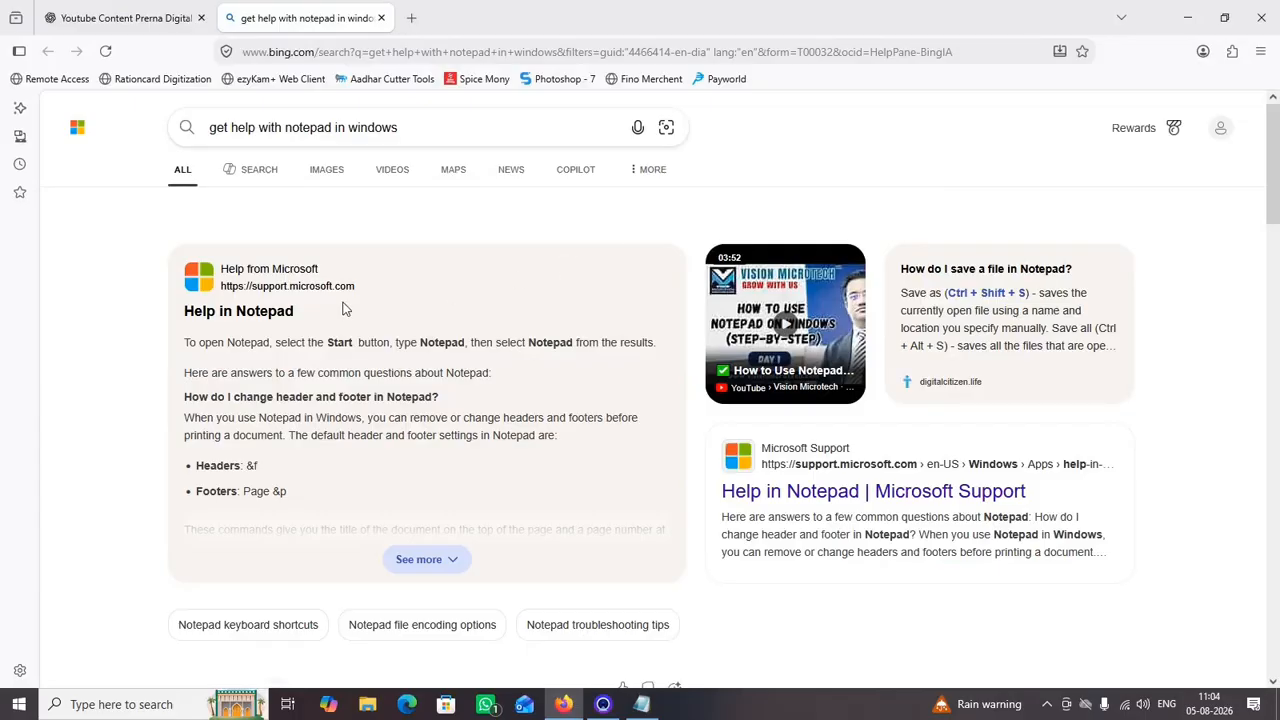
pyautogui.scroll(-1, 431, 398)
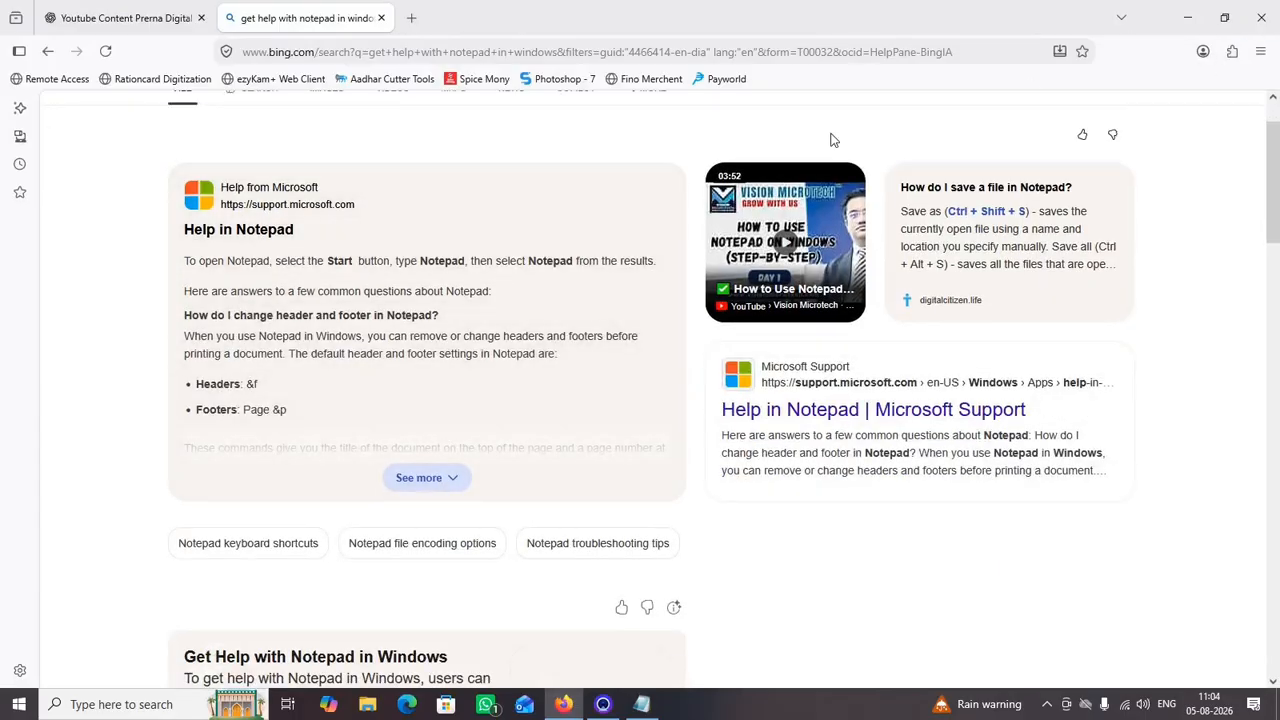
# Switch back to Notepad, view the About Notepad version and licence information, and close it
pyautogui.hotkey('alt', 'Tab')
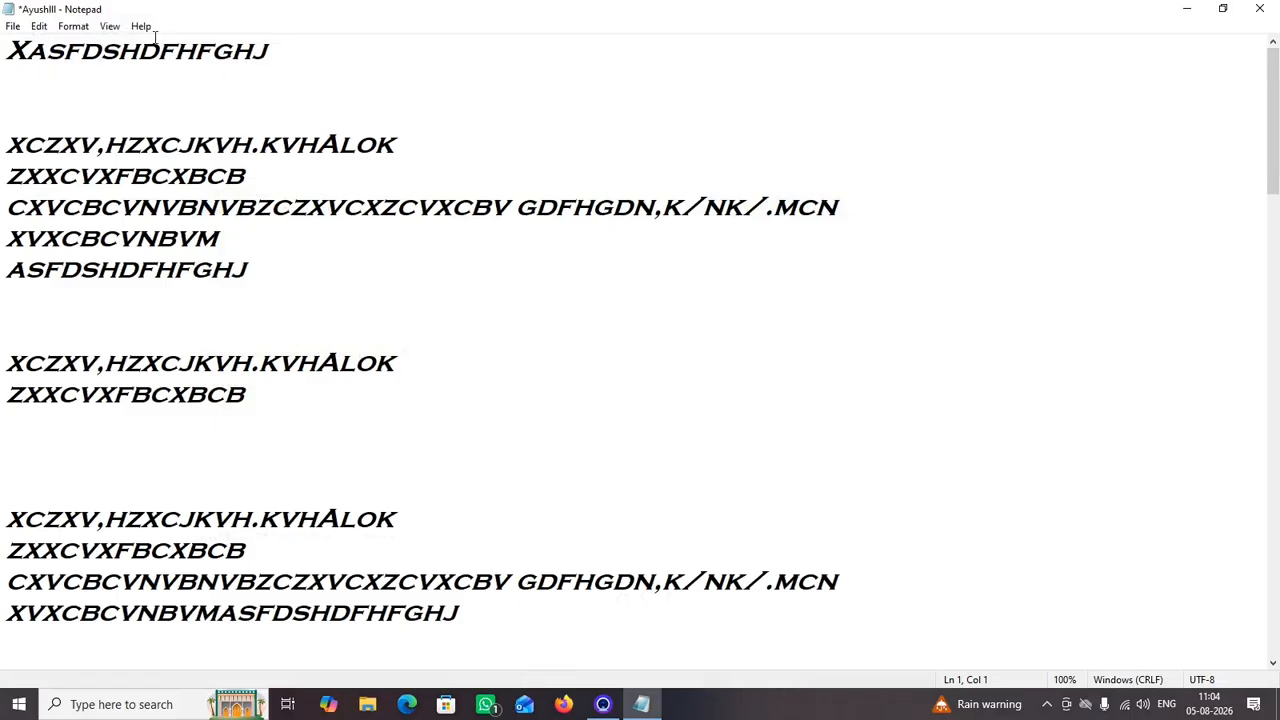
pyautogui.click(141, 26)
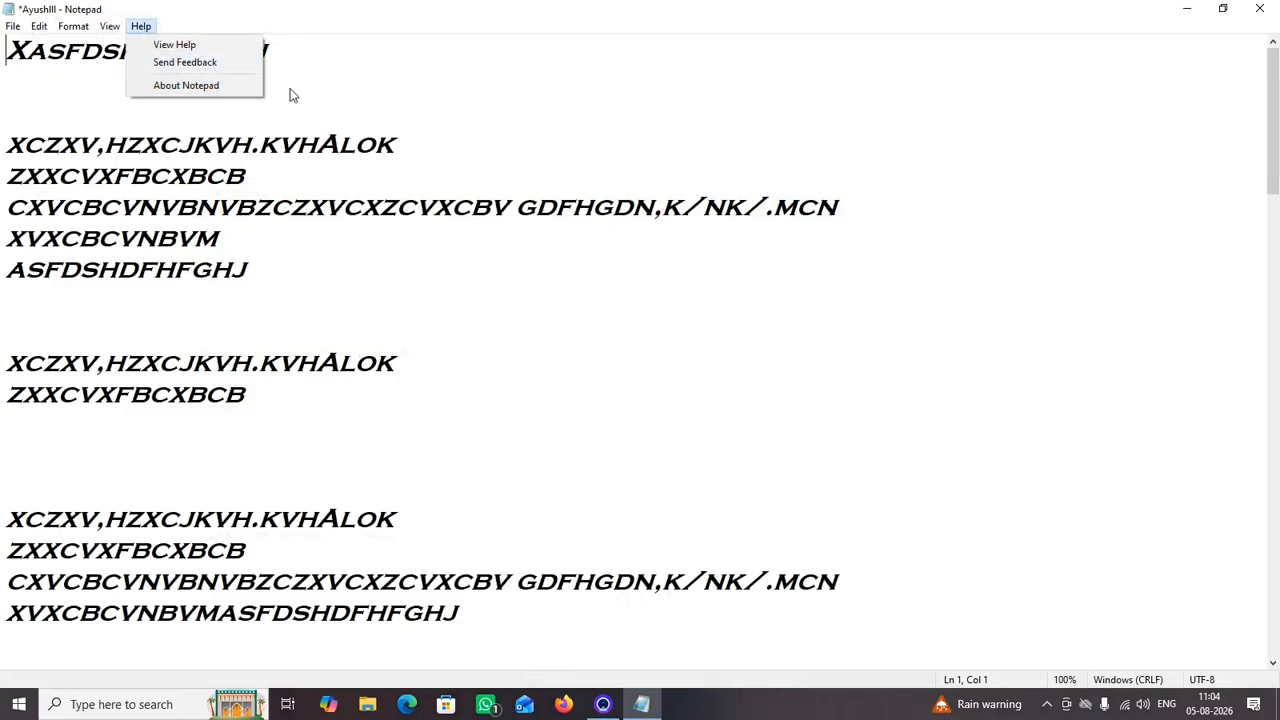
pyautogui.click(208, 88)
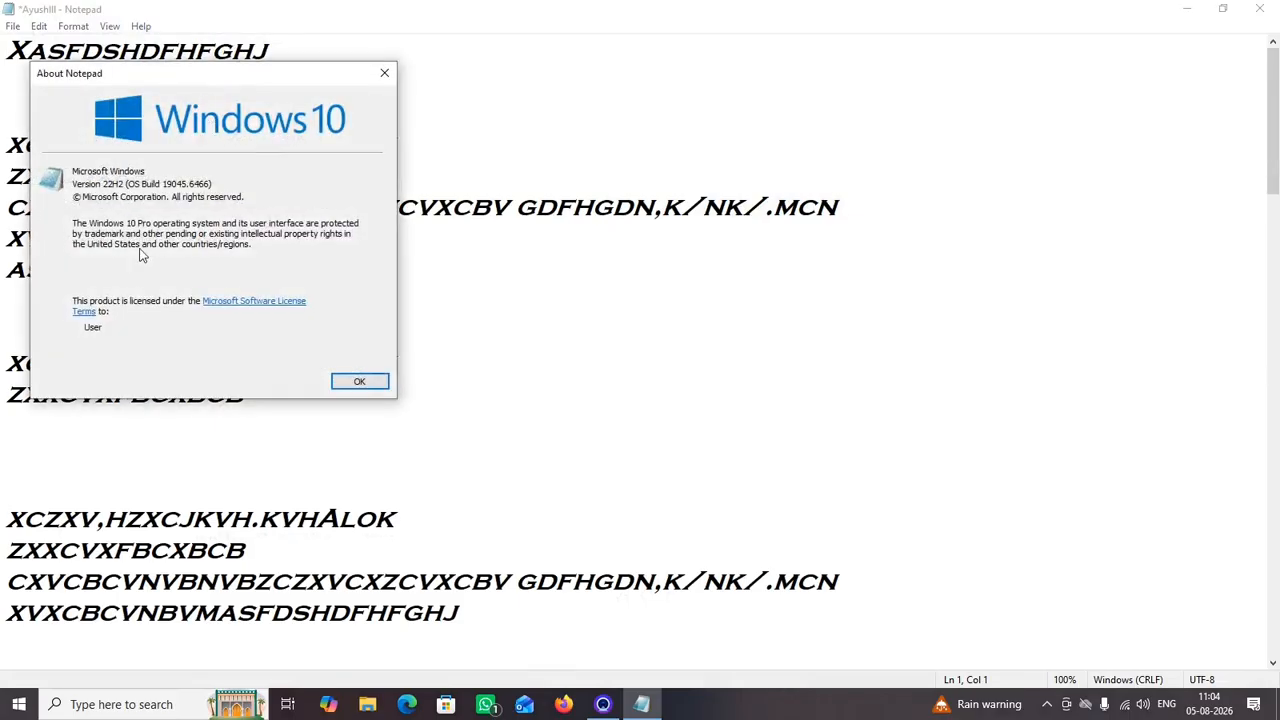
pyautogui.click(357, 383)
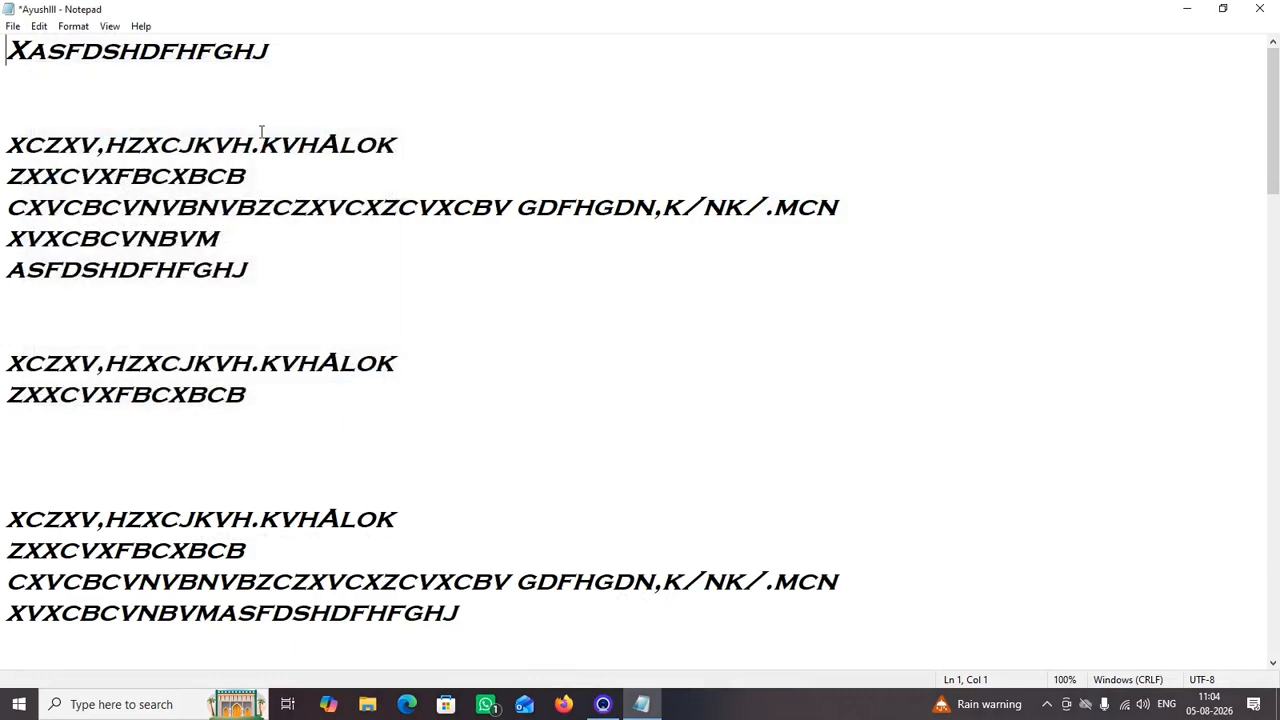
pyautogui.scroll(-1, 740, 217)
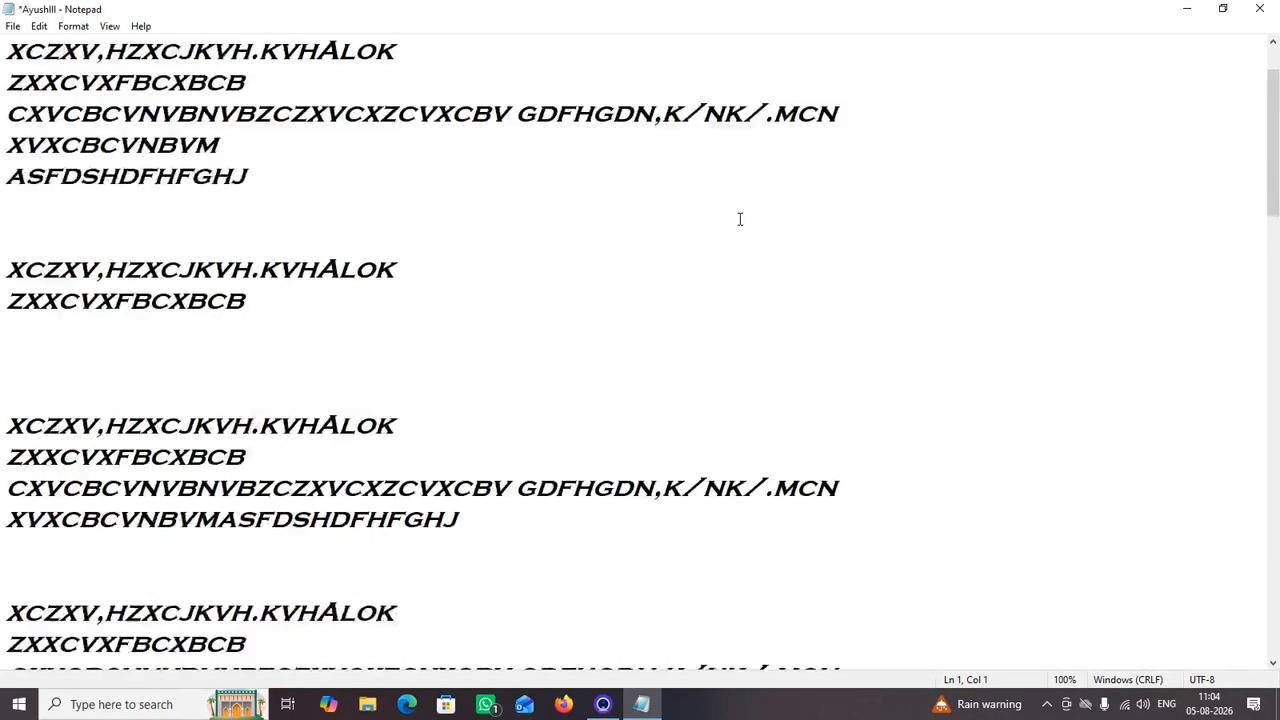
pyautogui.scroll(1, 526, 271)
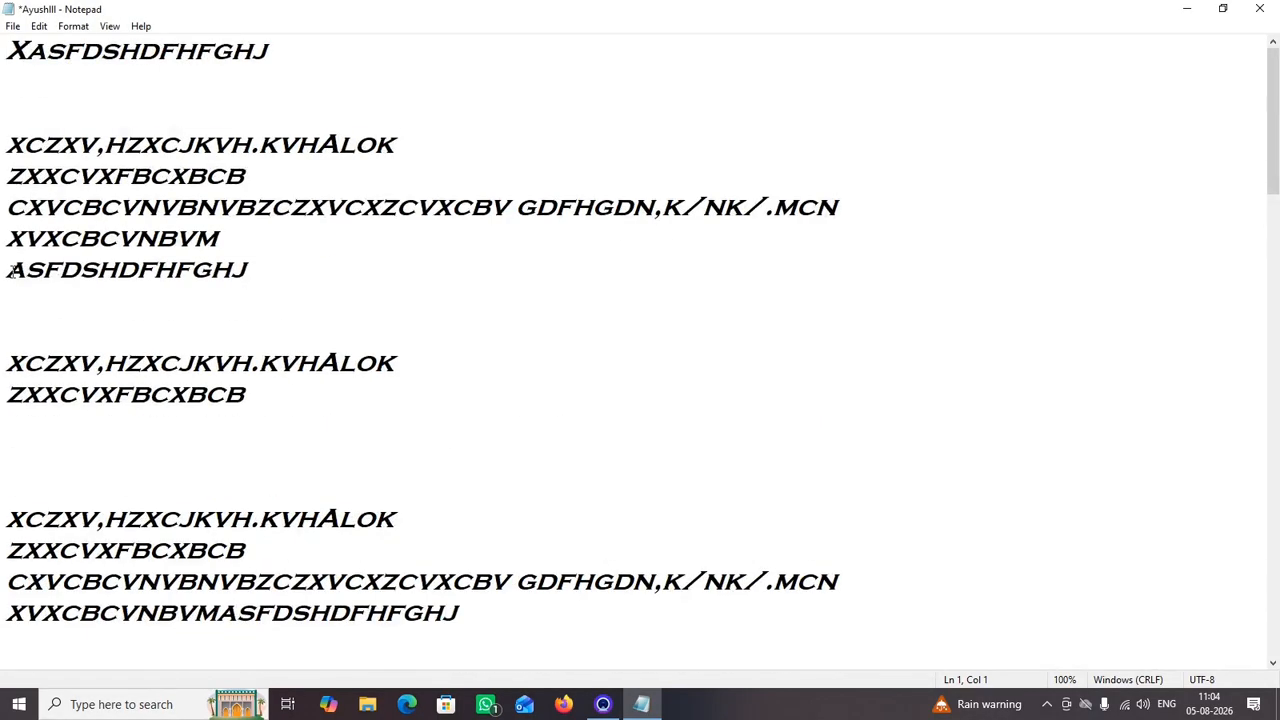